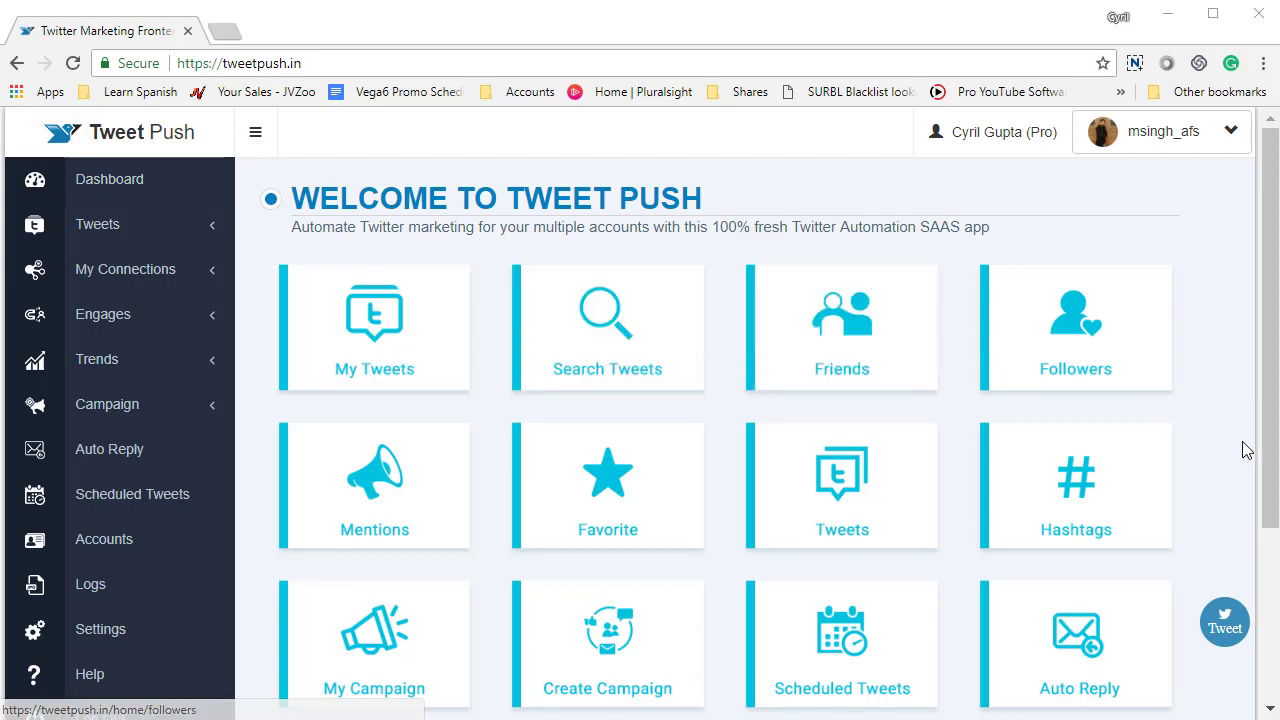
# Step: Open the Accounts page and try to add another Twitter account through Twitter's app authorization
pyautogui.scroll(-3, 1027, 488)
pyautogui.scroll(2, 323, 420)
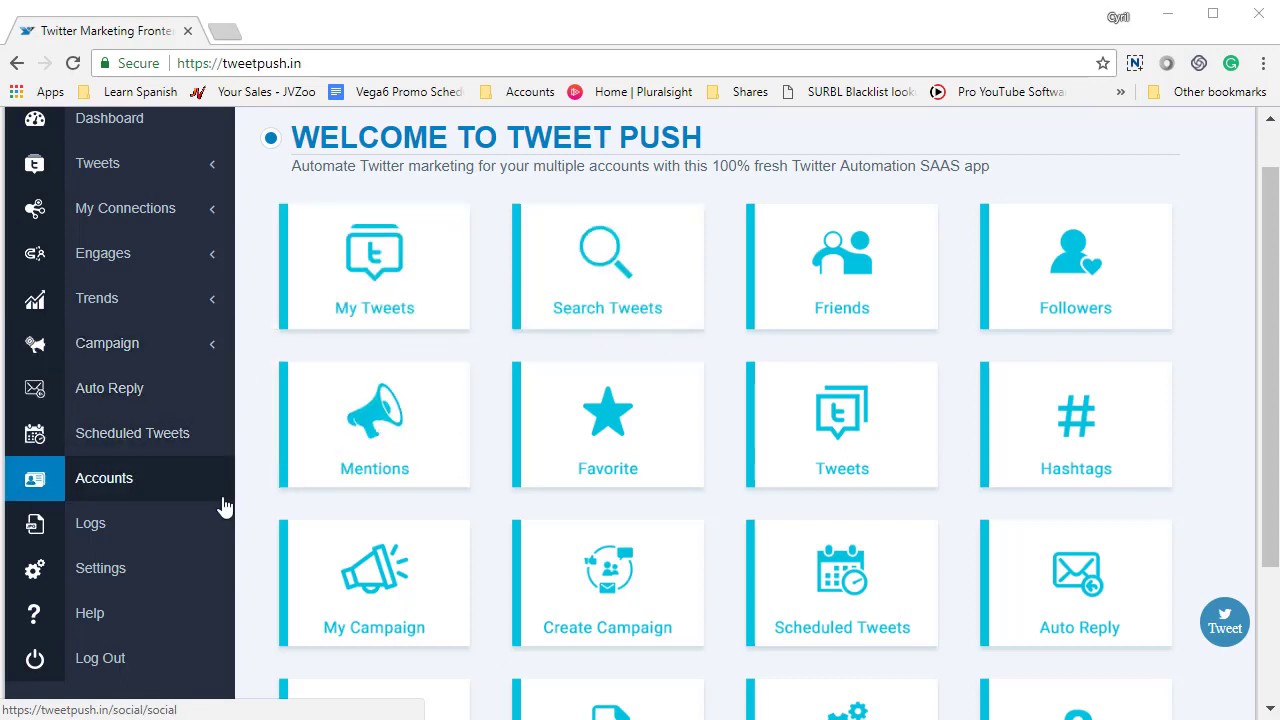
pyautogui.scroll(1, 645, 495)
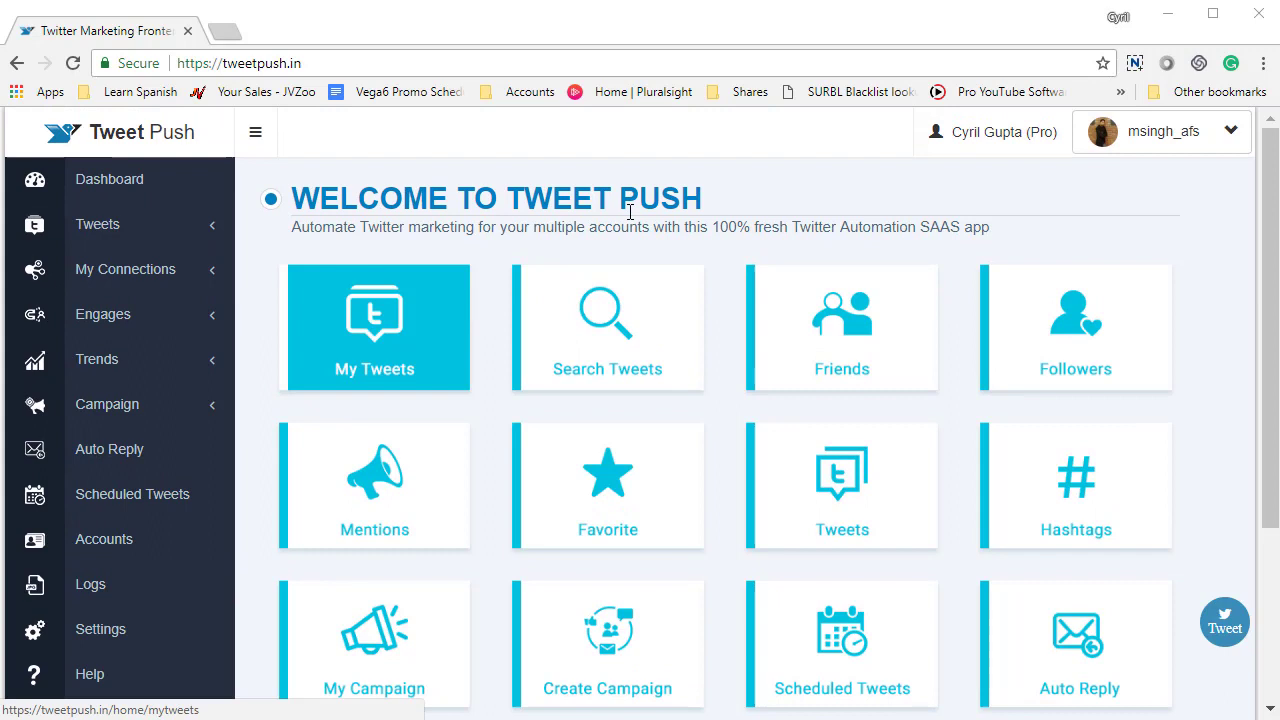
pyautogui.click(195, 557)
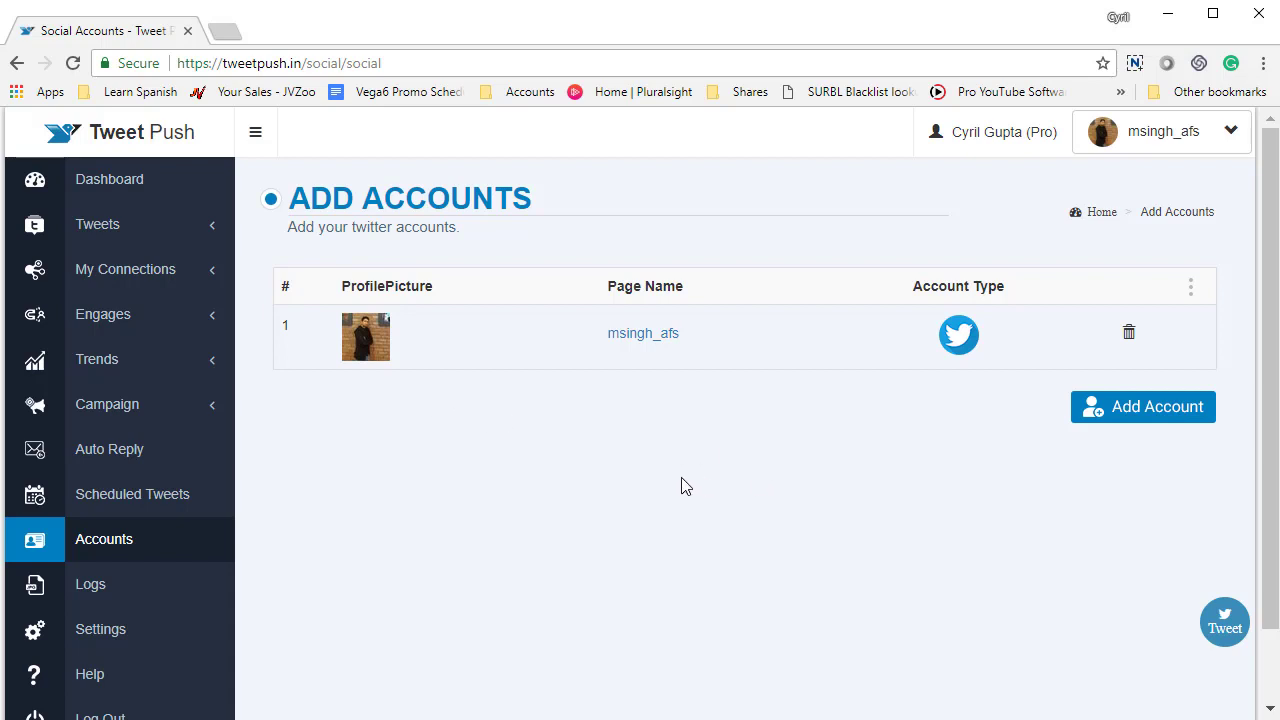
pyautogui.click(1150, 420)
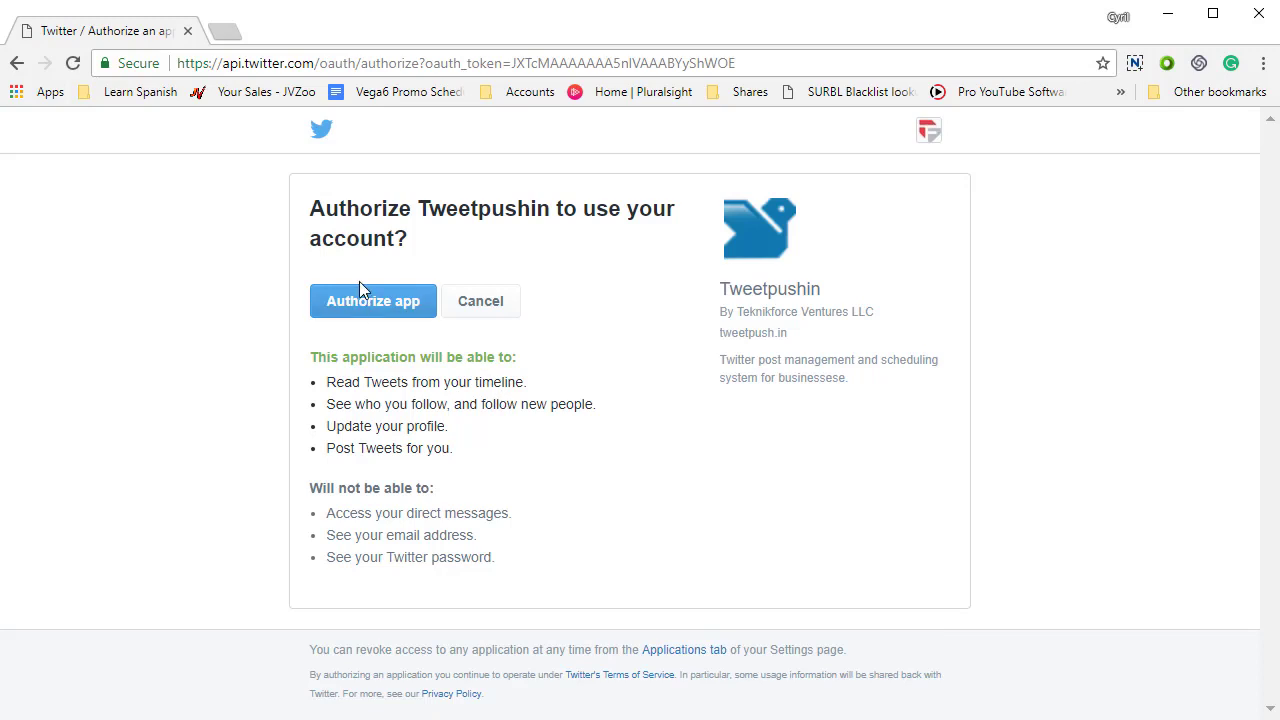
pyautogui.click(399, 316)
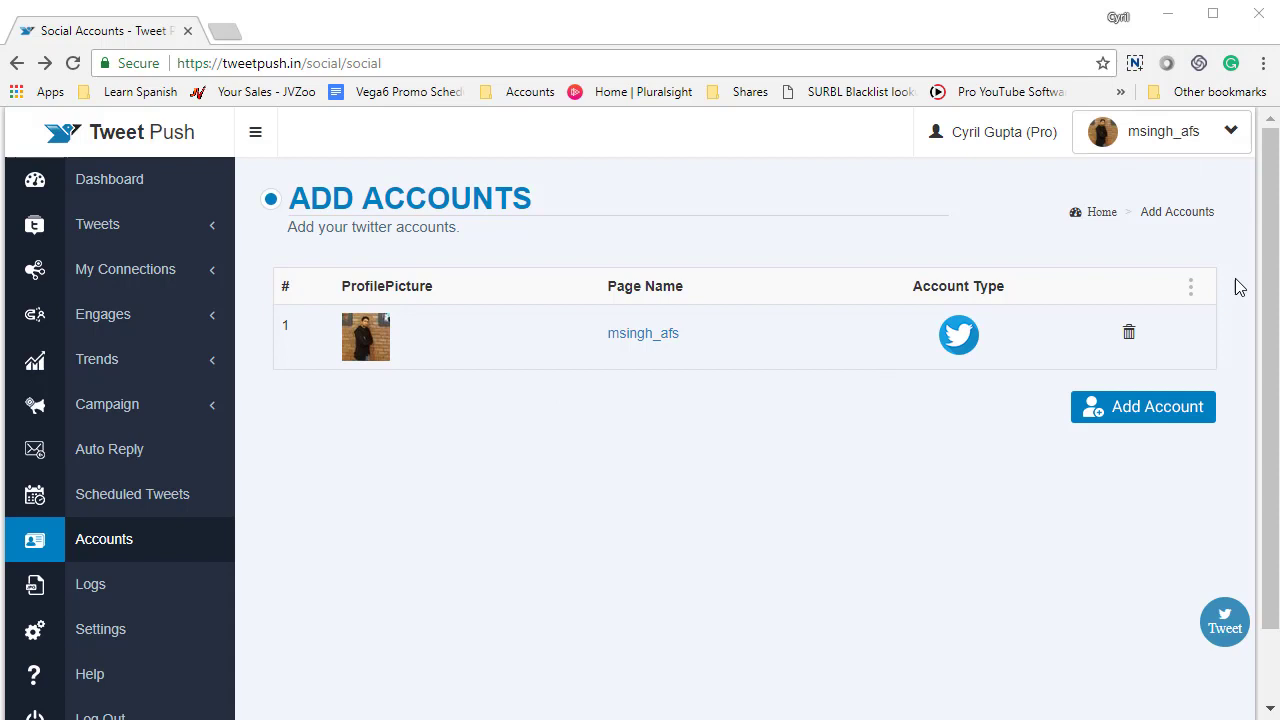
# Step: Choose the connected Twitter account as the active one and return to the Dashboard
pyautogui.click(1186, 150)
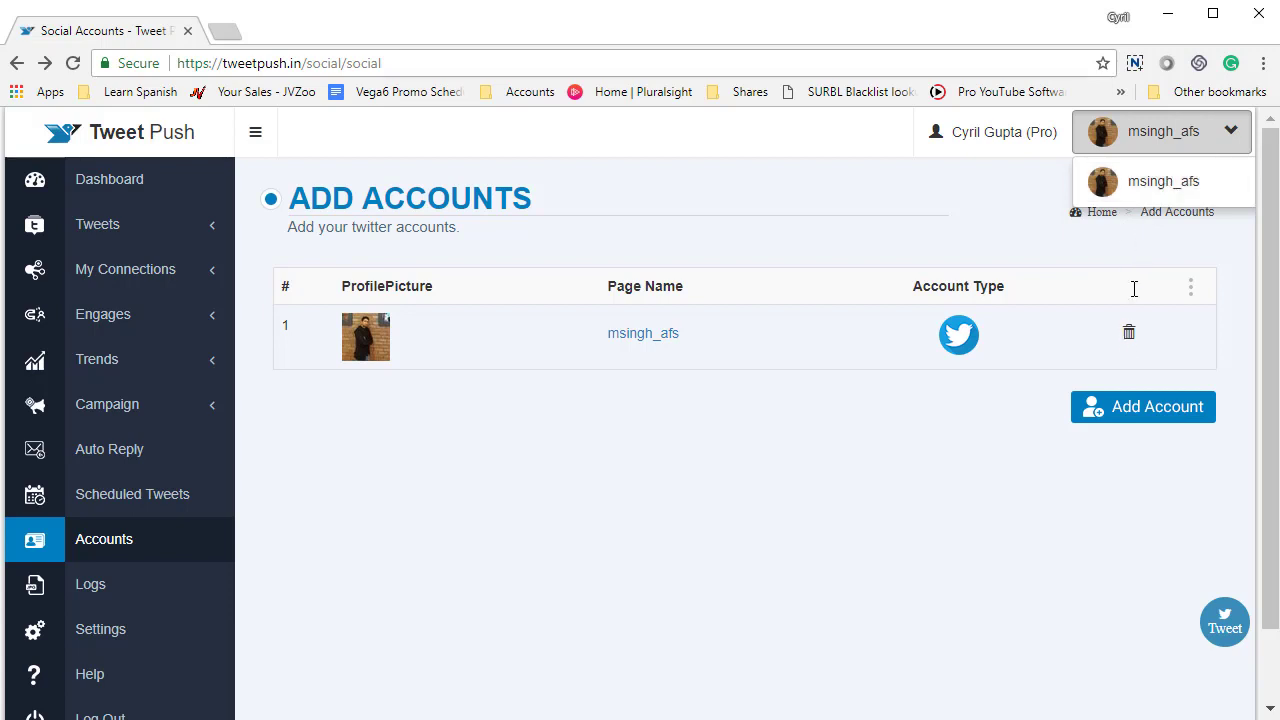
pyautogui.click(1176, 180)
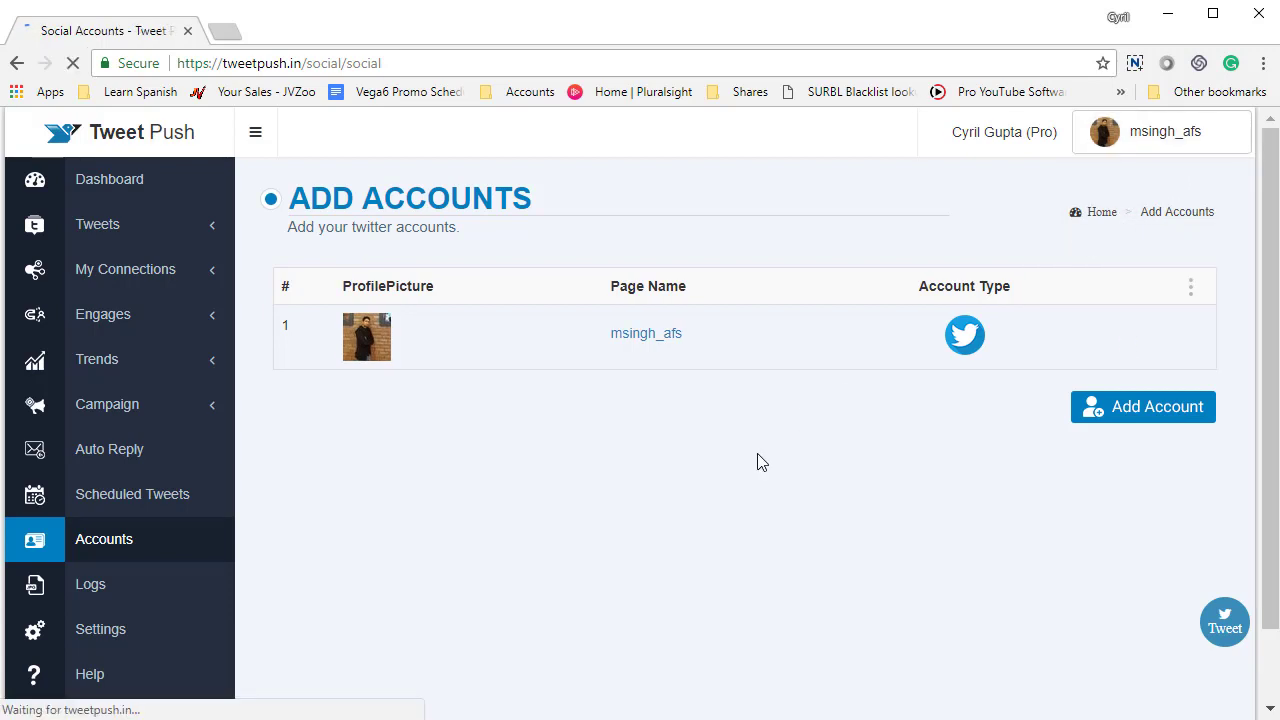
pyautogui.click(125, 222)
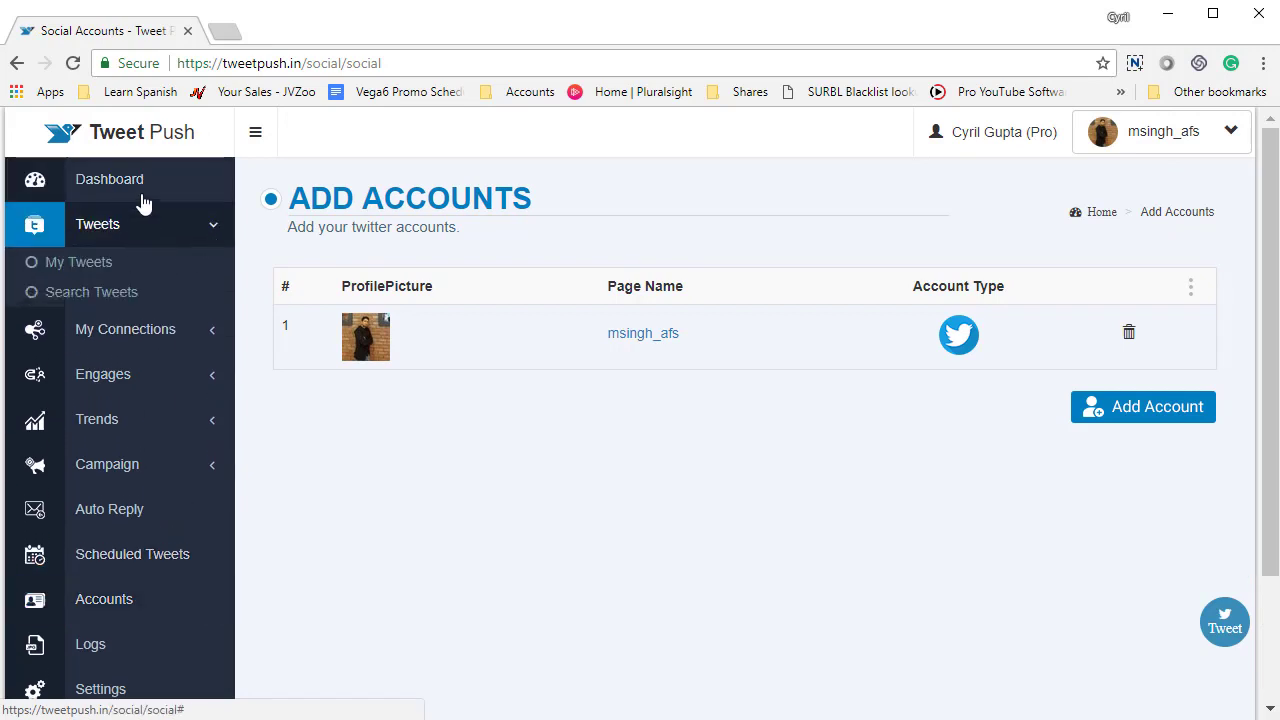
pyautogui.click(140, 192)
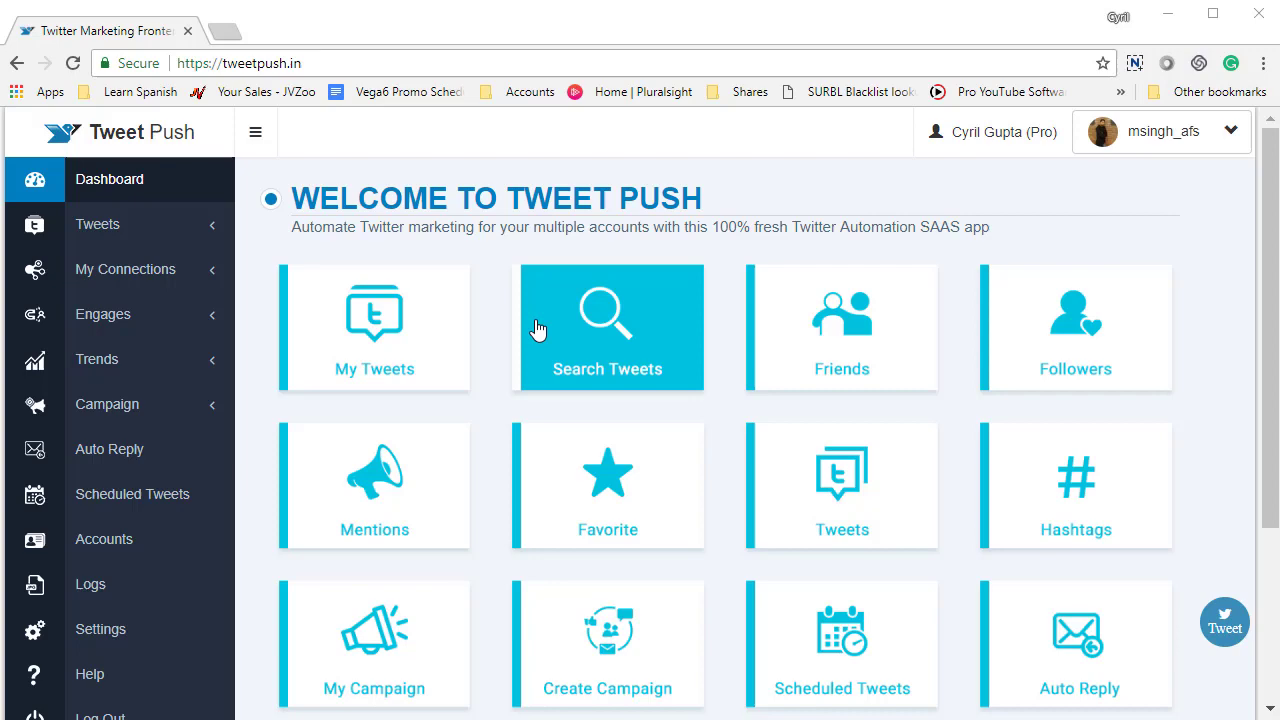
# Step: Open My Tweets from the dashboard and load more of the account's posted tweets
pyautogui.scroll(-3, 1000, 375)
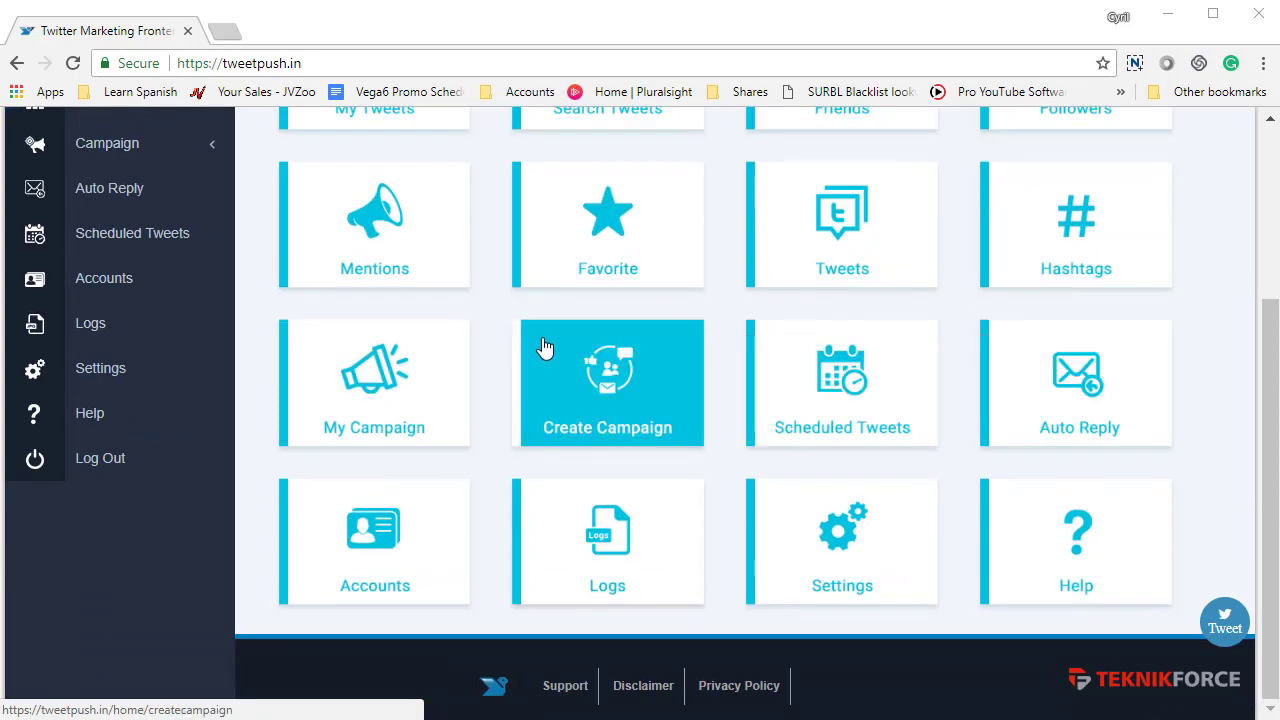
pyautogui.scroll(3, 772, 353)
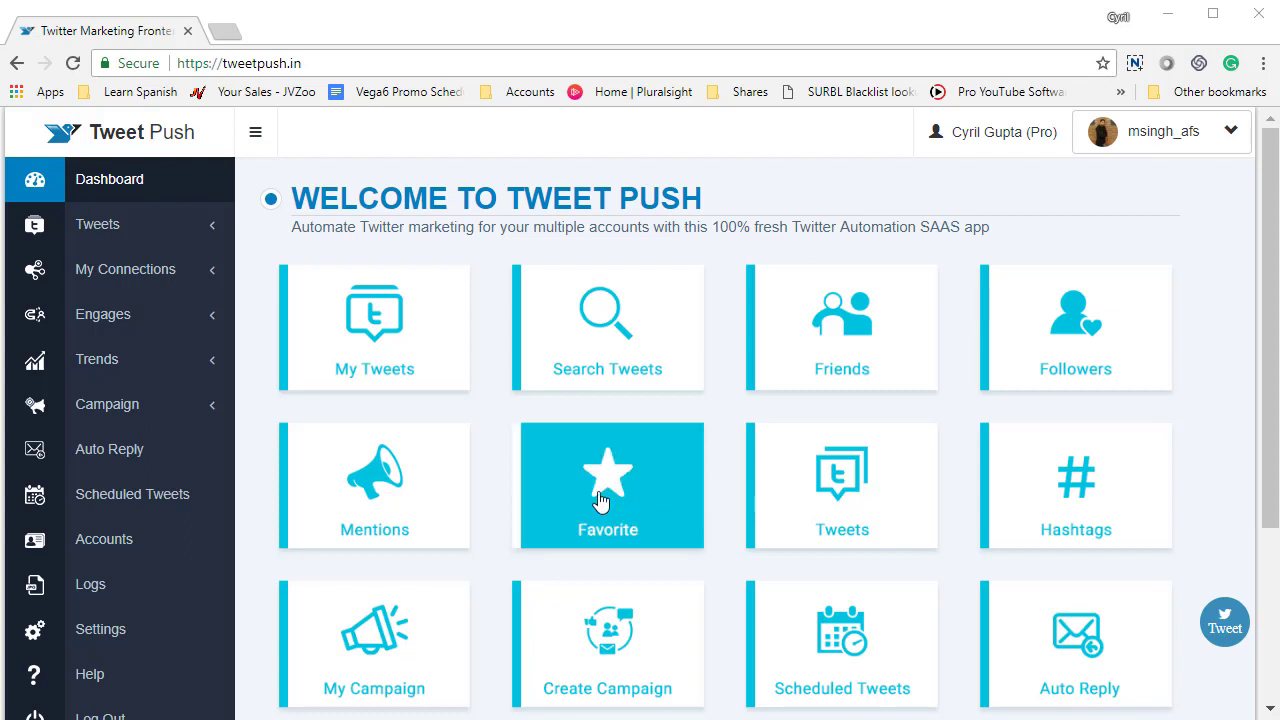
pyautogui.click(412, 352)
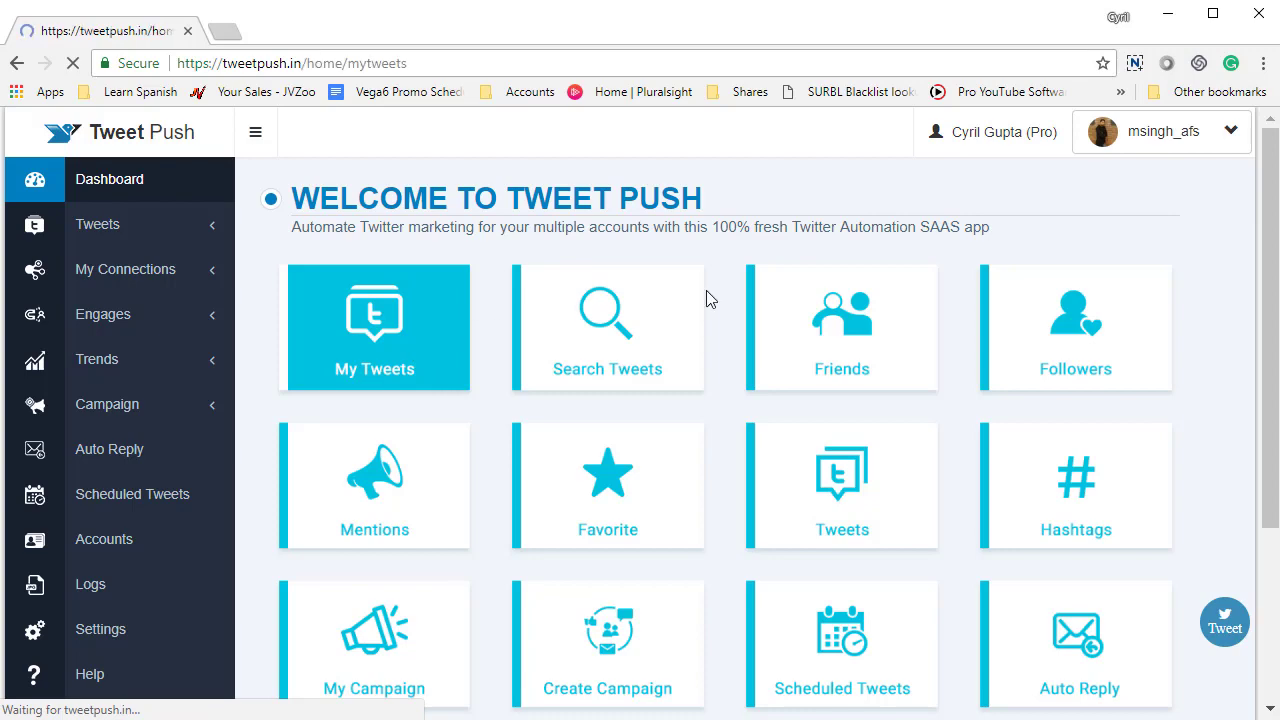
pyautogui.scroll(-4, 797, 398)
pyautogui.scroll(-15, 795, 398)
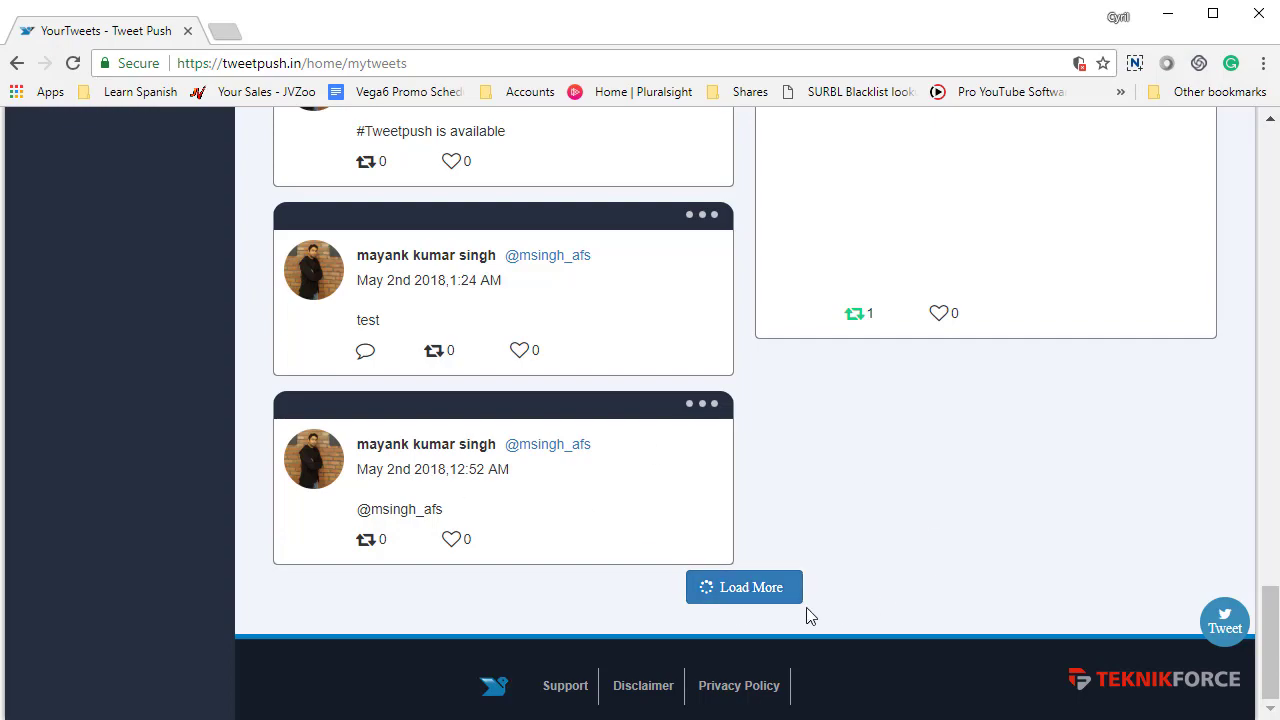
pyautogui.click(789, 591)
pyautogui.scroll(-1, 879, 585)
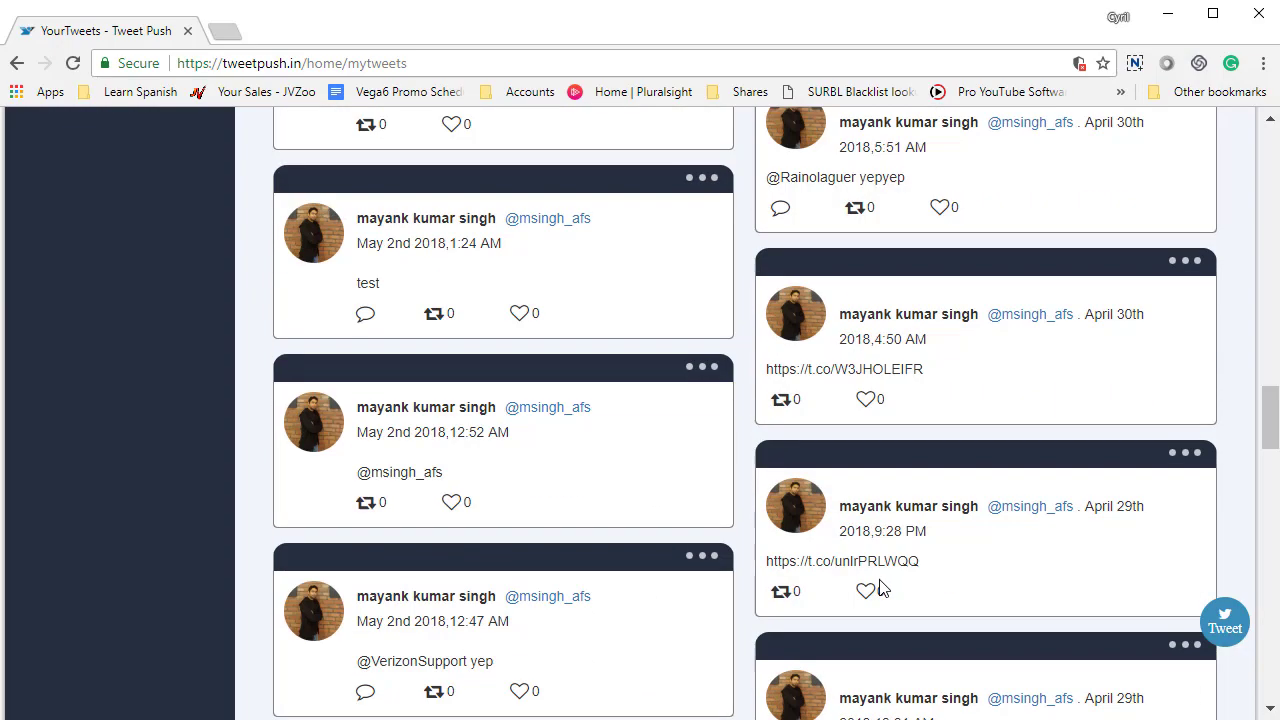
# Step: Look through the account's posted tweets and their reply, retweet and like options
pyautogui.scroll(-3, 879, 589)
pyautogui.scroll(15, 879, 589)
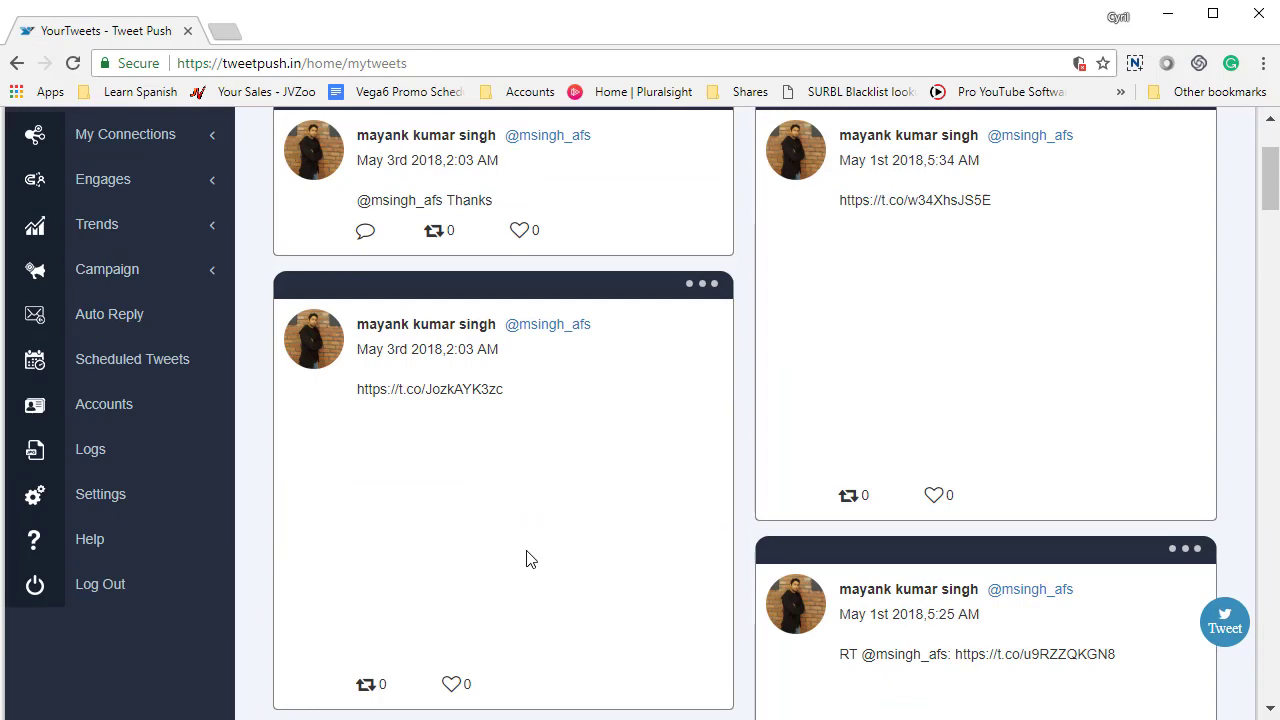
pyautogui.scroll(2, 326, 480)
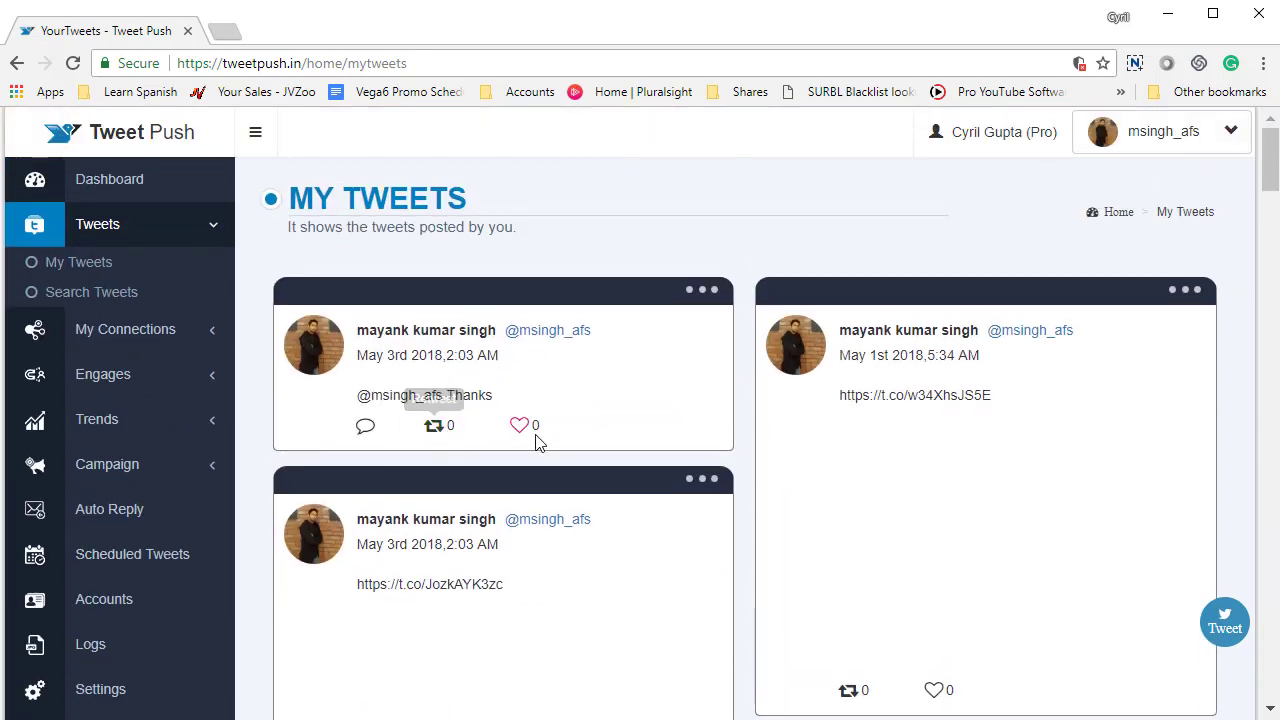
pyautogui.scroll(-3, 381, 440)
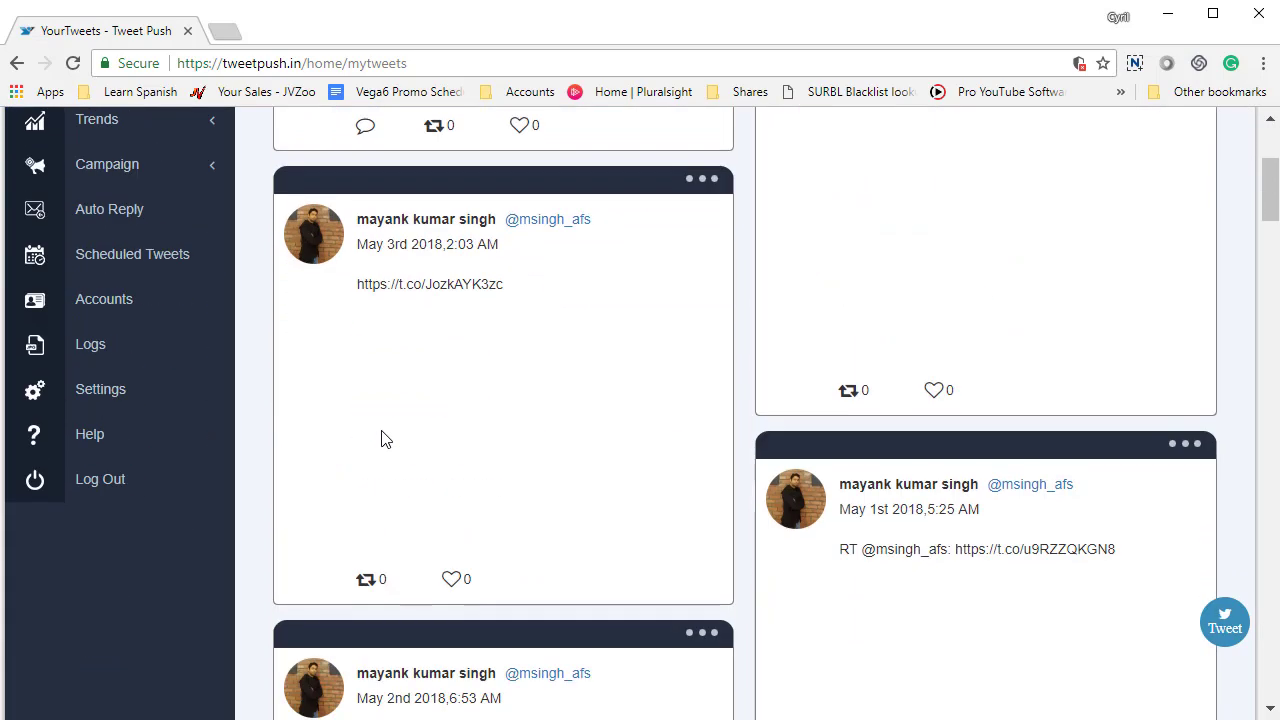
pyautogui.scroll(-15, 381, 440)
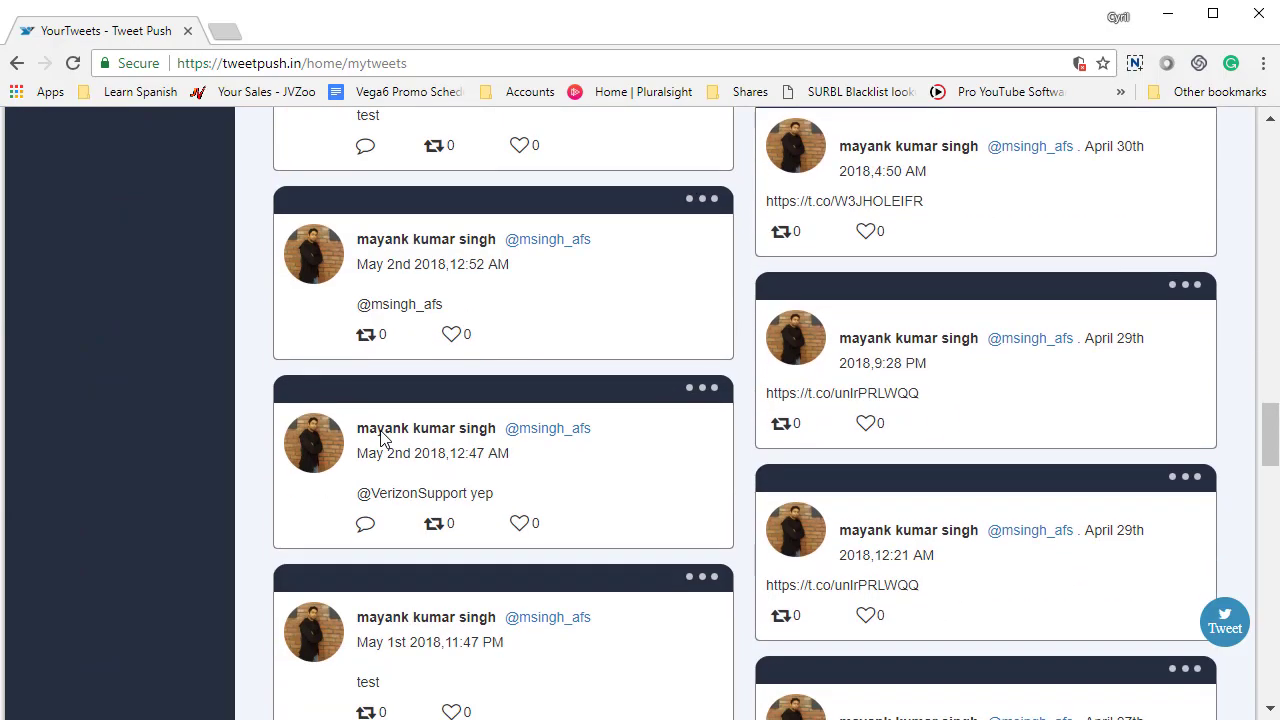
pyautogui.scroll(-12, 381, 440)
pyautogui.scroll(-3, 849, 443)
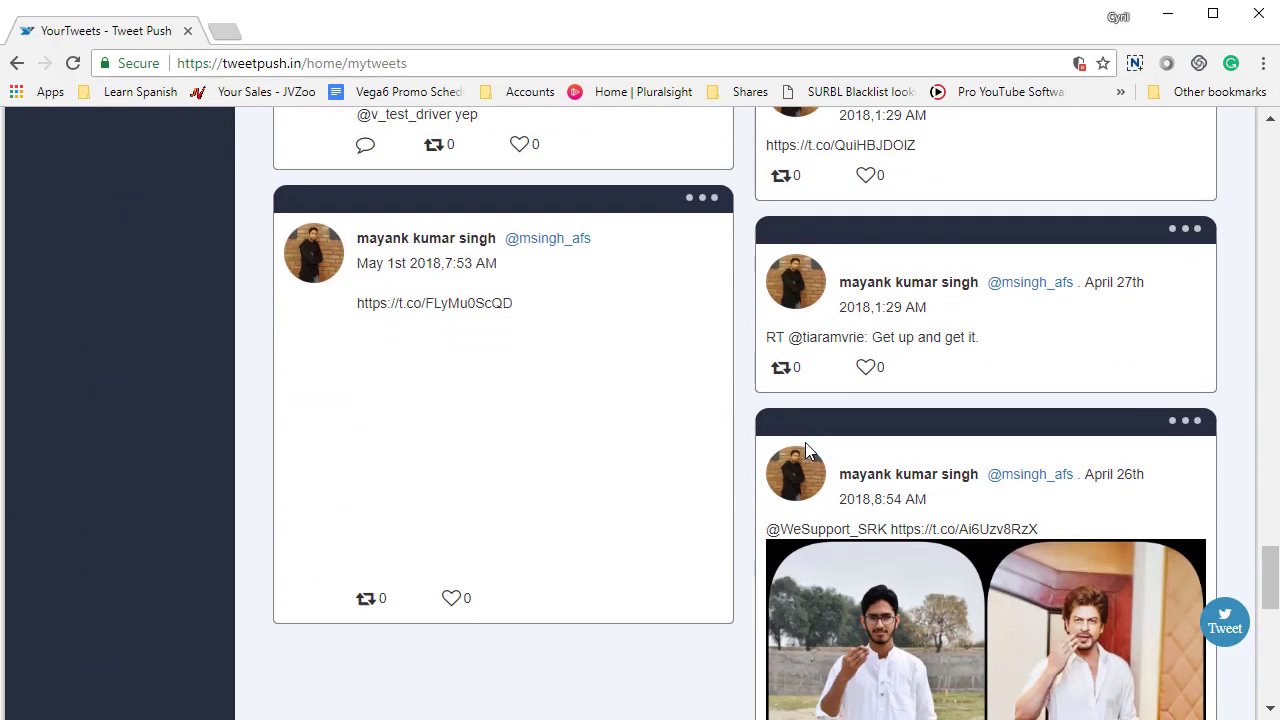
# Step: View the Retweet dialog for the tweet dated May 1st 2018, 7:54 AM and close it without retweeting
pyautogui.scroll(4, 666, 429)
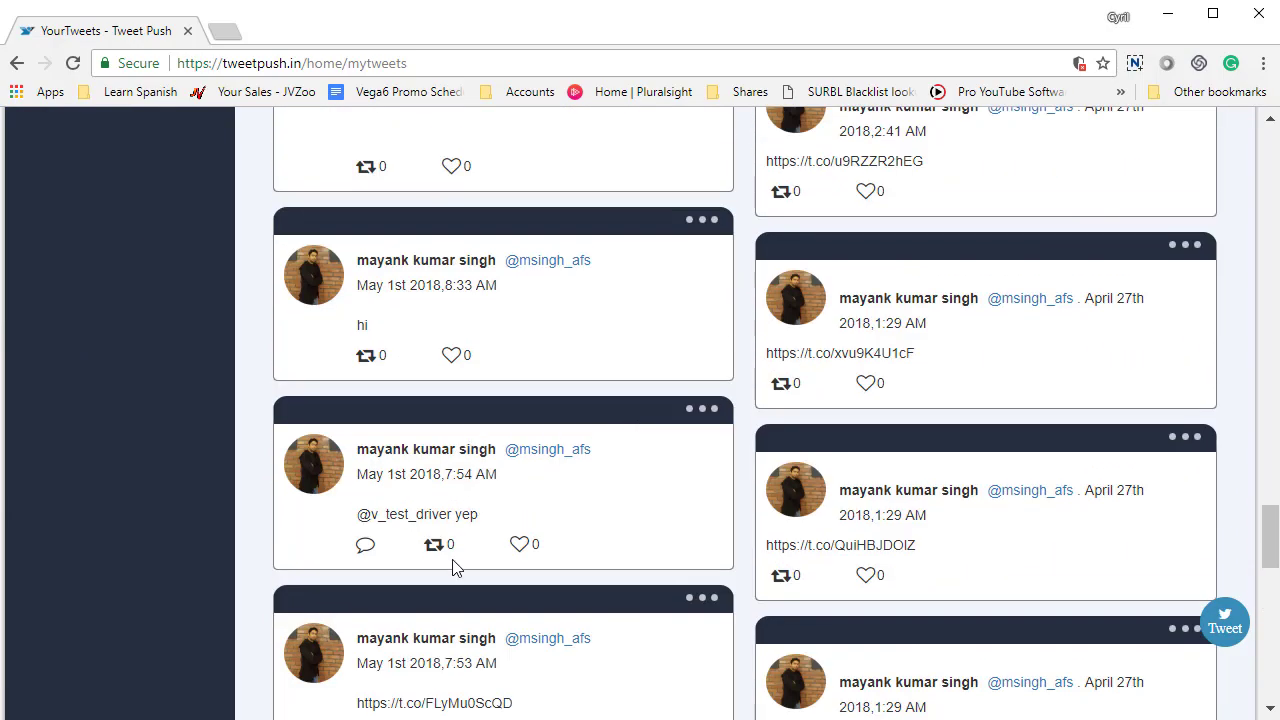
pyautogui.click(440, 546)
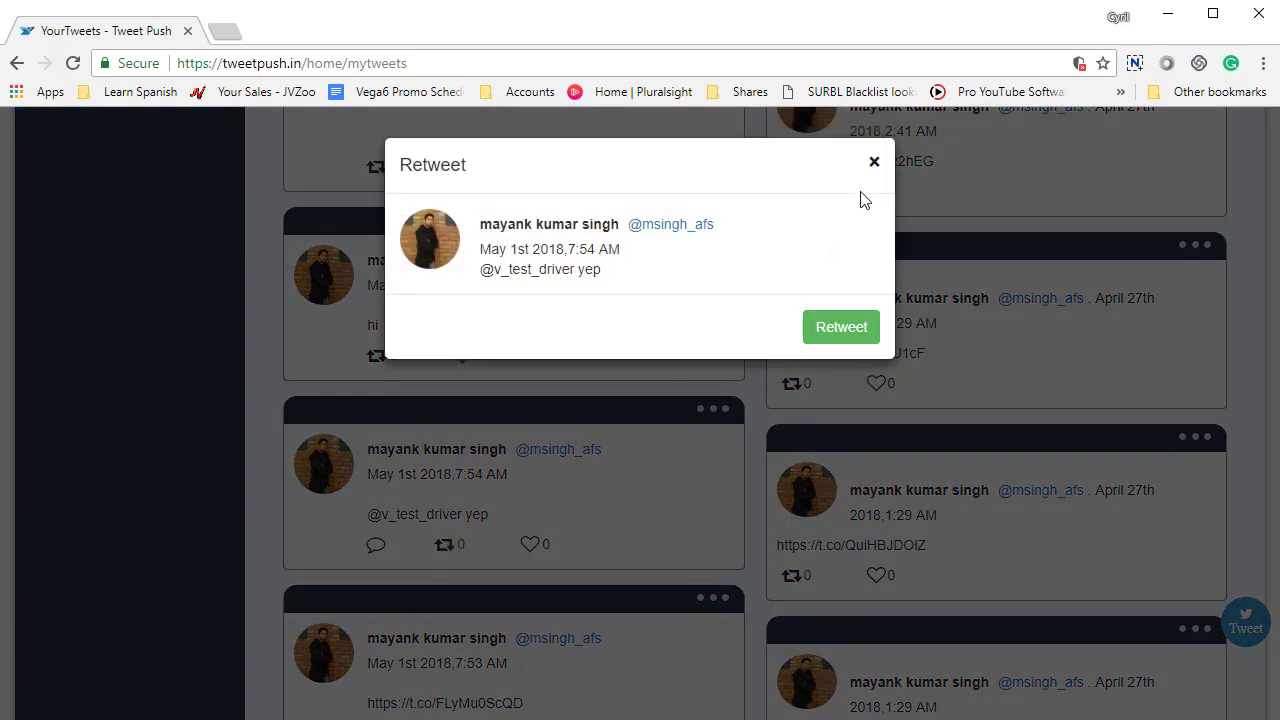
pyautogui.click(873, 166)
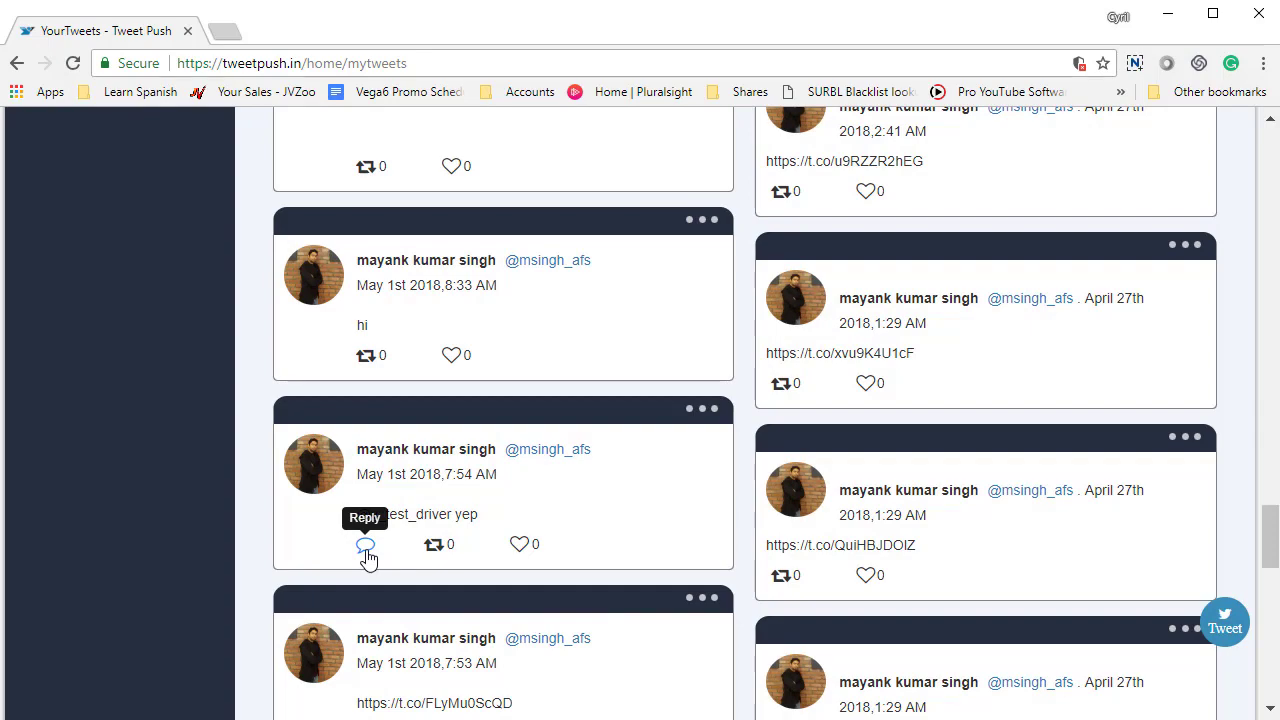
# Step: Open Search Tweets and set the search location to Amsterdam, Netherlands
pyautogui.scroll(15, 466, 554)
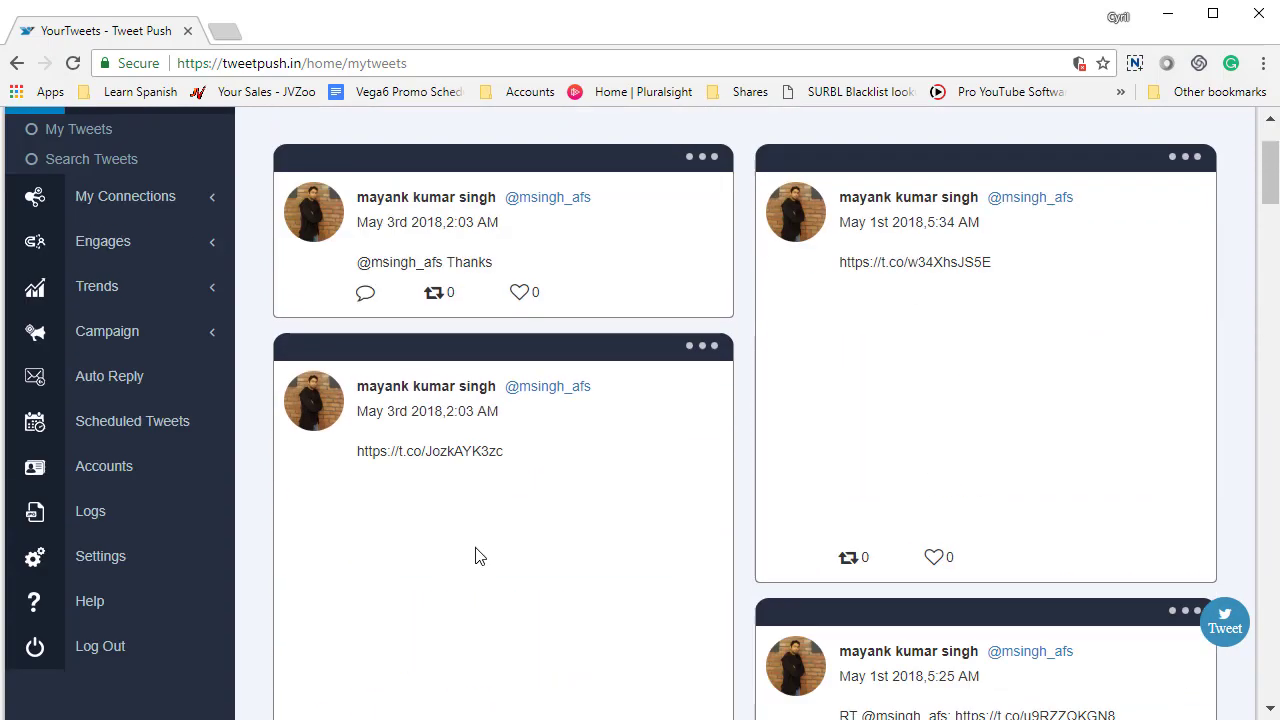
pyautogui.scroll(2, 475, 556)
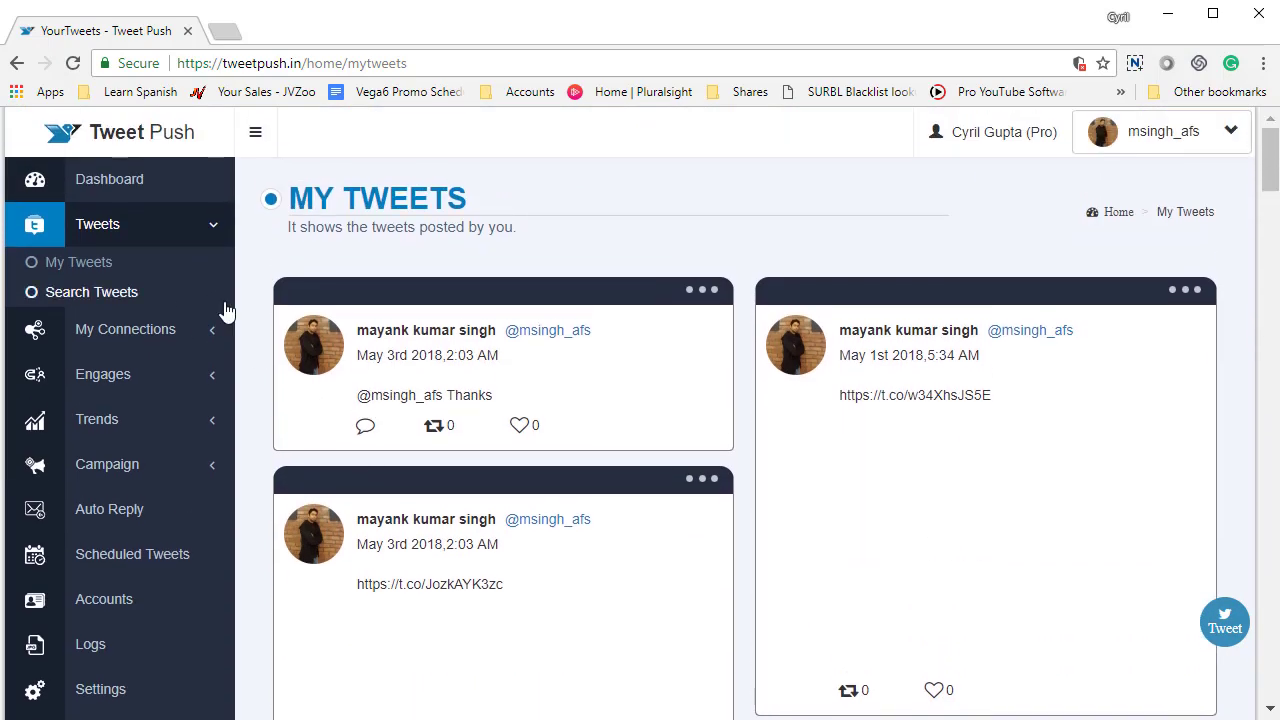
pyautogui.click(117, 293)
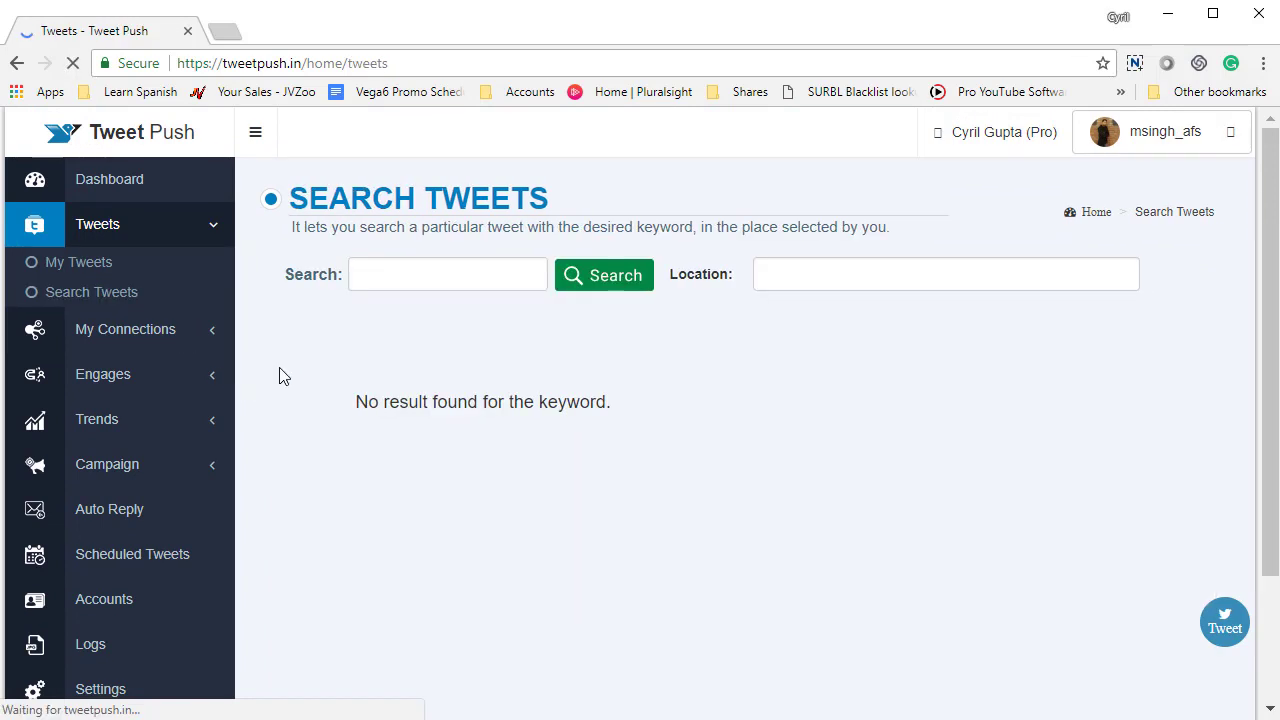
pyautogui.click(475, 281)
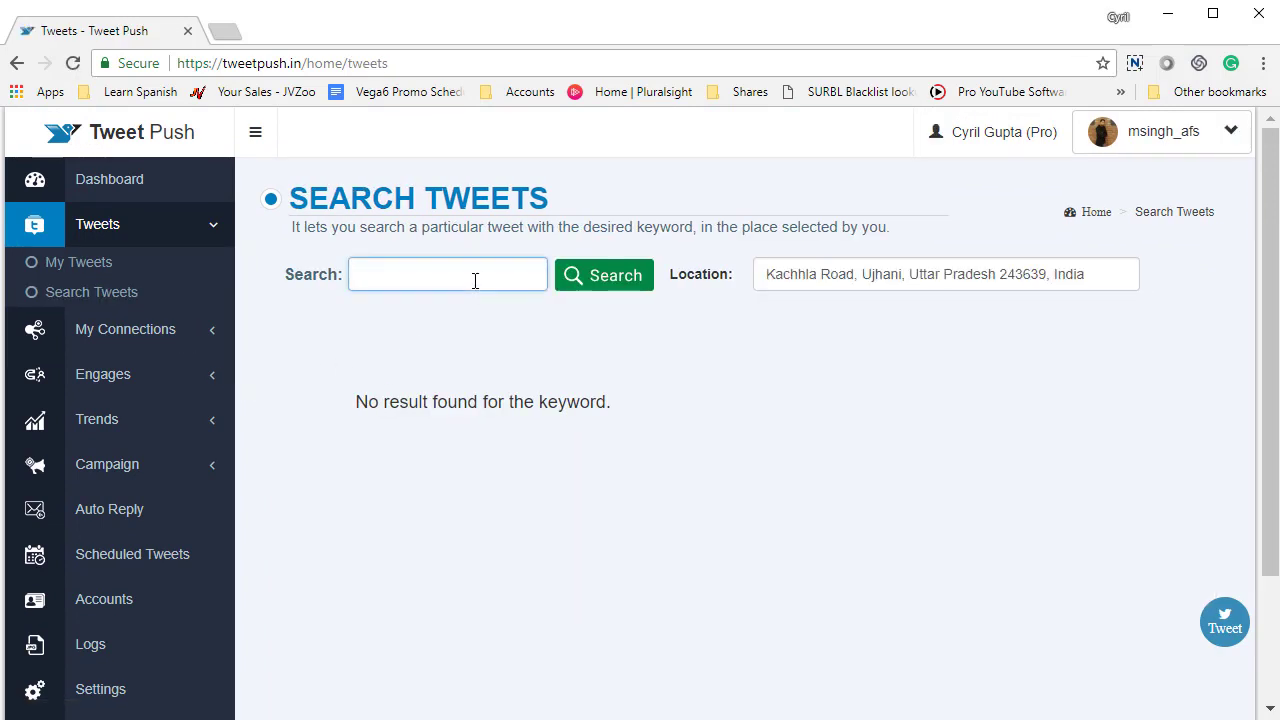
pyautogui.moveTo(786, 277); pyautogui.dragTo(1090, 280)
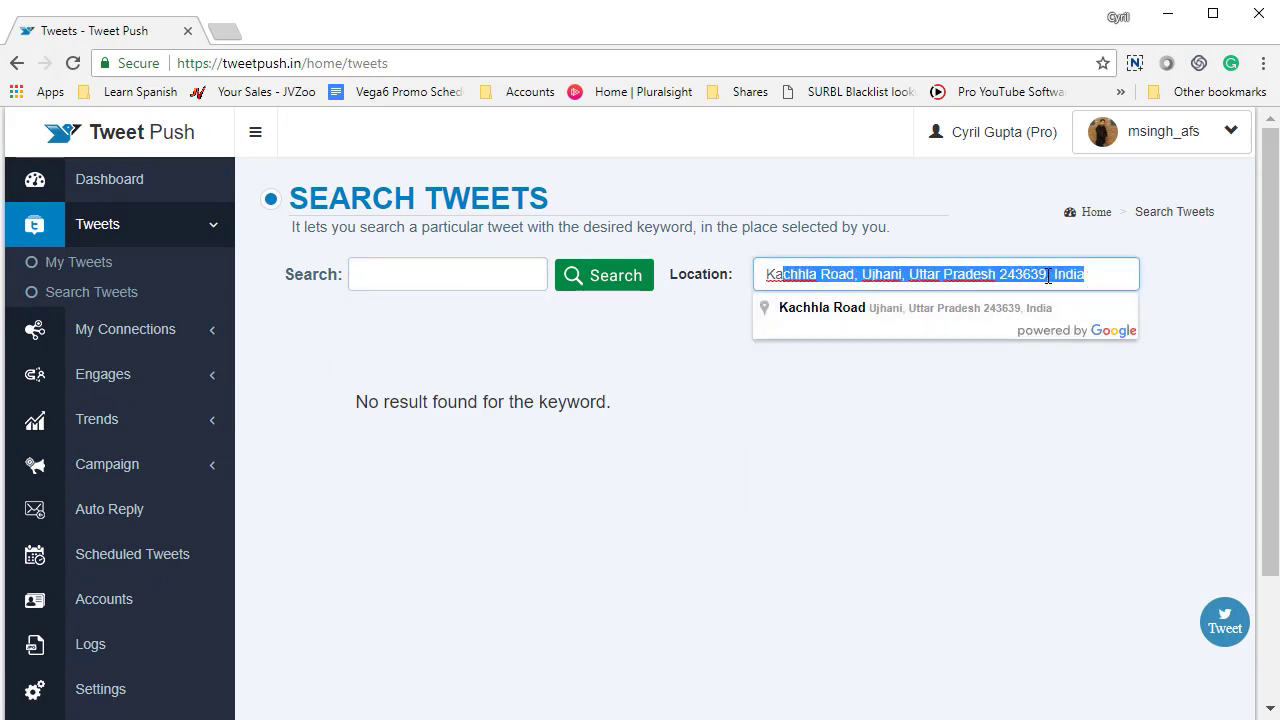
pyautogui.write('amst')
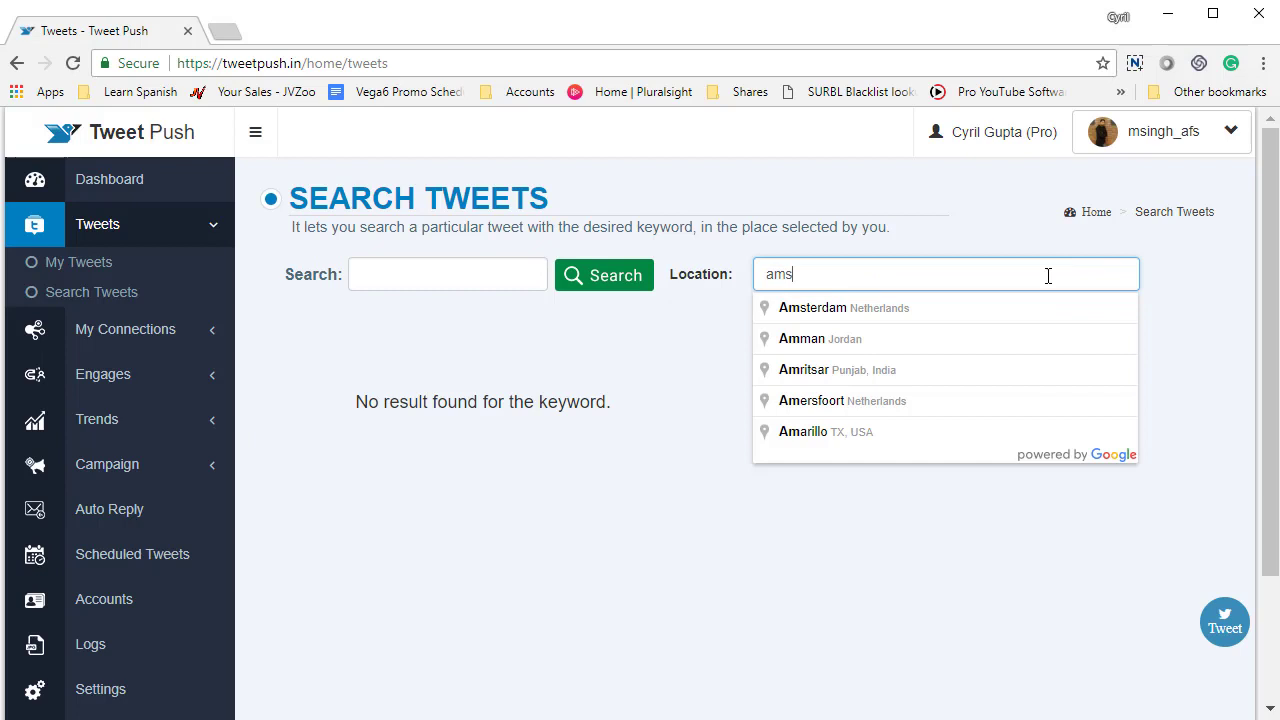
pyautogui.click(911, 318)
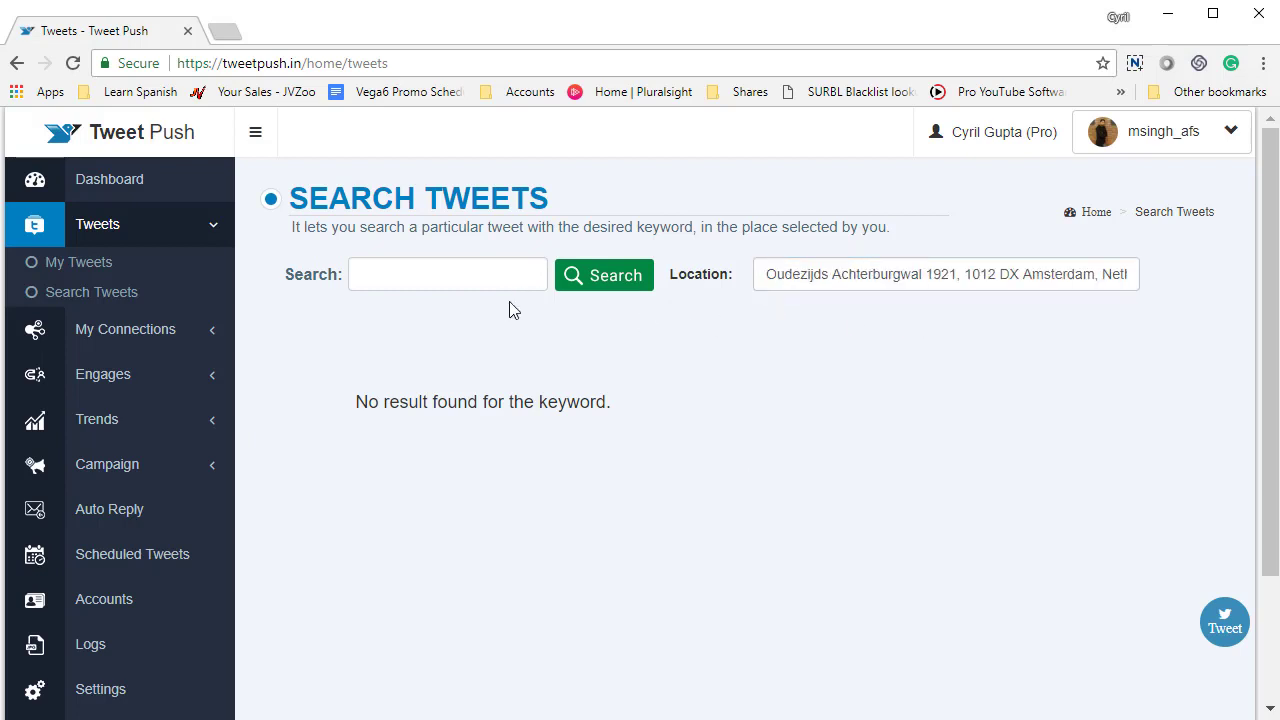
# Step: Search for tweets with the keyword "dogs"
pyautogui.click(414, 265)
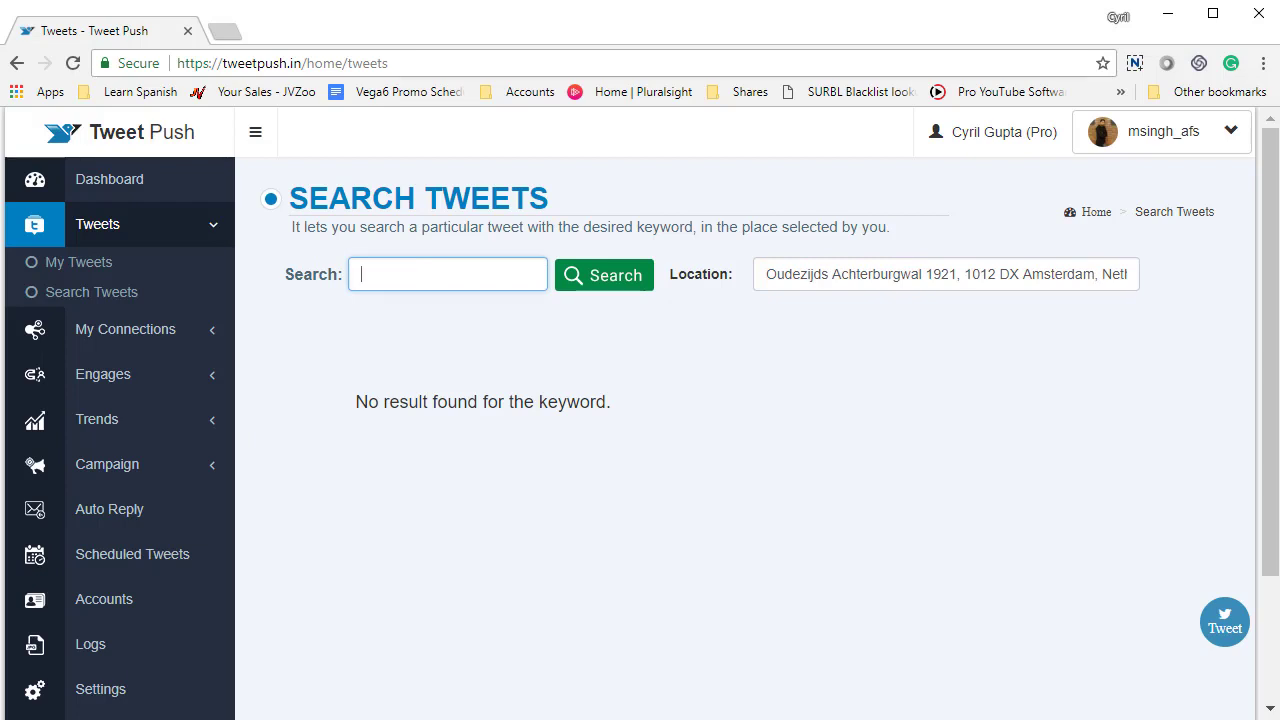
pyautogui.write('dogs')
pyautogui.press('Return')
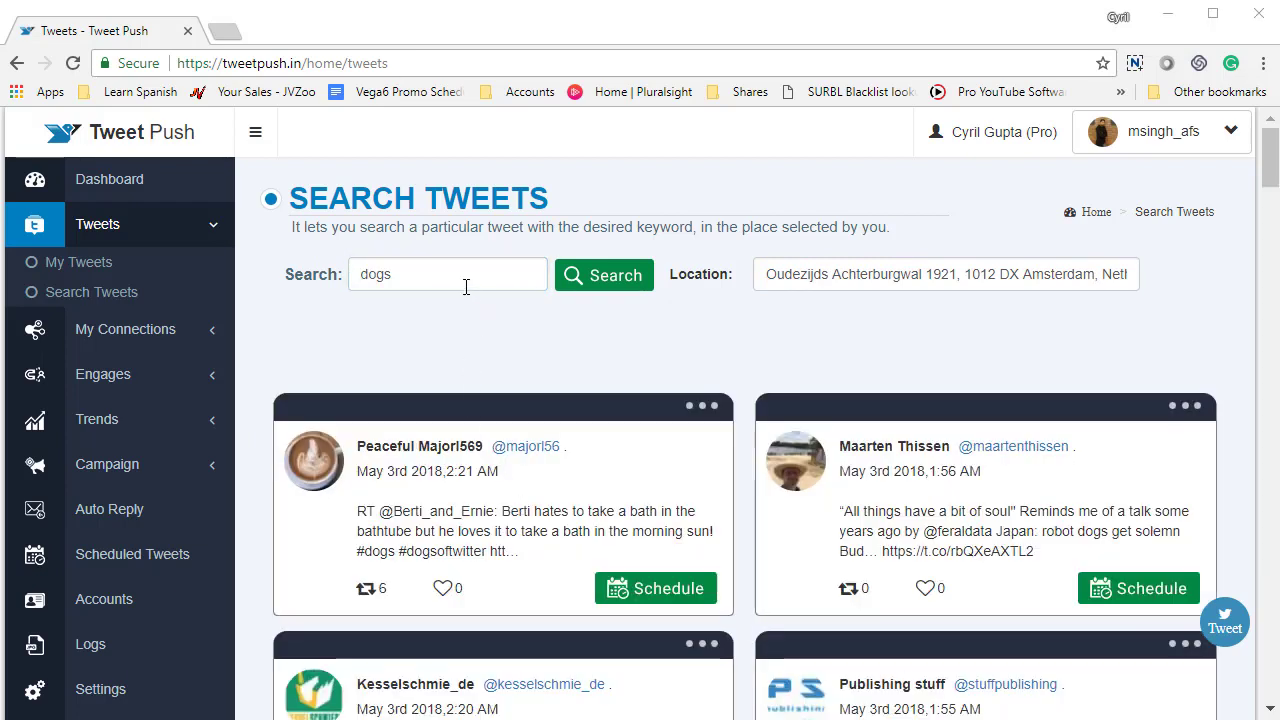
# Step: Examine the tweets found for the keyword and location, including their retweet, like and schedule options
pyautogui.moveTo(465, 287); pyautogui.dragTo(349, 268)
pyautogui.moveTo(894, 274); pyautogui.dragTo(783, 391)
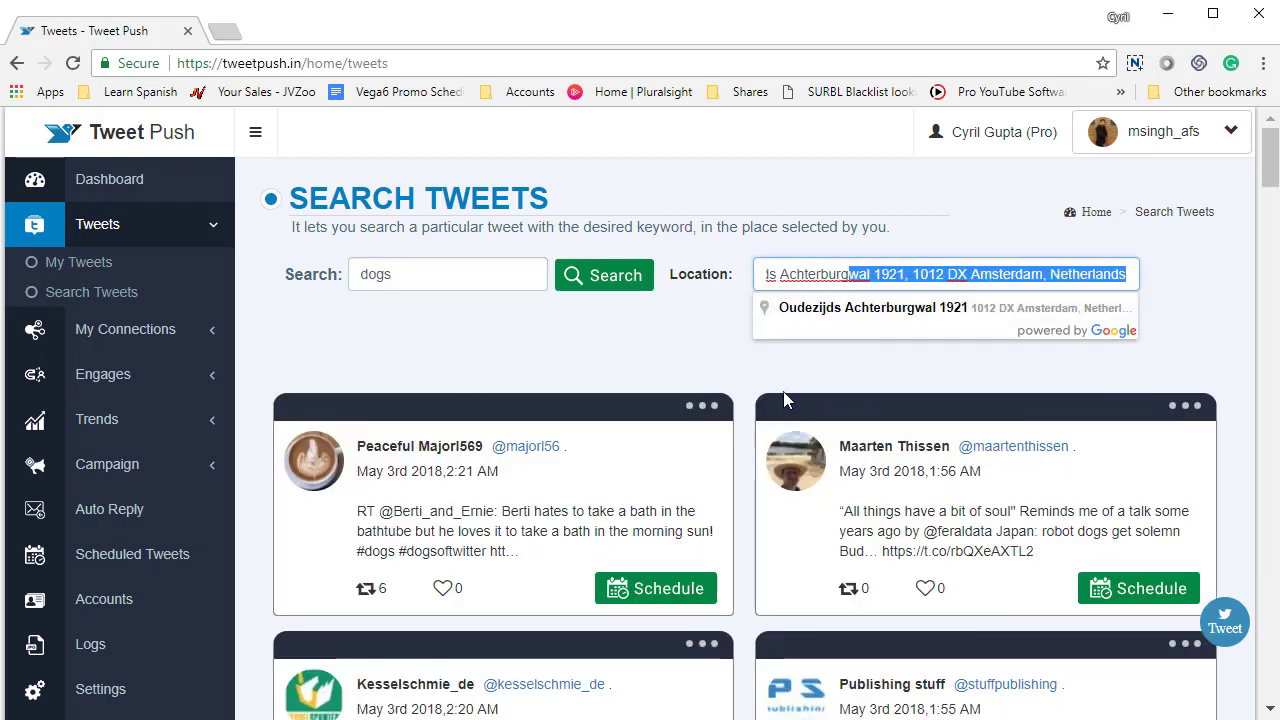
pyautogui.click(717, 371)
pyautogui.scroll(-1, 563, 490)
pyautogui.scroll(-2, 563, 490)
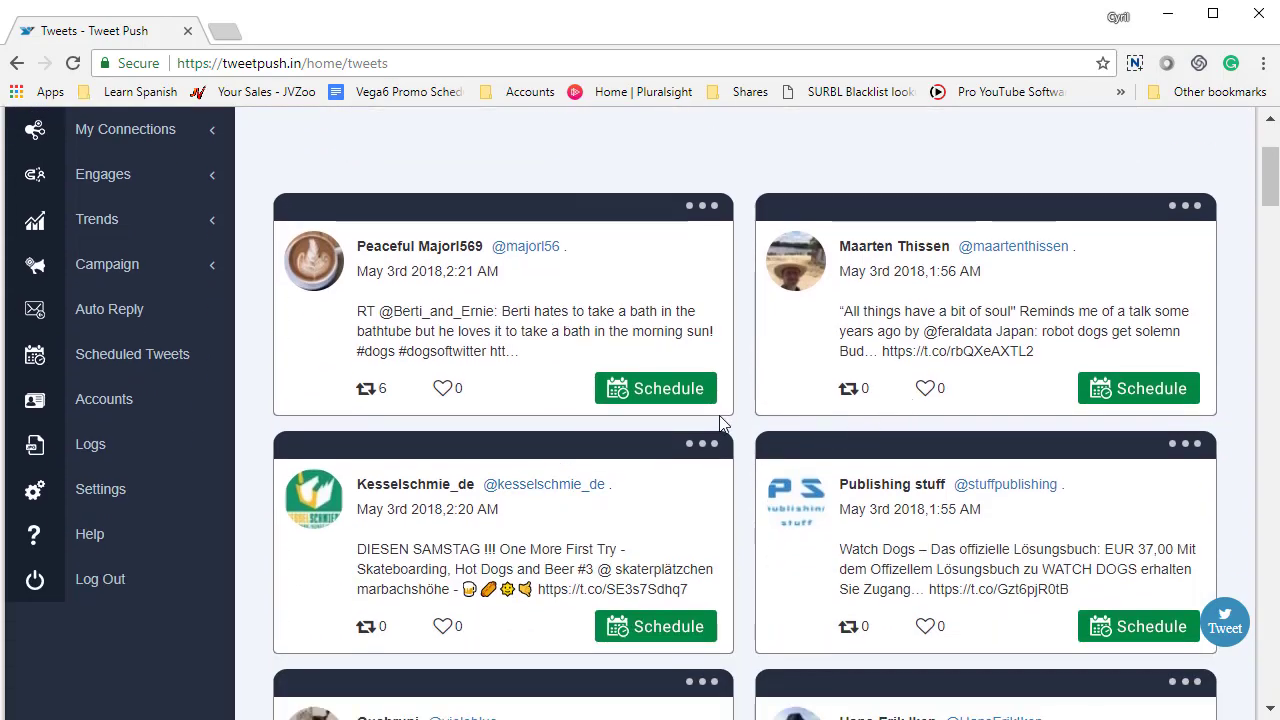
pyautogui.scroll(-4, 680, 422)
pyautogui.scroll(4, 560, 418)
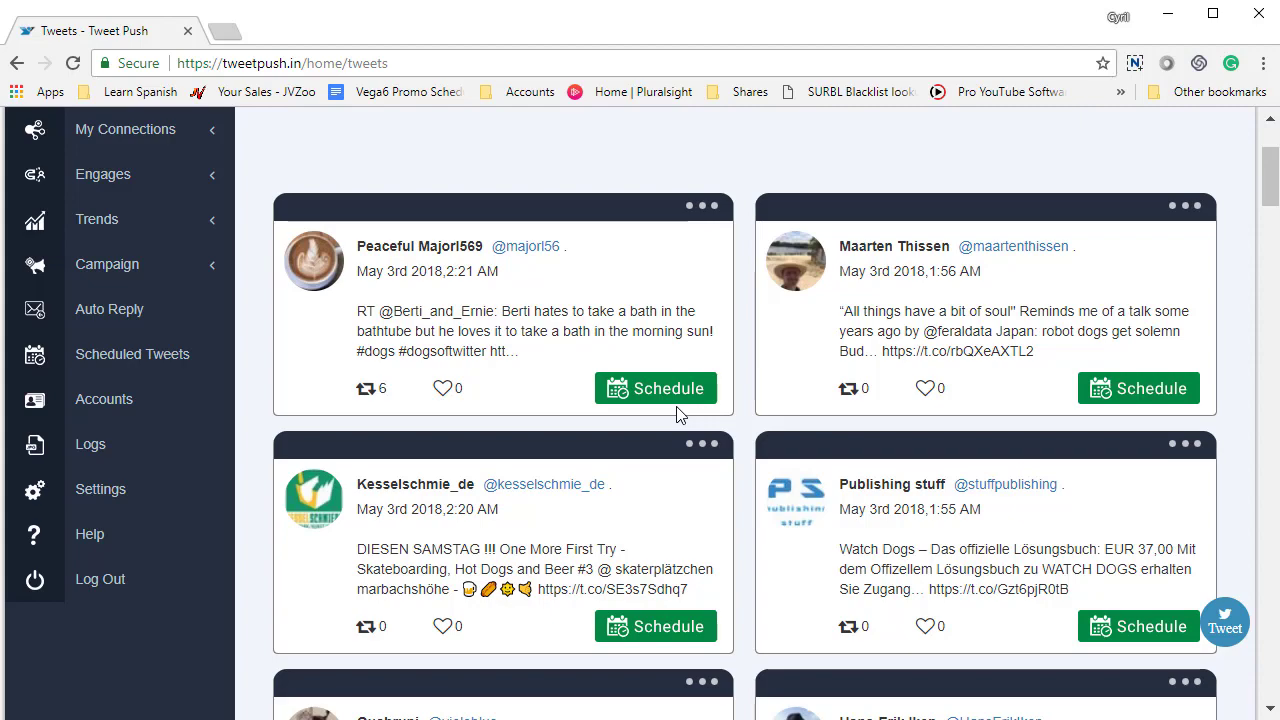
pyautogui.scroll(-5, 716, 422)
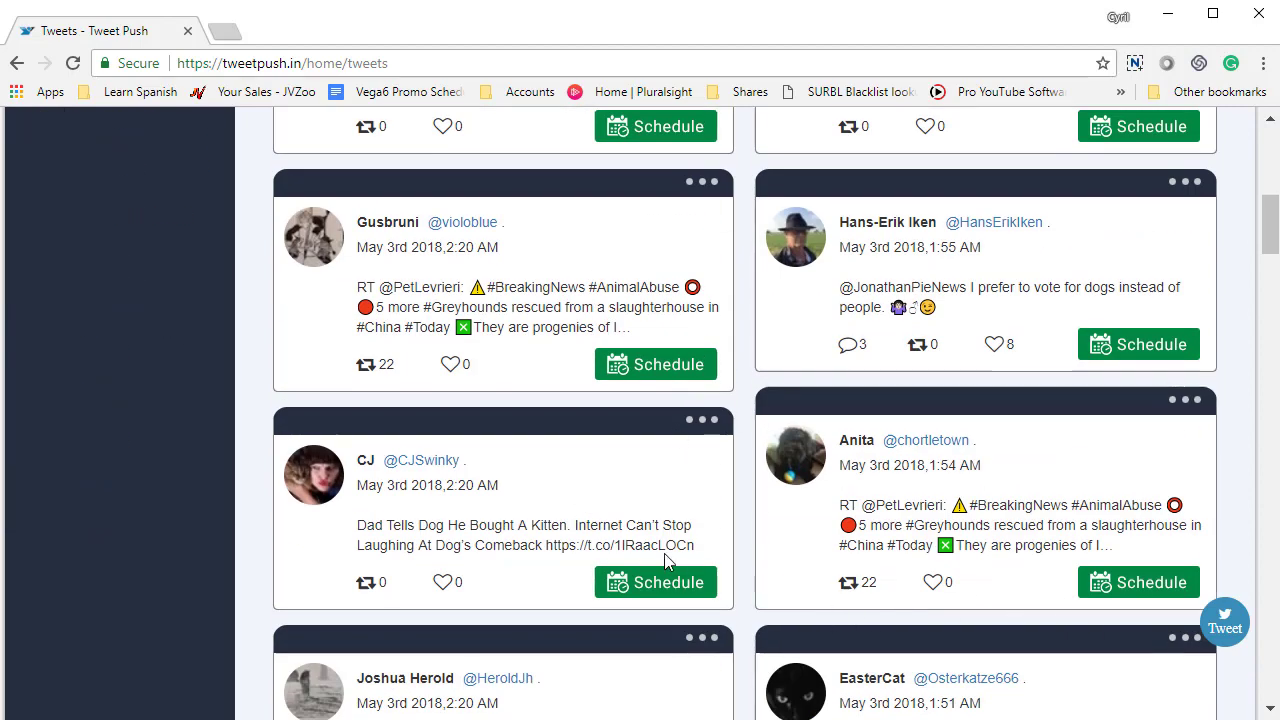
# Step: View the scheduling dialog for the "Dad Tells Dog He Bought A Kitten" tweet and close it without scheduling
pyautogui.scroll(-2, 700, 500)
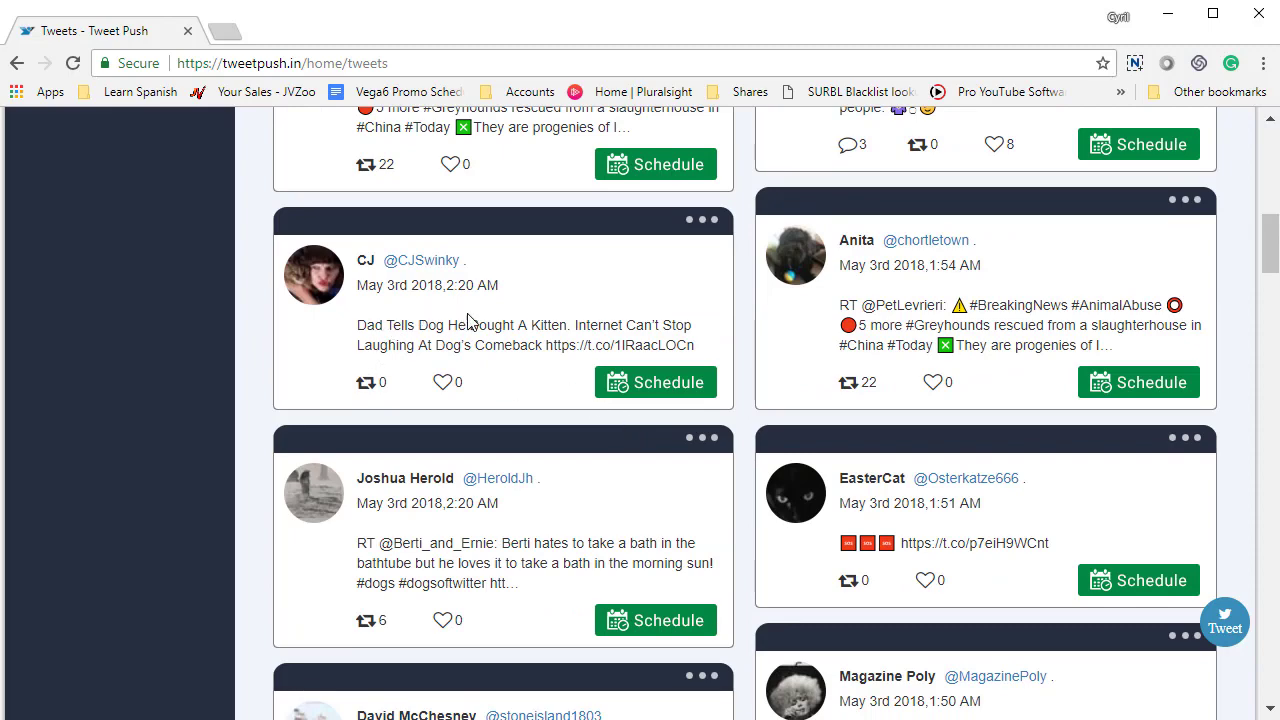
pyautogui.click(654, 388)
pyautogui.click(875, 164)
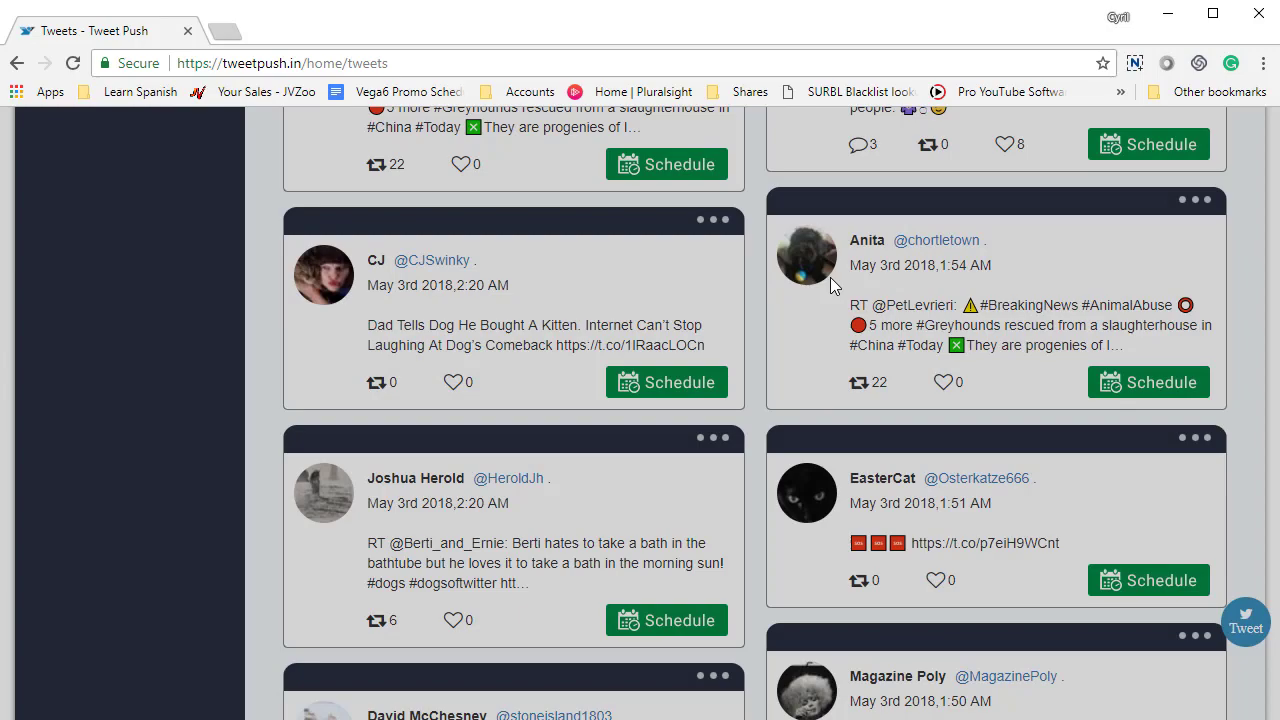
# Step: Look over the remaining tweets and run the "dogs" search for the Amsterdam location again
pyautogui.scroll(-1, 600, 460)
pyautogui.scroll(-2, 551, 449)
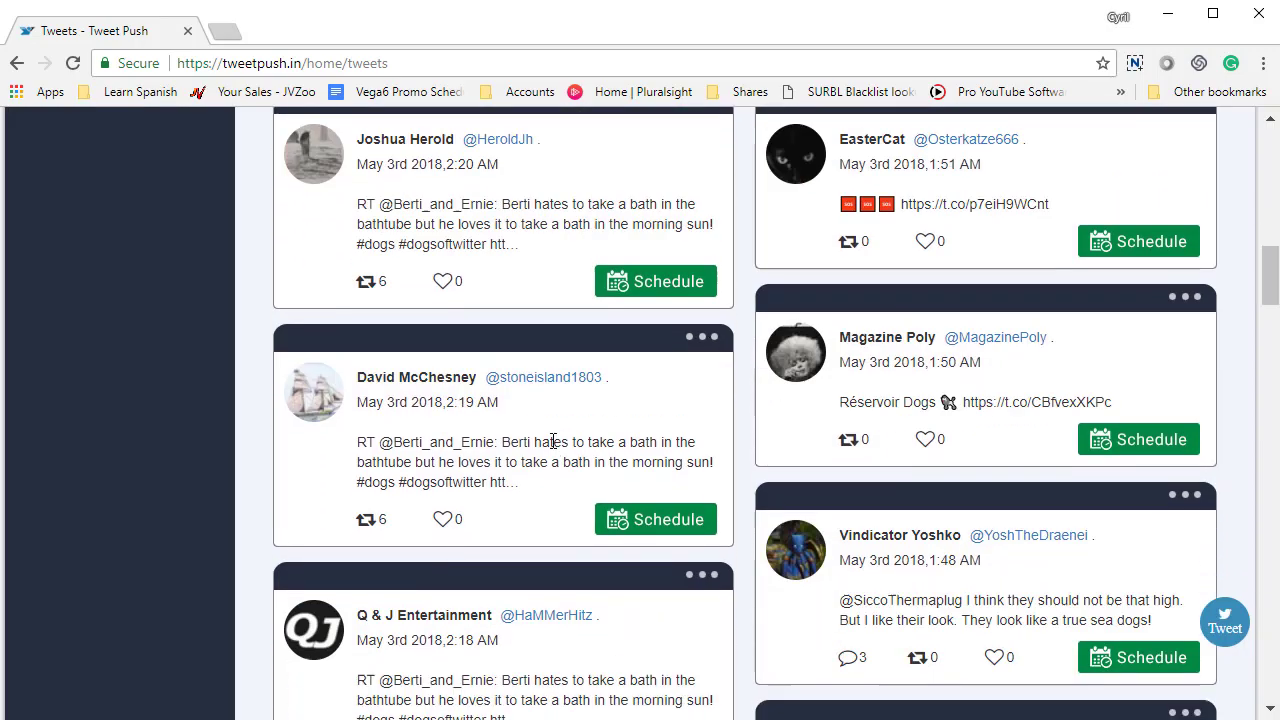
pyautogui.scroll(12, 551, 457)
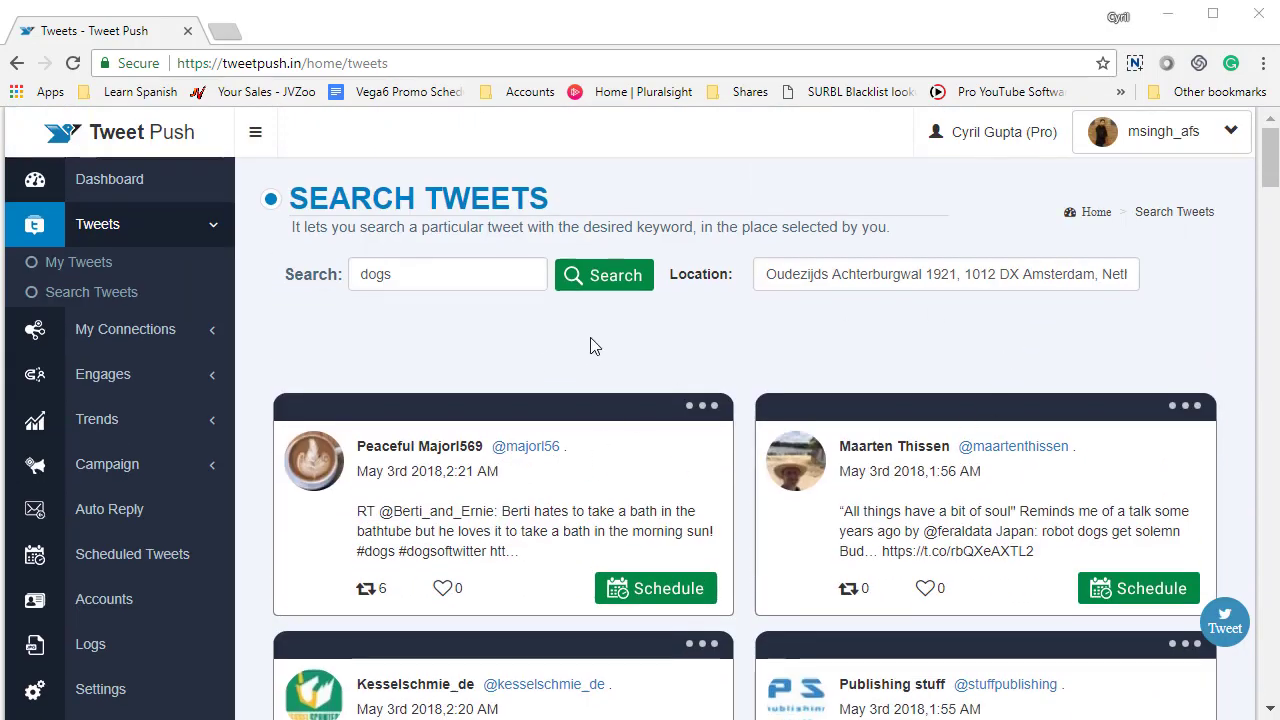
pyautogui.click(640, 270)
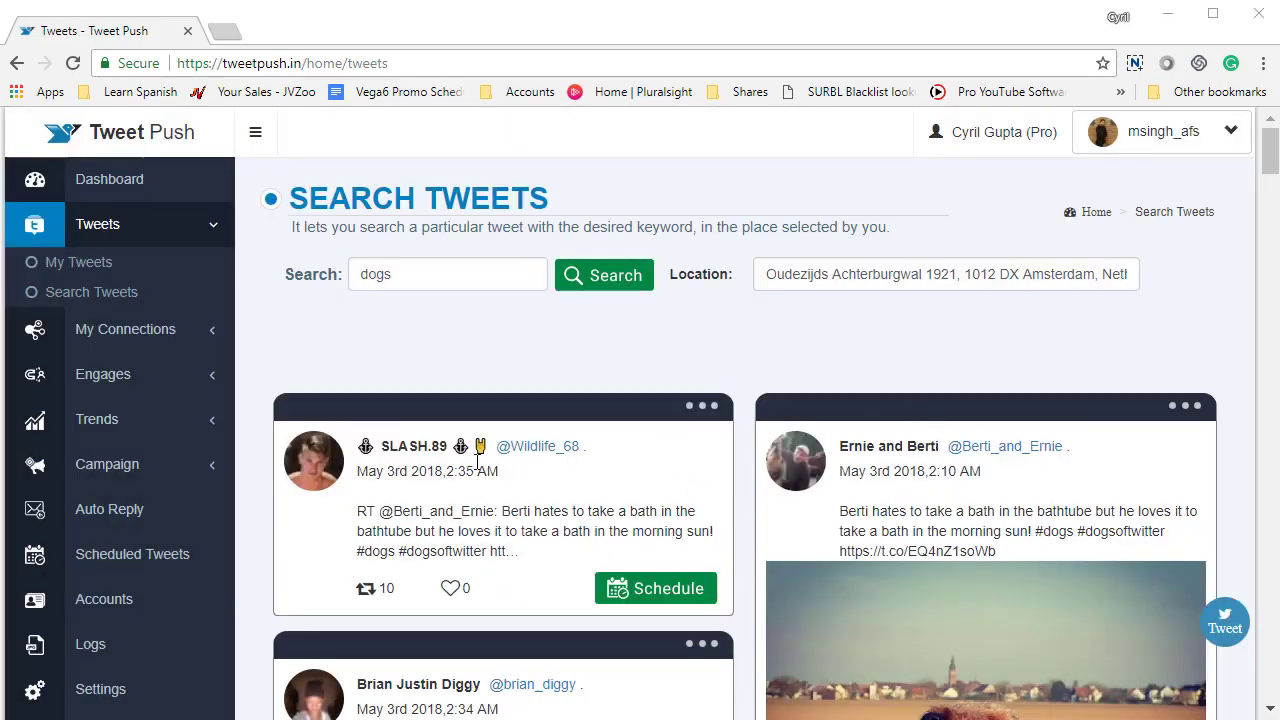
# Step: Like the tweet dated May 3rd 2018, 2:10 AM with the photo of a brown dog in a field
pyautogui.scroll(-2, 620, 475)
pyautogui.scroll(-1, 884, 438)
pyautogui.scroll(-3, 884, 438)
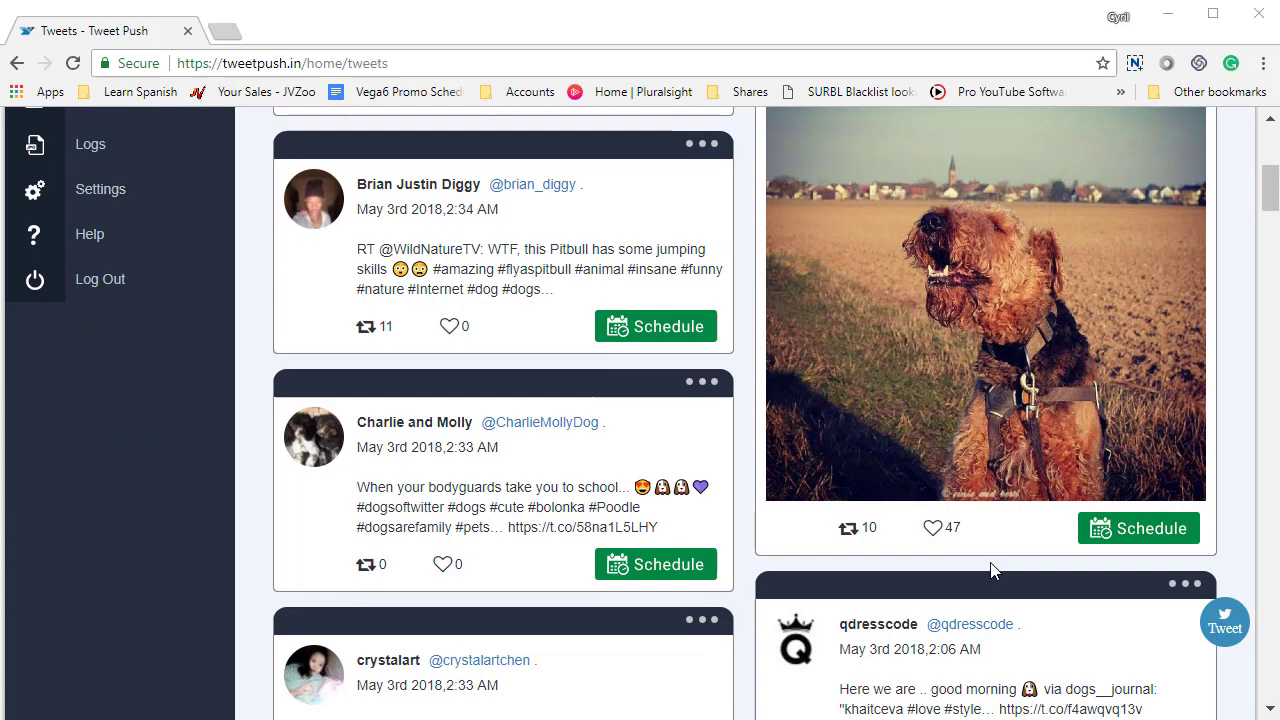
pyautogui.click(932, 528)
pyautogui.scroll(3, 625, 487)
pyautogui.scroll(2, 366, 314)
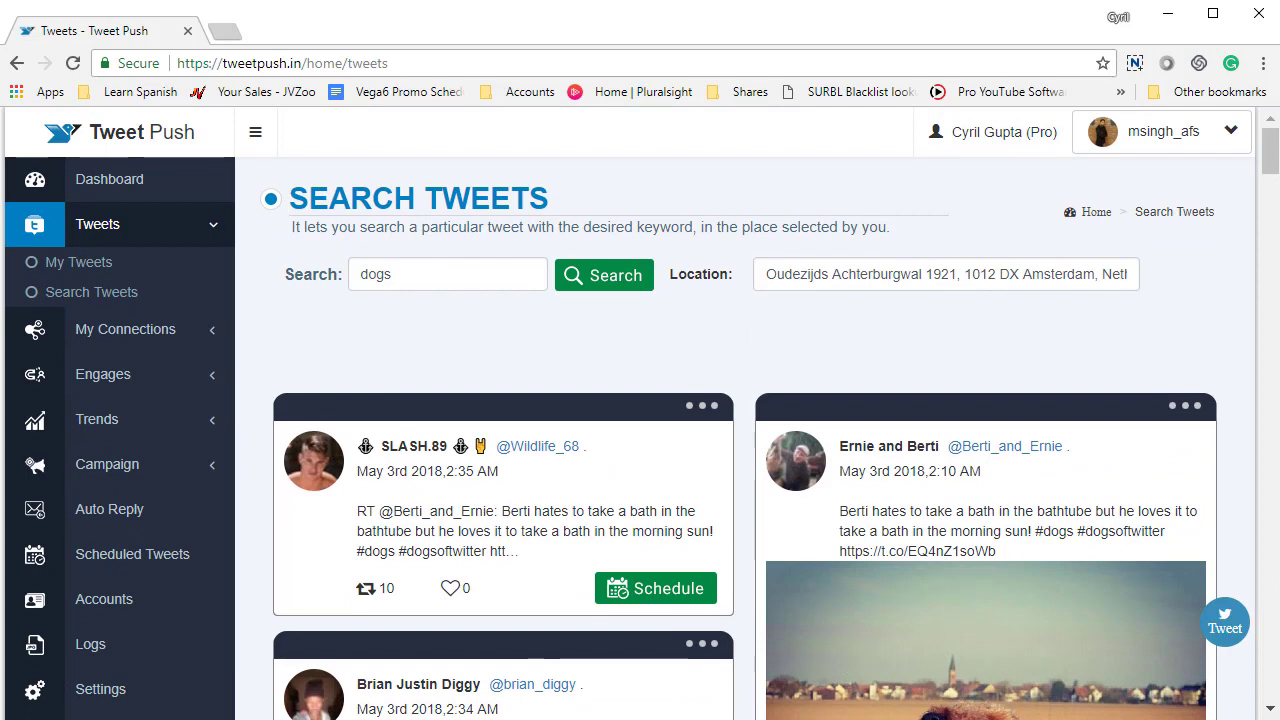
# Step: Open the list of people you follow and look through the accounts and their options
pyautogui.click(146, 320)
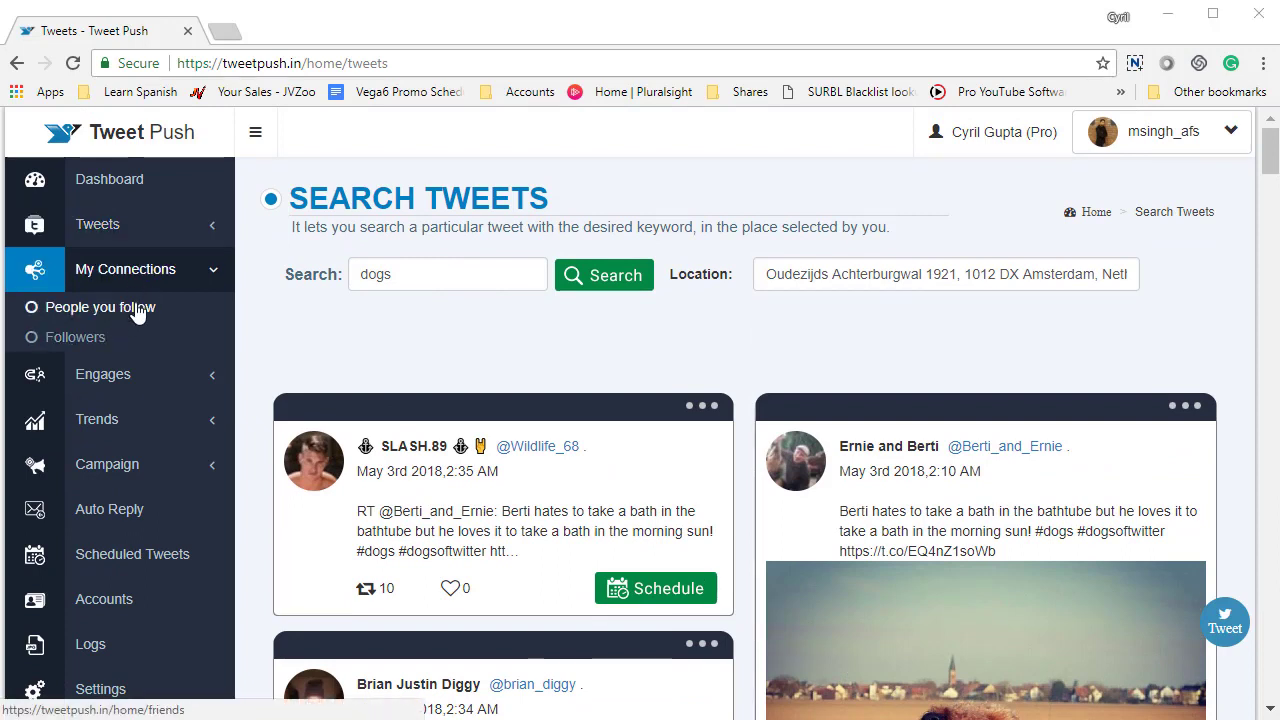
pyautogui.click(137, 311)
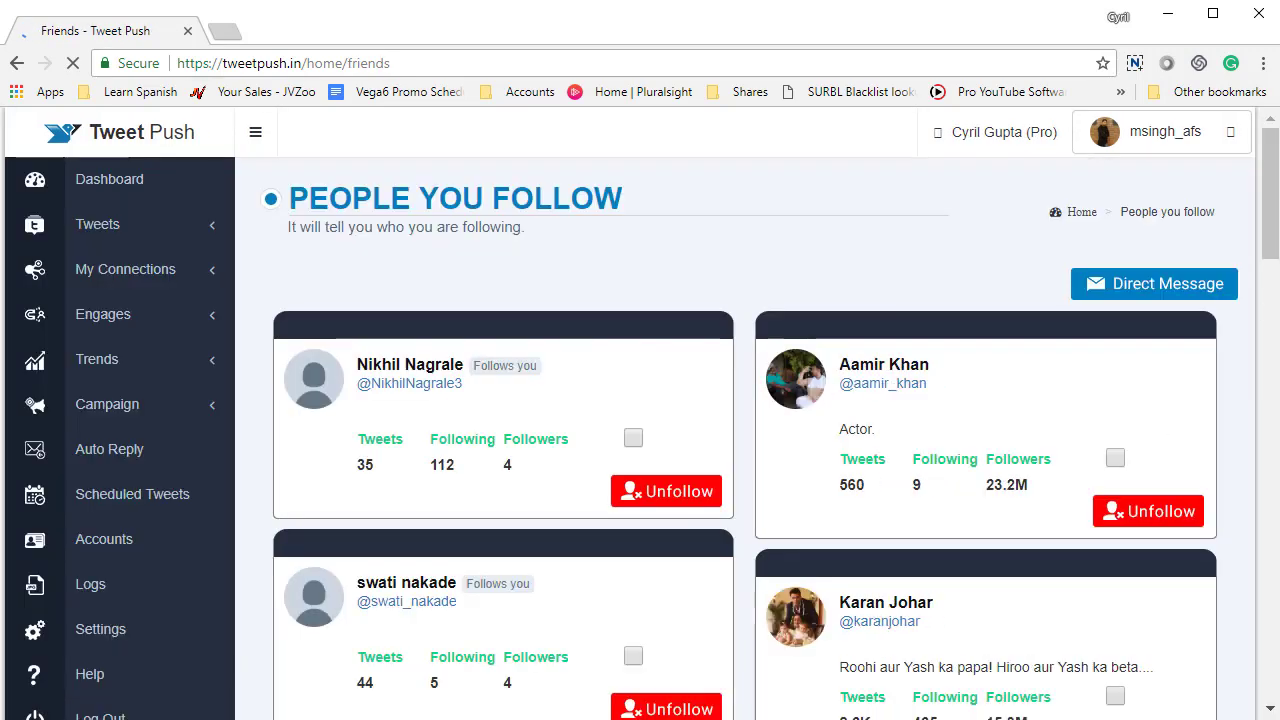
pyautogui.scroll(-5, 480, 480)
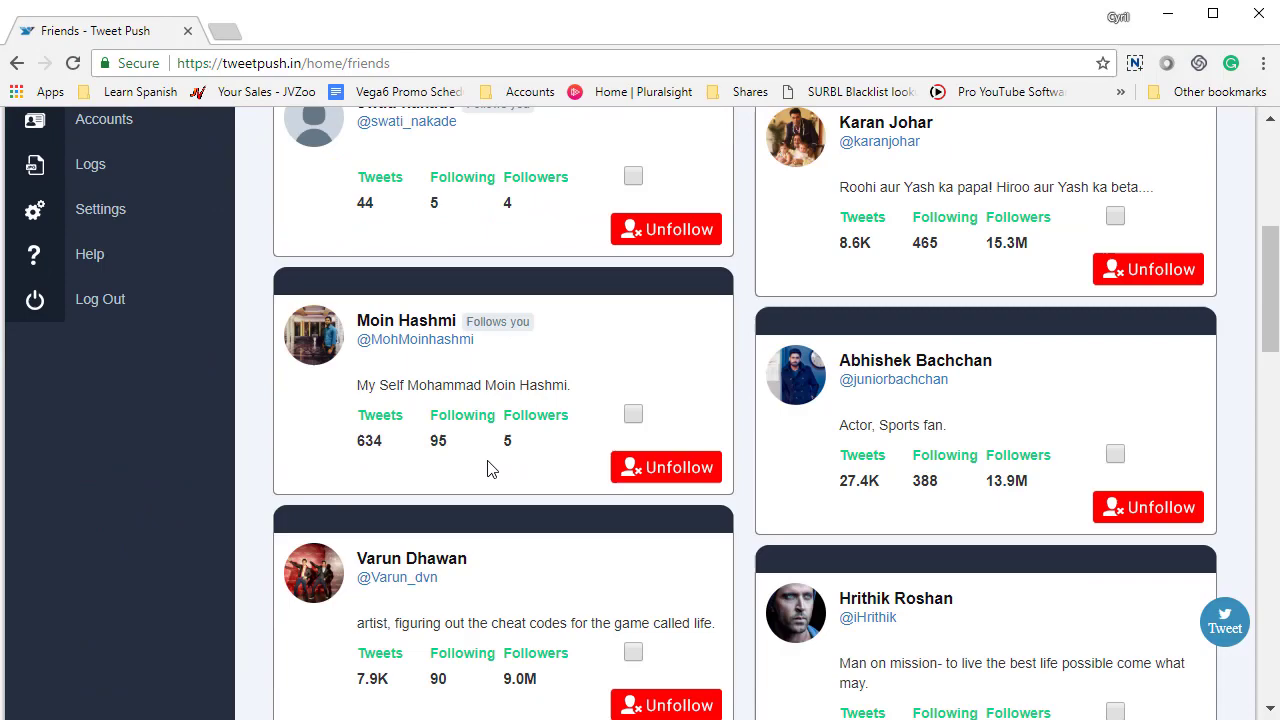
pyautogui.scroll(-3, 495, 475)
pyautogui.scroll(8, 503, 483)
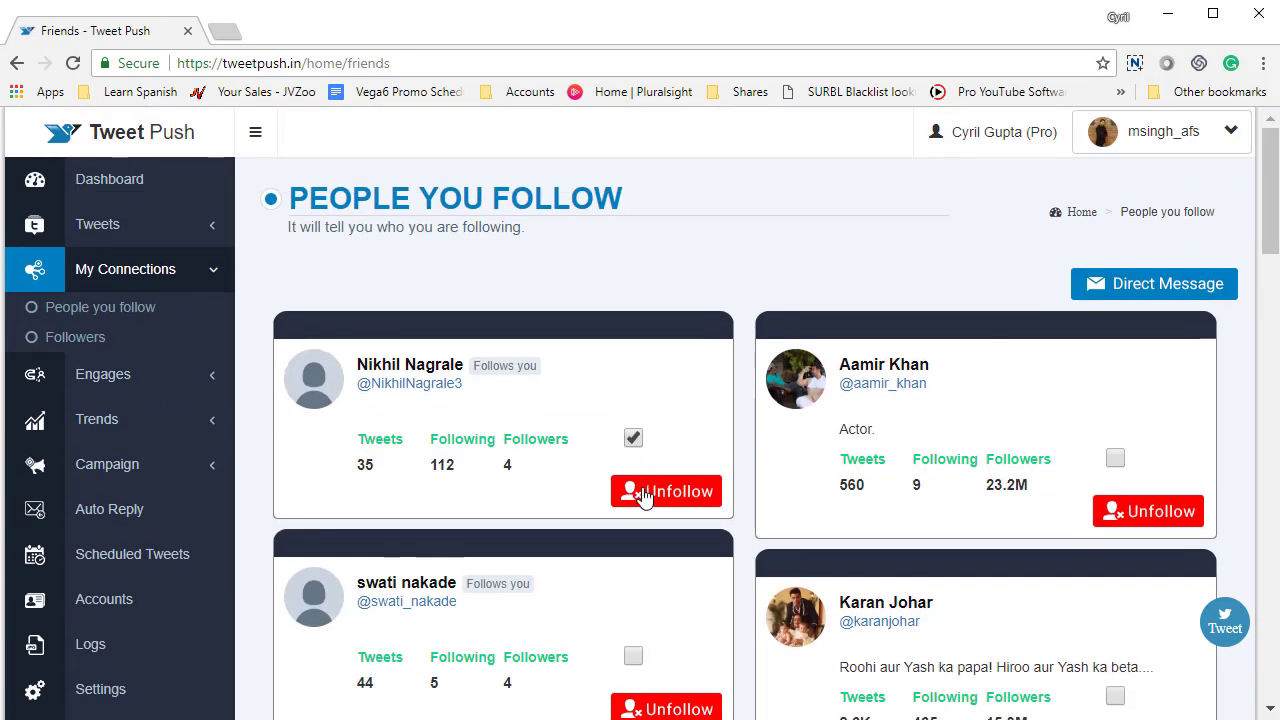
# Step: Select the Aamir Khan account, then use Unfollow on the first listed account and deselect that first account
pyautogui.click(1115, 458)
pyautogui.click(651, 492)
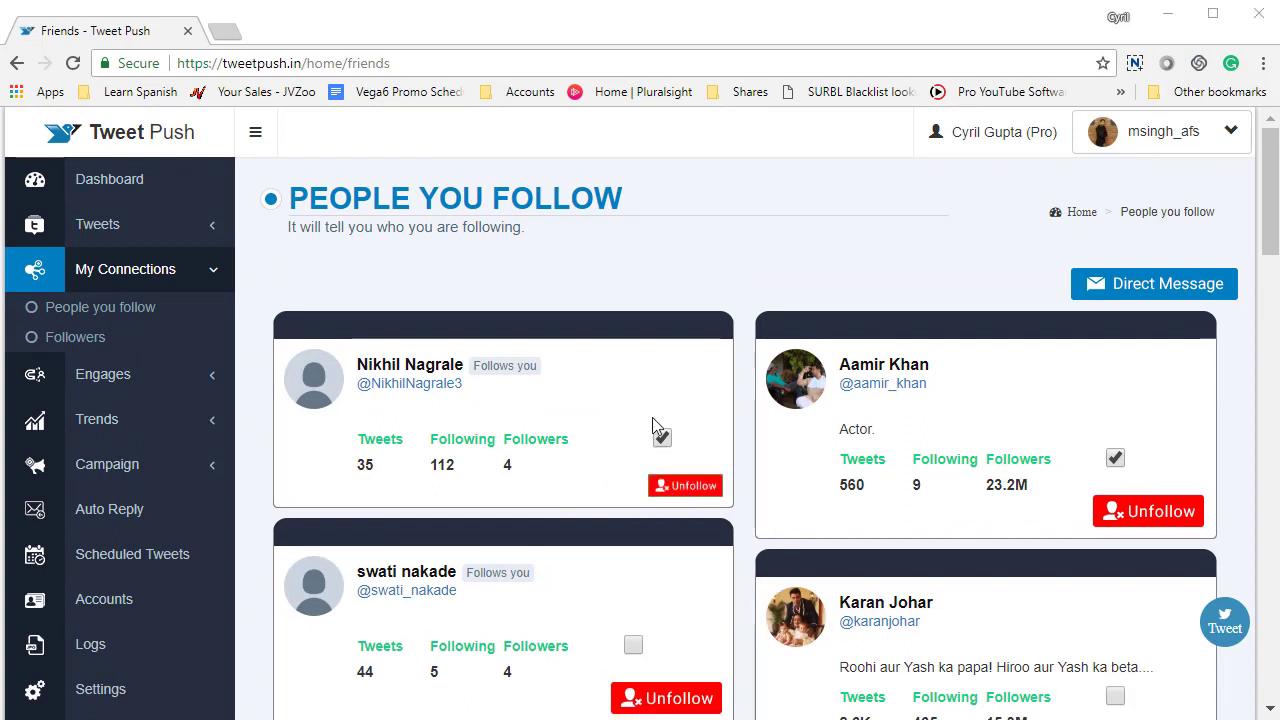
pyautogui.click(663, 438)
# Step: Add the followed account with 44 tweets and the Karan Johar account to the selection
pyautogui.scroll(-2, 632, 503)
pyautogui.click(633, 446)
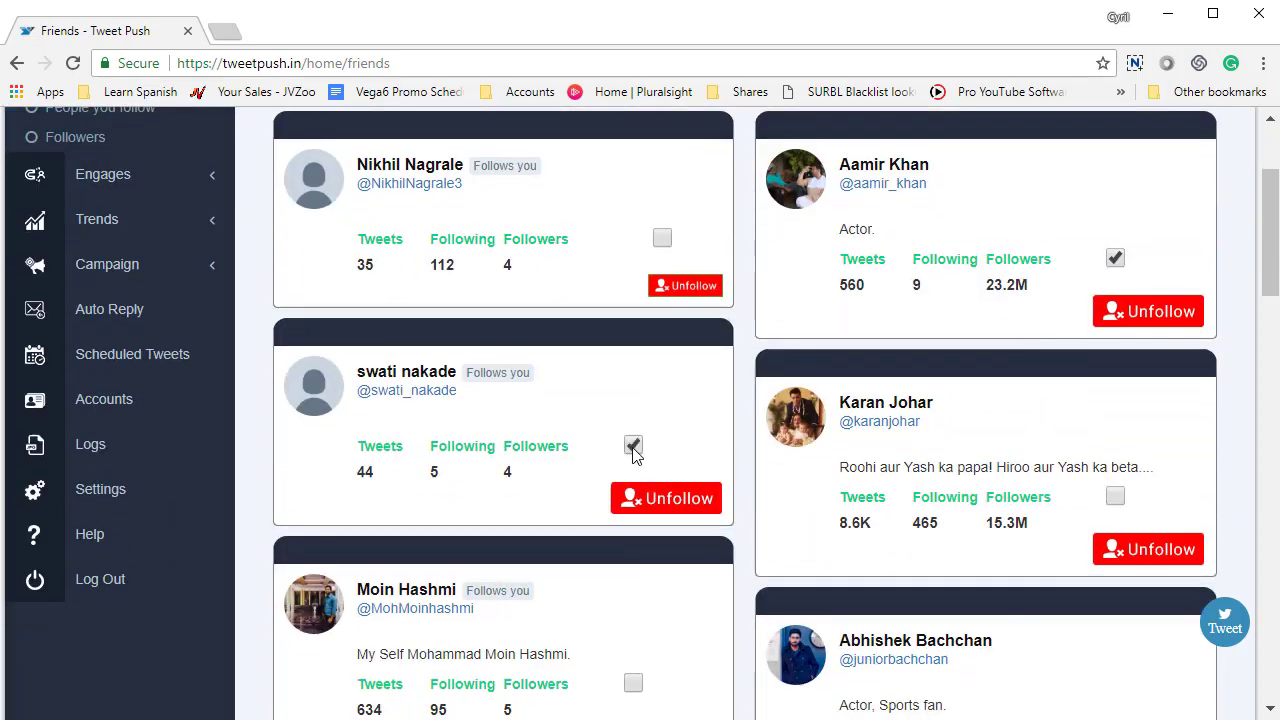
pyautogui.click(1115, 498)
pyautogui.scroll(2, 1158, 535)
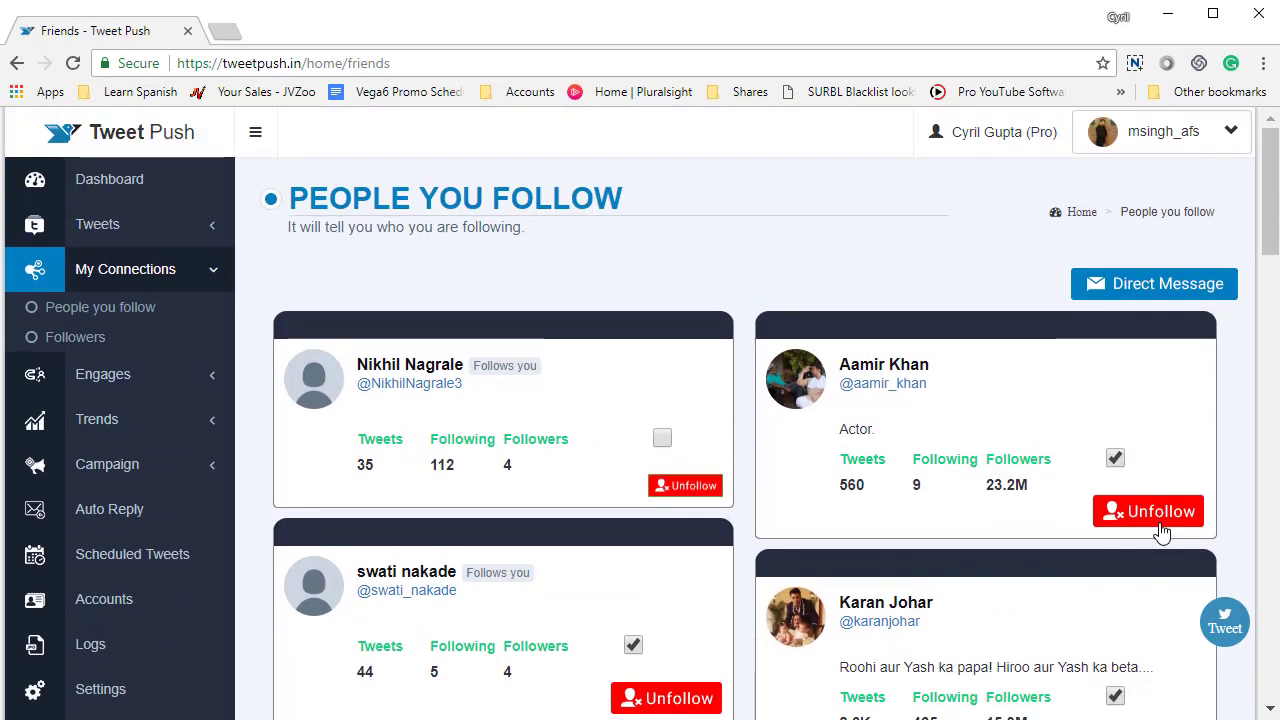
pyautogui.click(1197, 283)
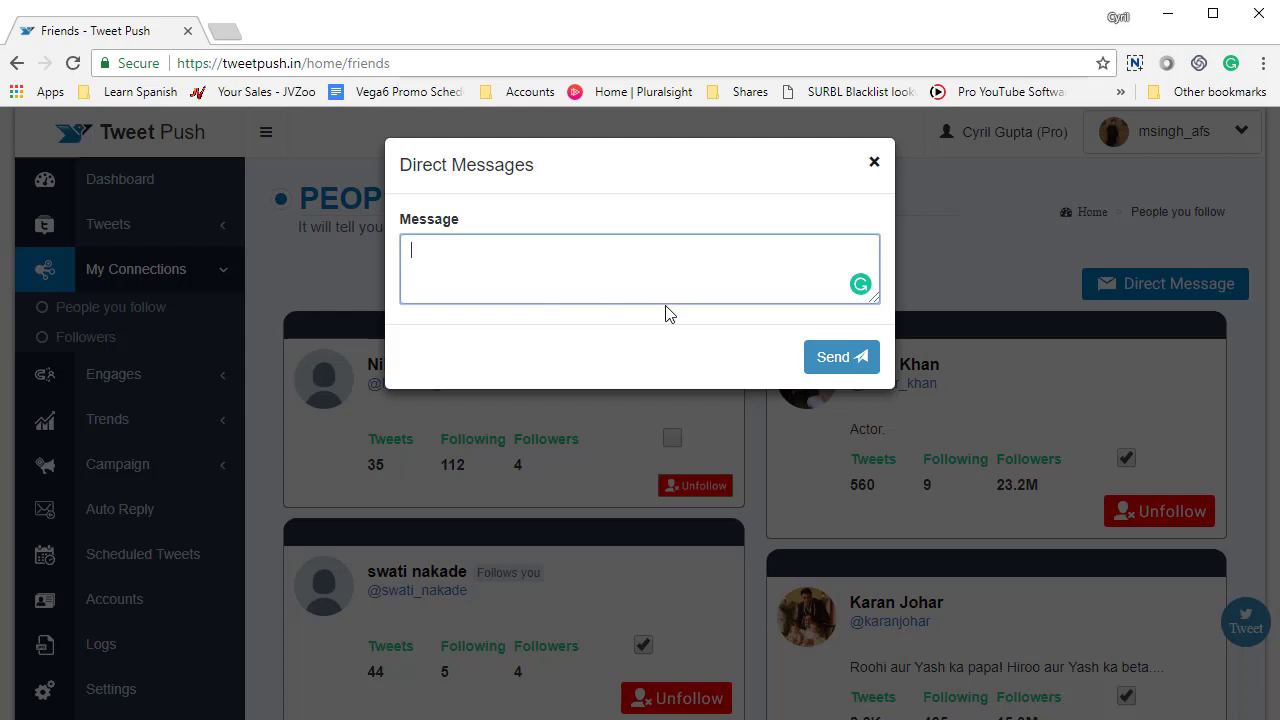
pyautogui.write('Hi, take a look at our new product that we launched today - http://myproductsite.com')
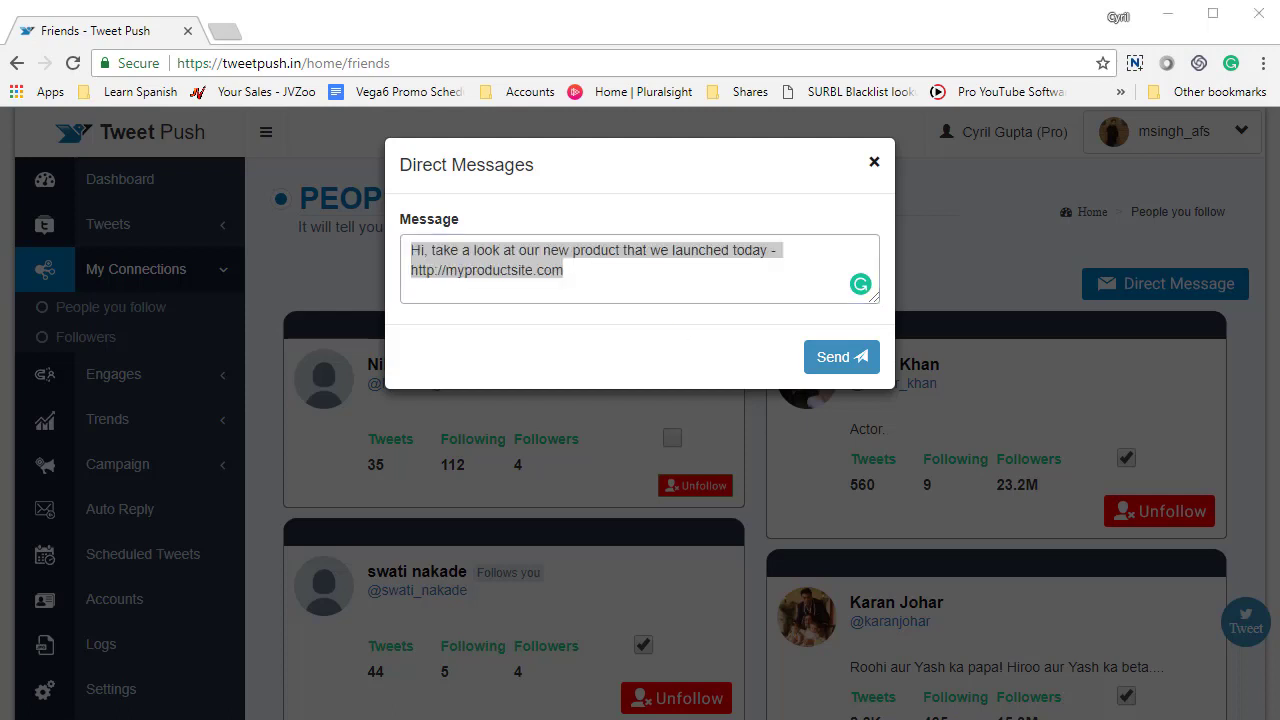
pyautogui.moveTo(634, 251); pyautogui.dragTo(400, 244)
pyautogui.doubleClick(416, 250)
pyautogui.keyDown('shift'); pyautogui.click(580, 261); pyautogui.keyUp('shift')
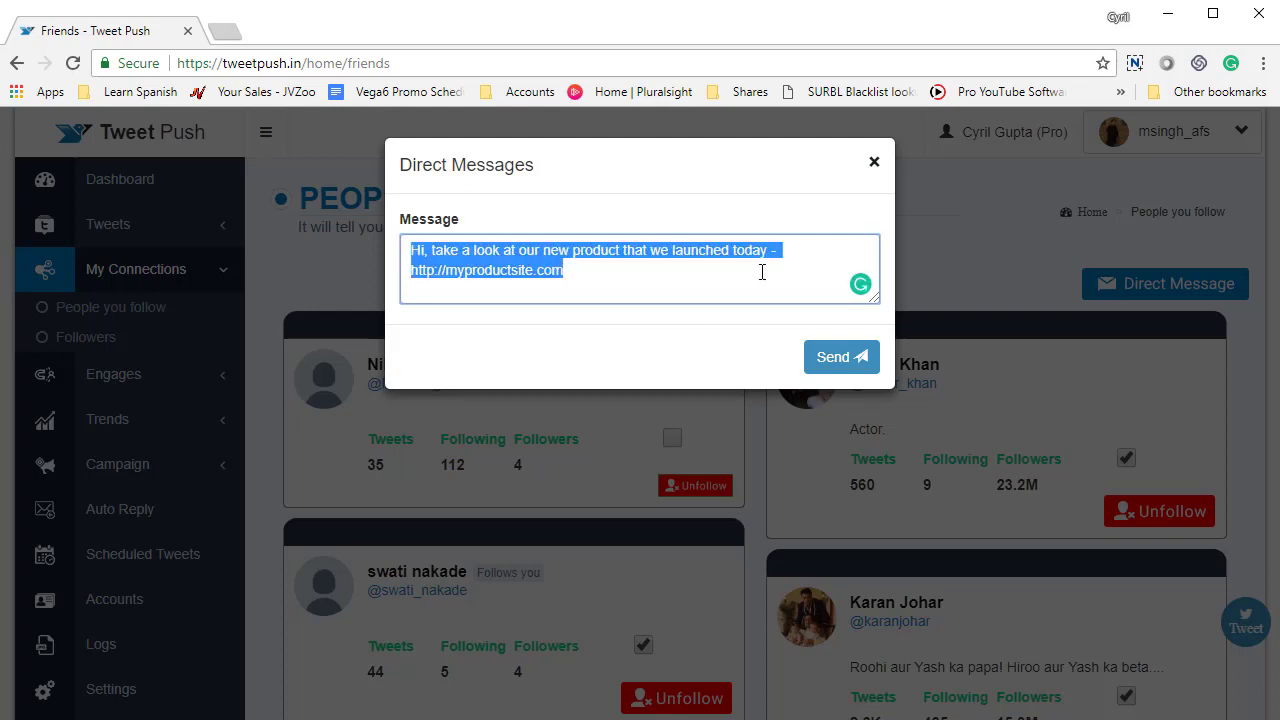
pyautogui.click(843, 358)
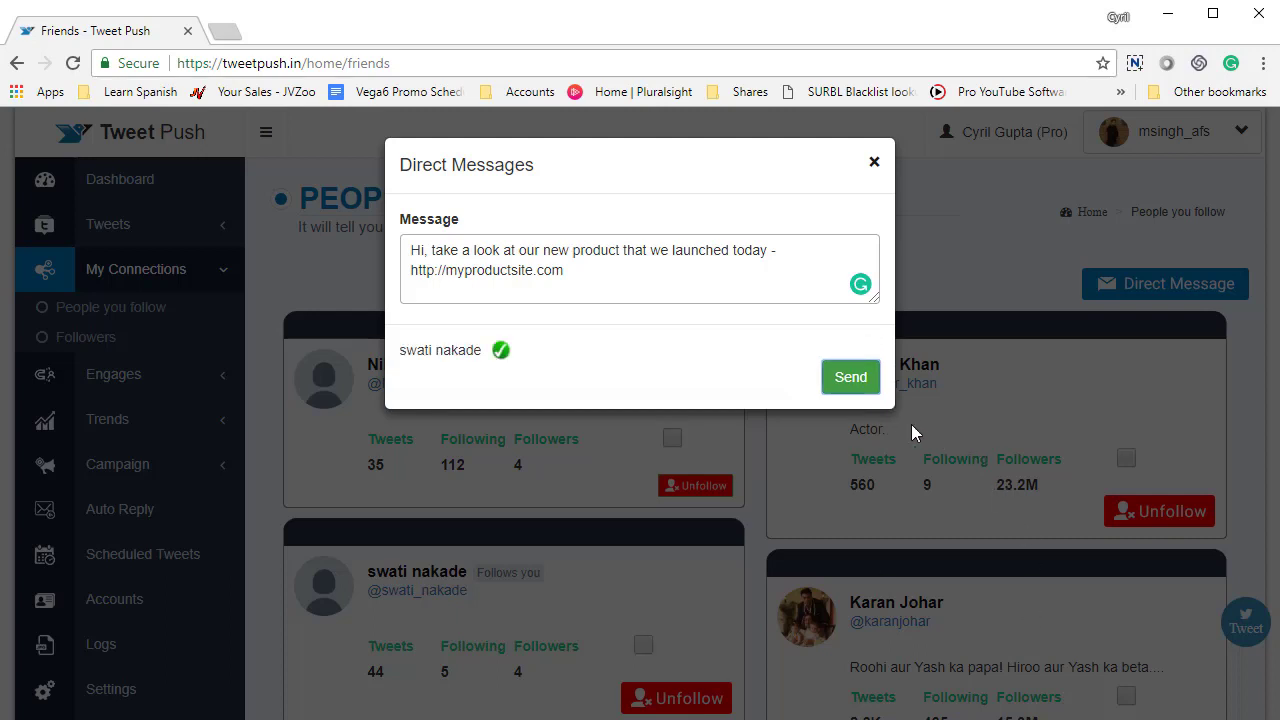
pyautogui.click(874, 162)
# Step: Open the Followers list and examine the profile details of the follower with 634 tweets
pyautogui.click(90, 337)
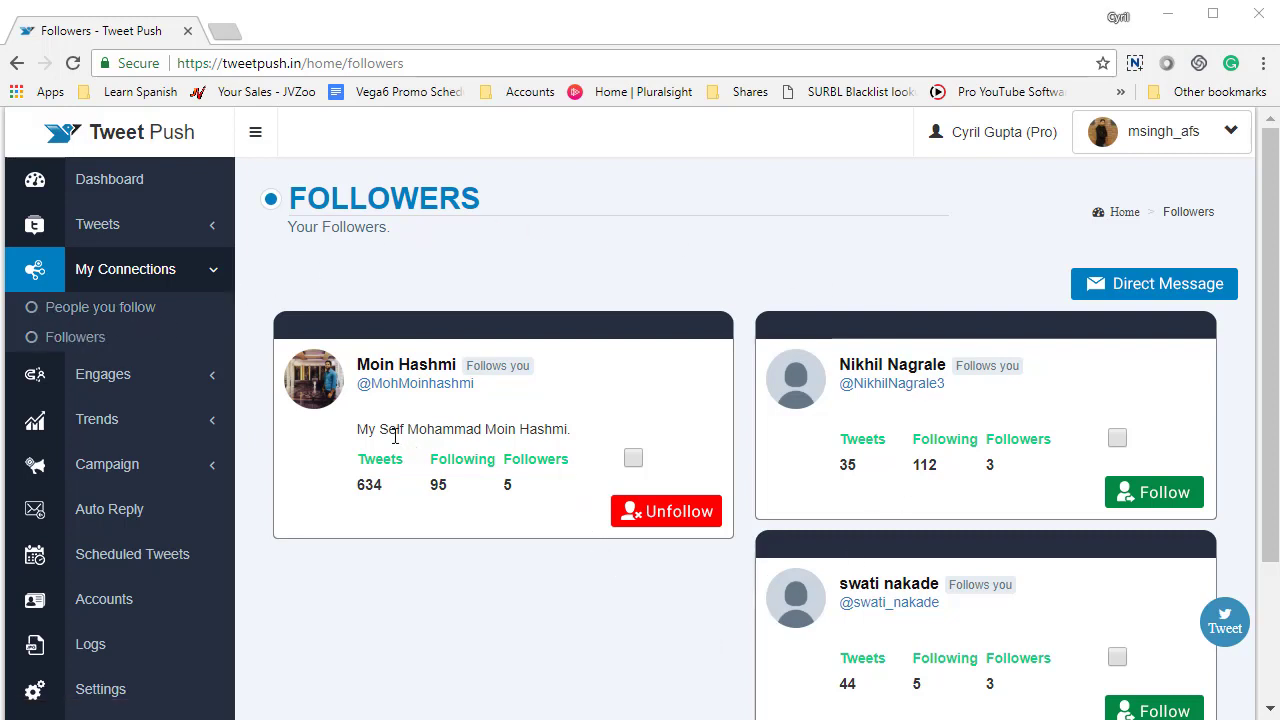
pyautogui.moveTo(388, 429); pyautogui.dragTo(538, 430)
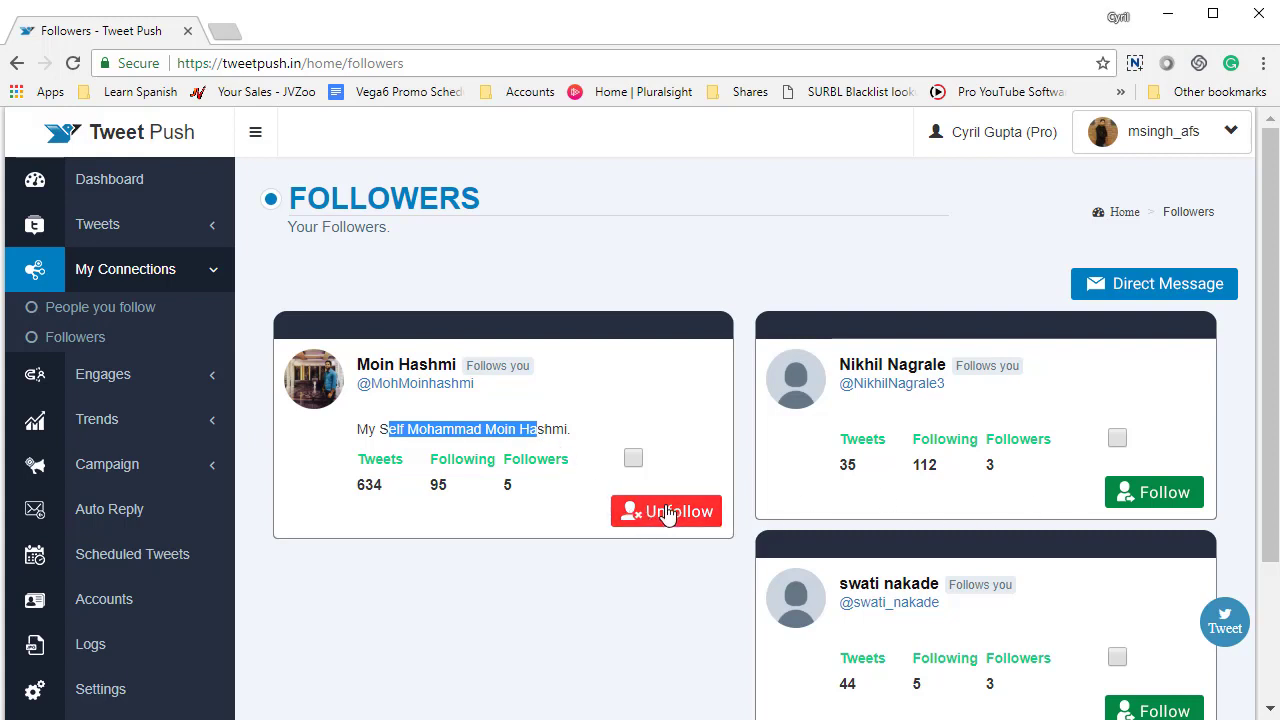
pyautogui.click(448, 425)
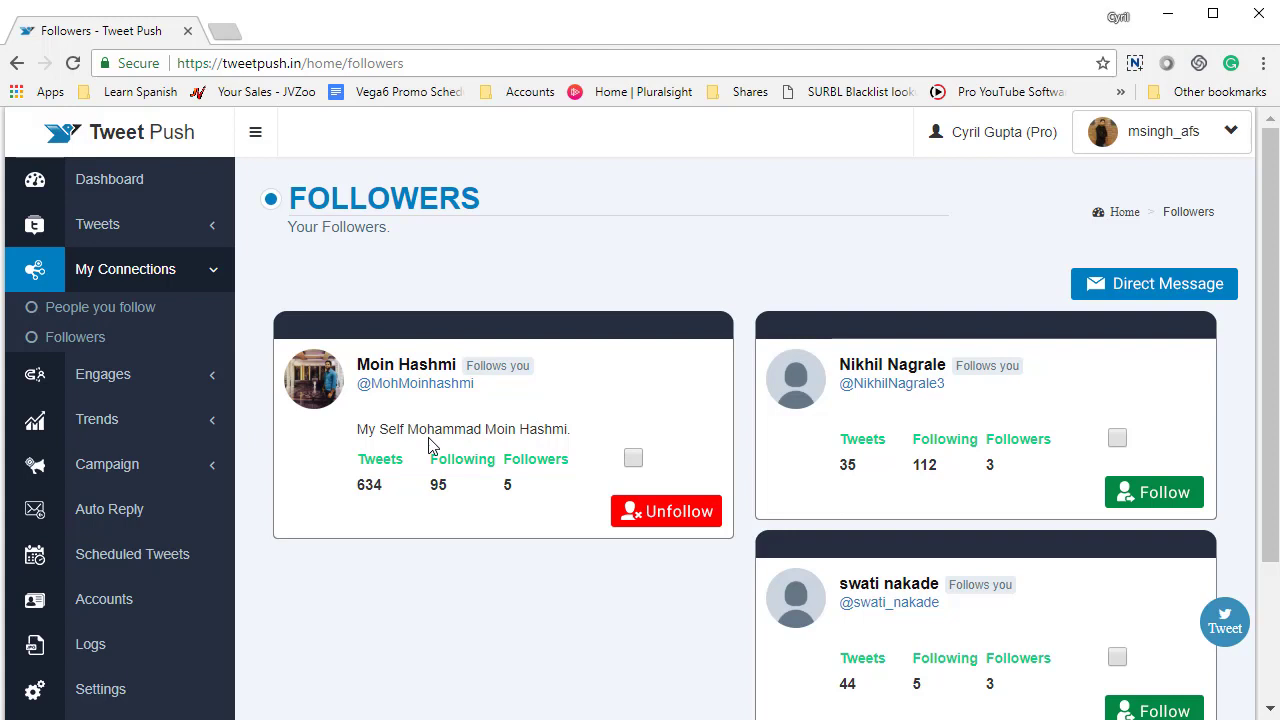
pyautogui.moveTo(430, 445); pyautogui.dragTo(481, 439)
pyautogui.click(481, 439)
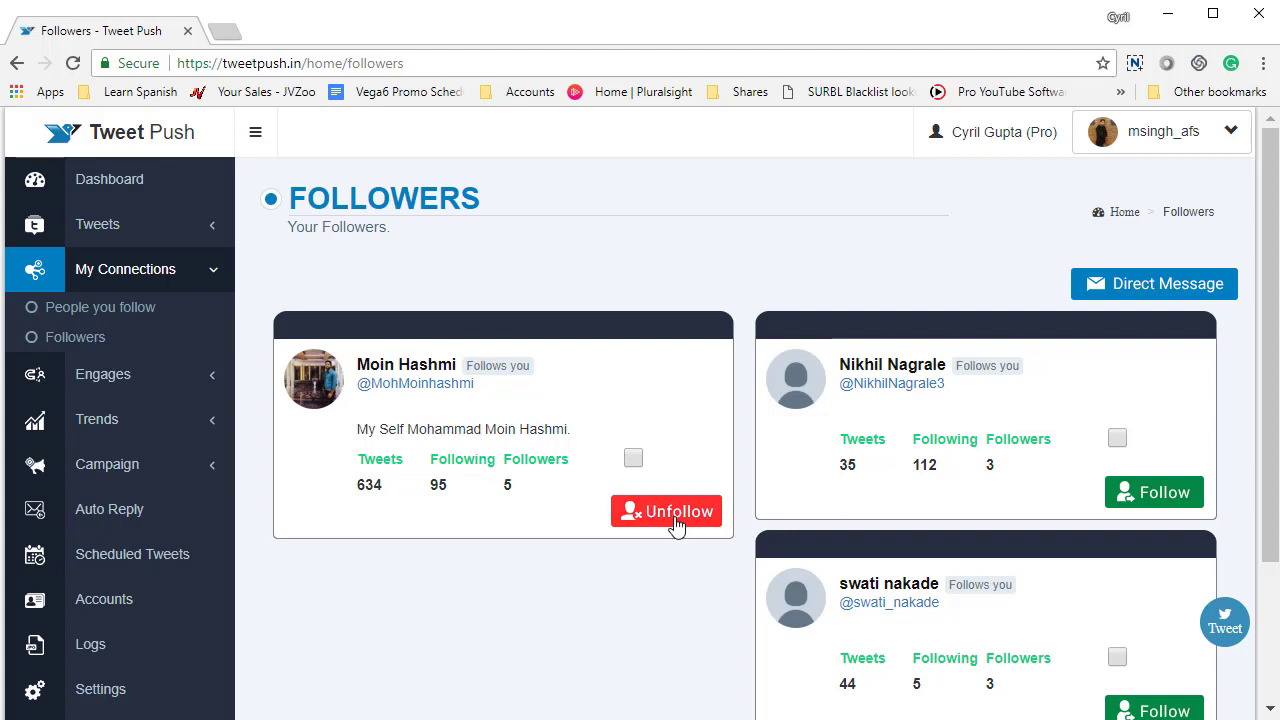
# Step: Follow back the follower with 35 tweets
pyautogui.scroll(-2, 1034, 423)
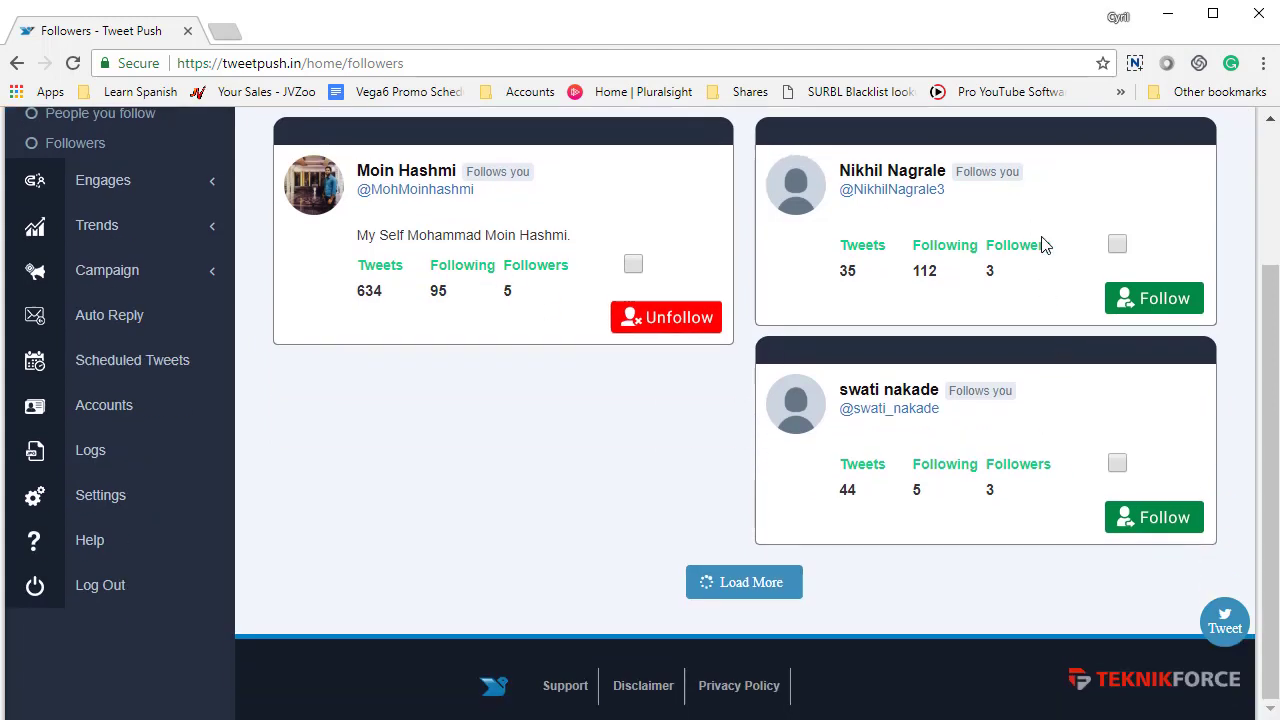
pyautogui.click(1153, 303)
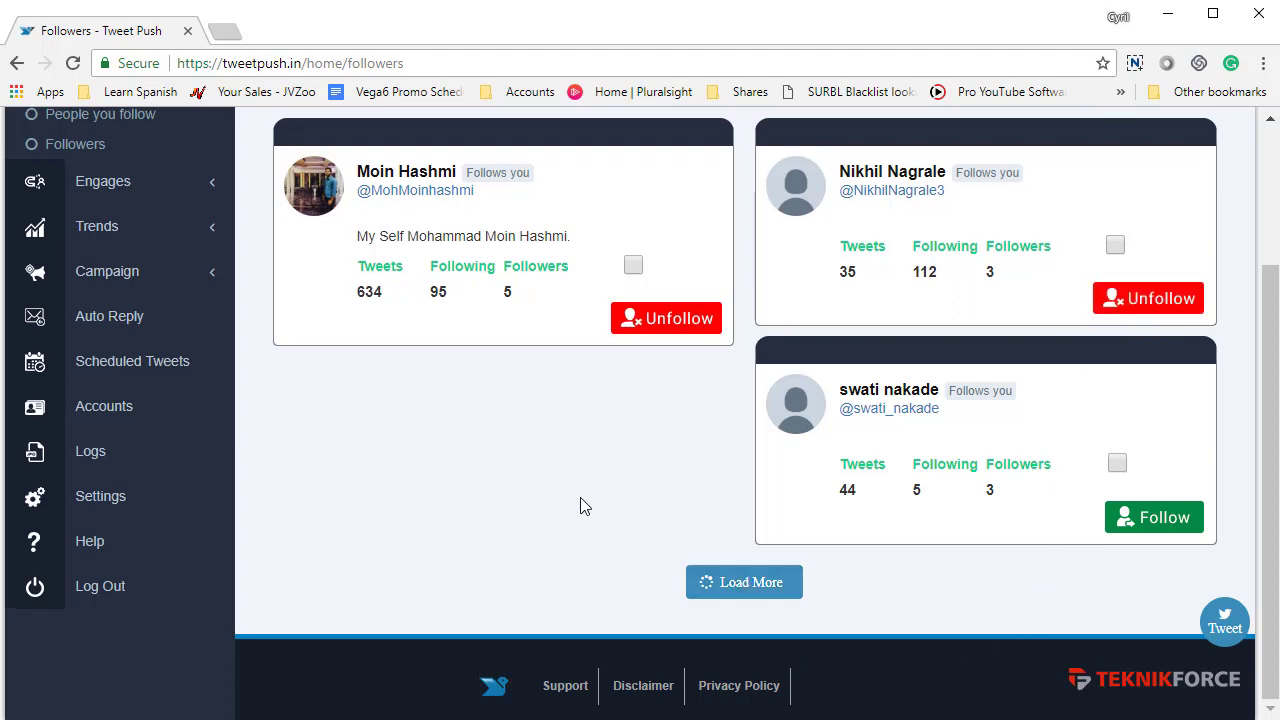
pyautogui.scroll(2, 510, 414)
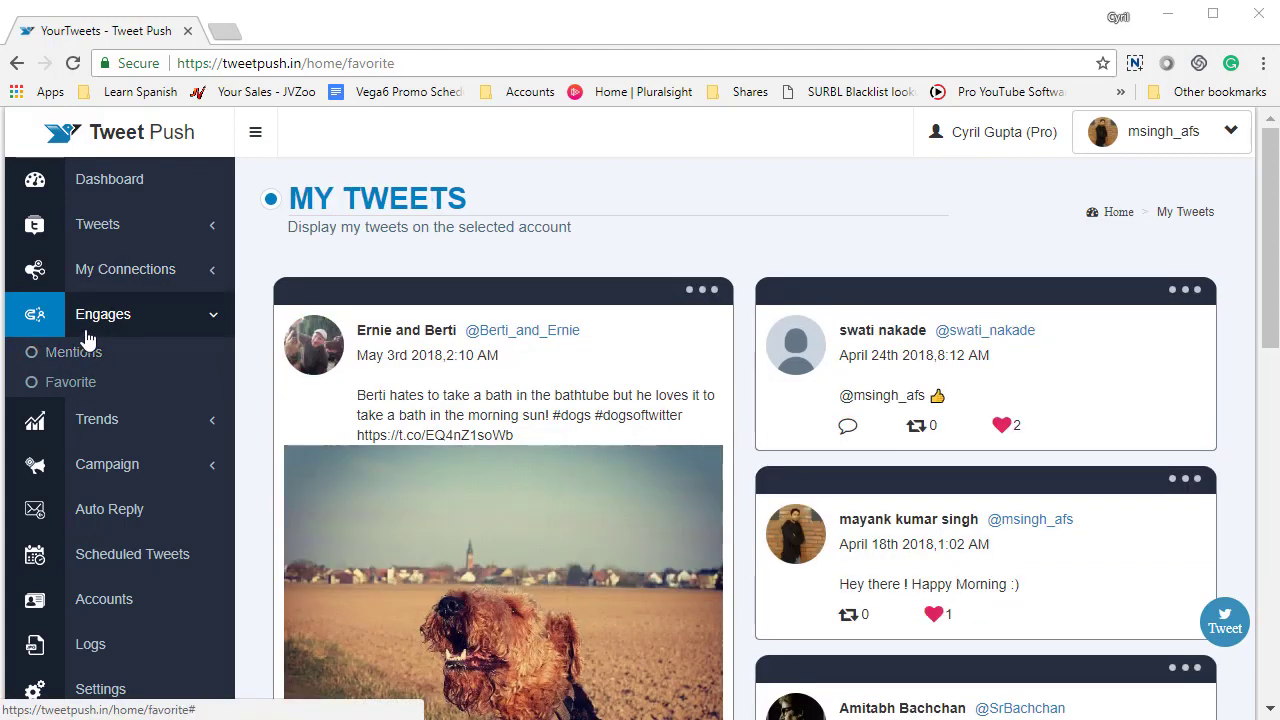
# Step: Open Mentions and examine the tweets that mention the account, including their reply, retweet and like options
pyautogui.click(86, 352)
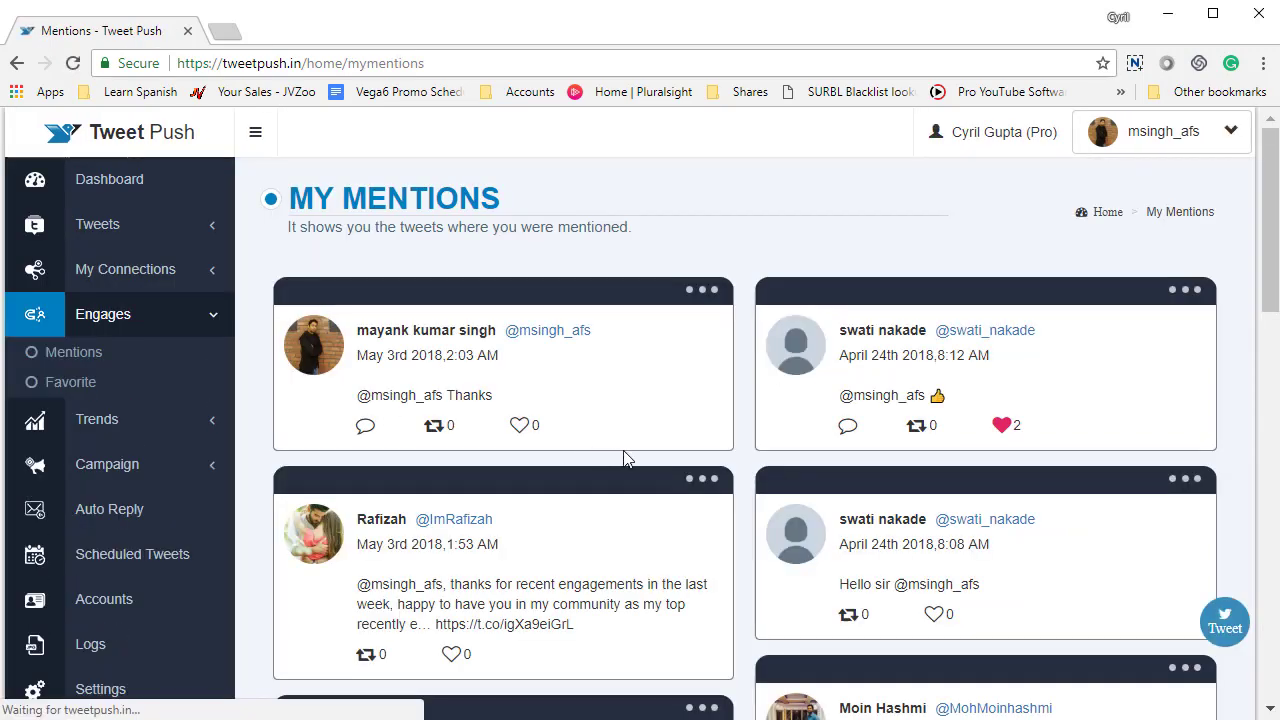
pyautogui.scroll(-4, 626, 457)
pyautogui.scroll(-1, 626, 459)
pyautogui.scroll(4, 624, 458)
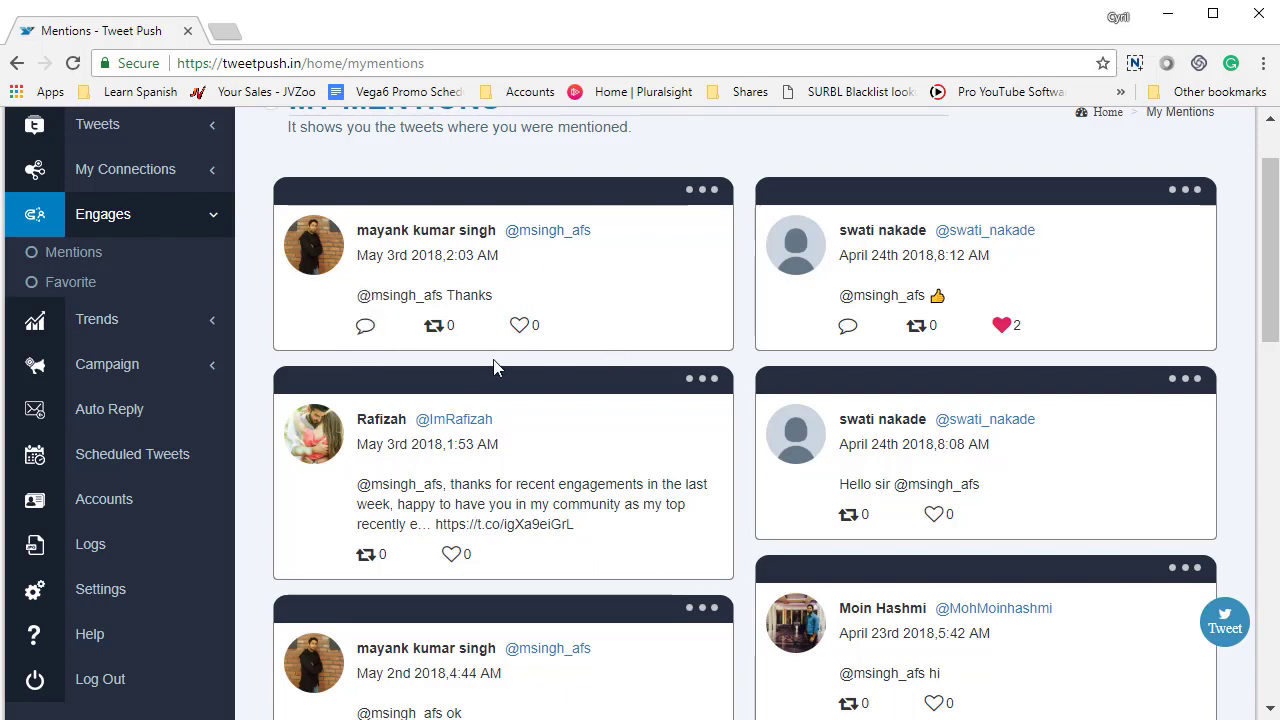
pyautogui.scroll(-3, 521, 374)
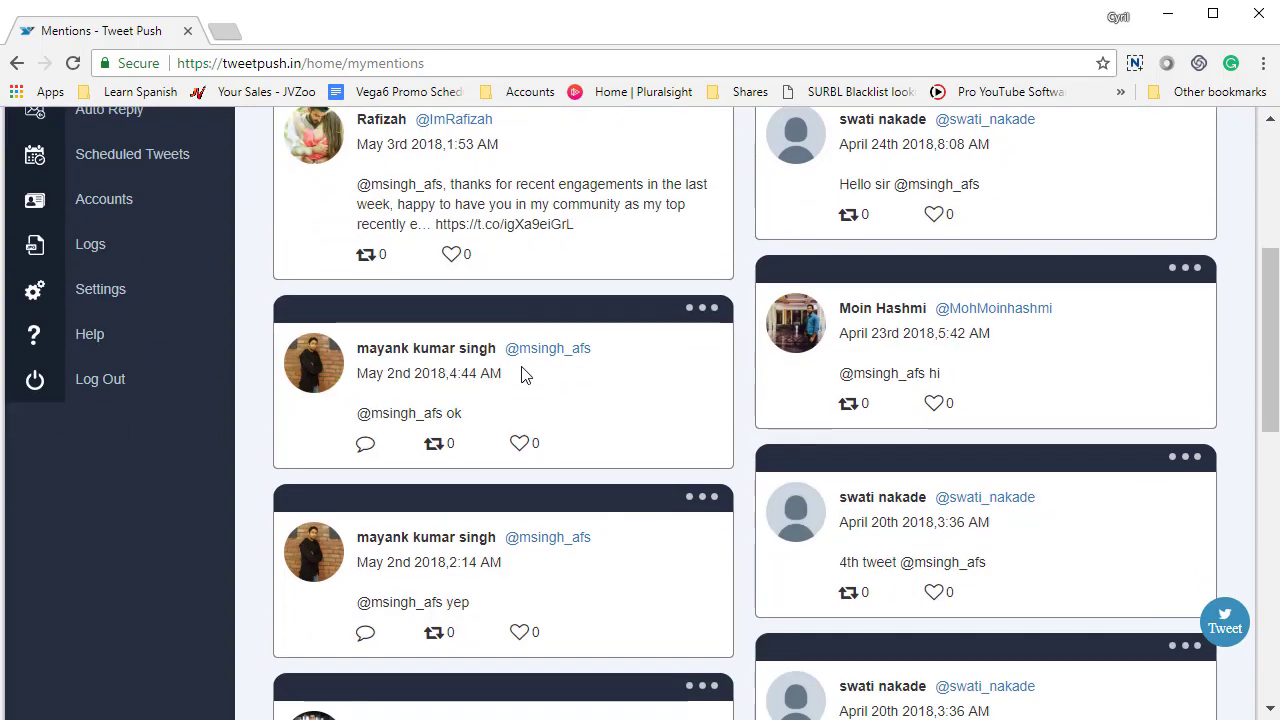
pyautogui.scroll(-3, 521, 374)
pyautogui.scroll(-5, 521, 374)
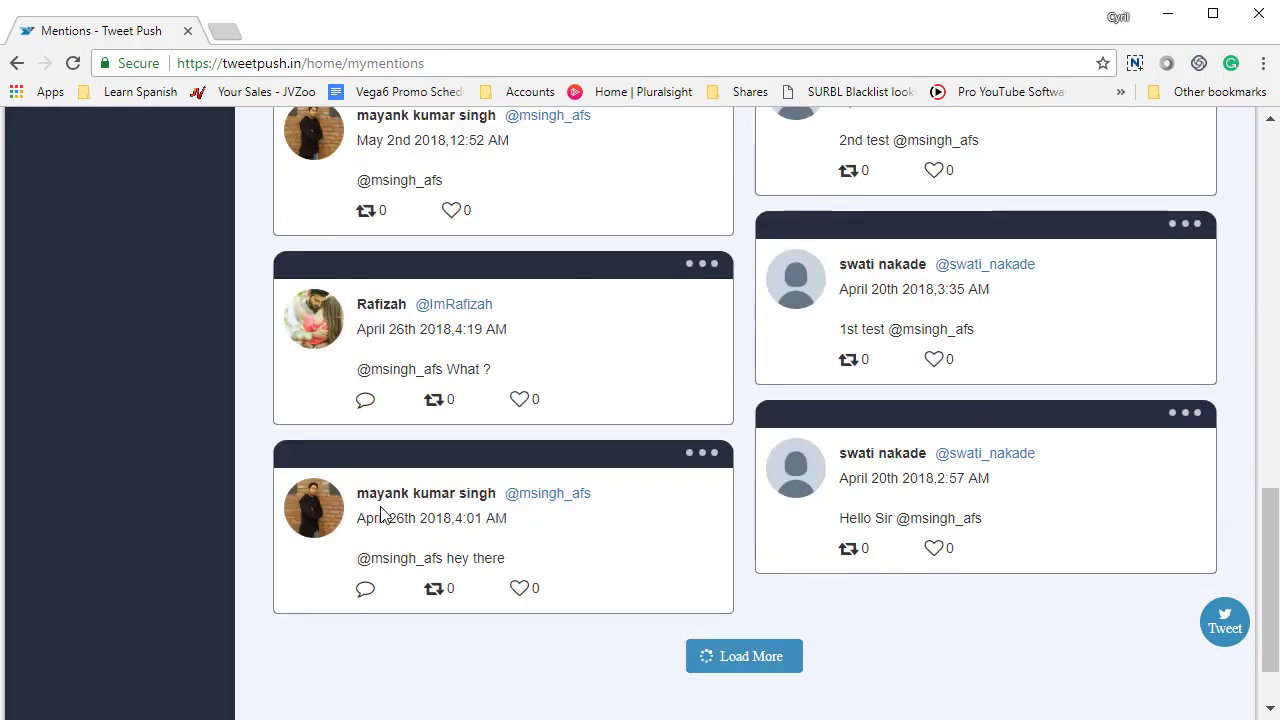
pyautogui.scroll(8, 380, 513)
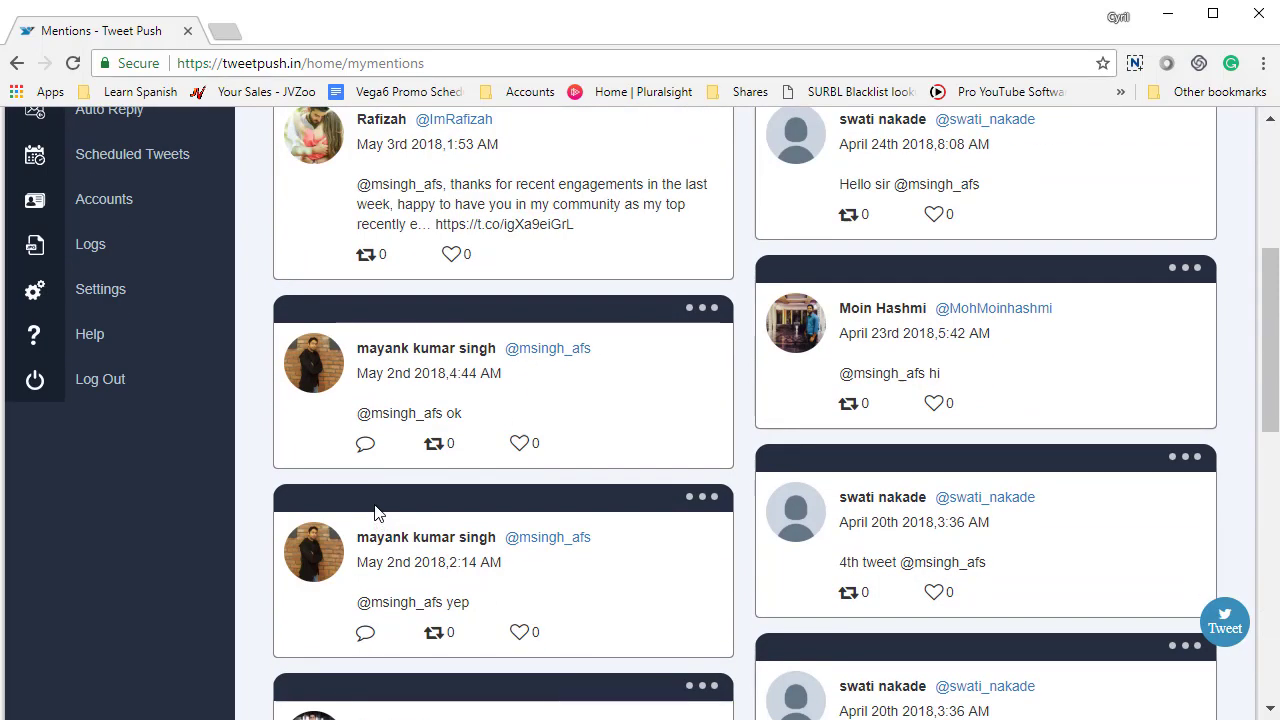
pyautogui.scroll(3, 375, 513)
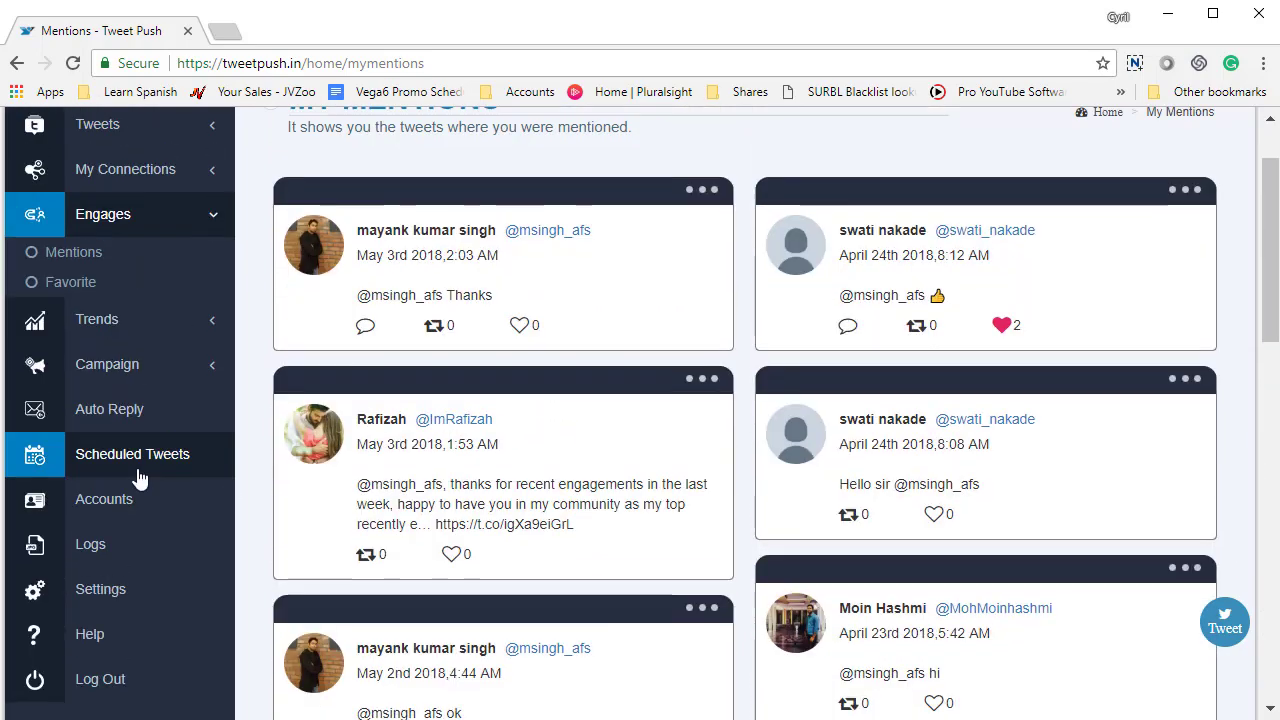
# Step: Open Favorite and look through the tweets the account has liked
pyautogui.click(140, 300)
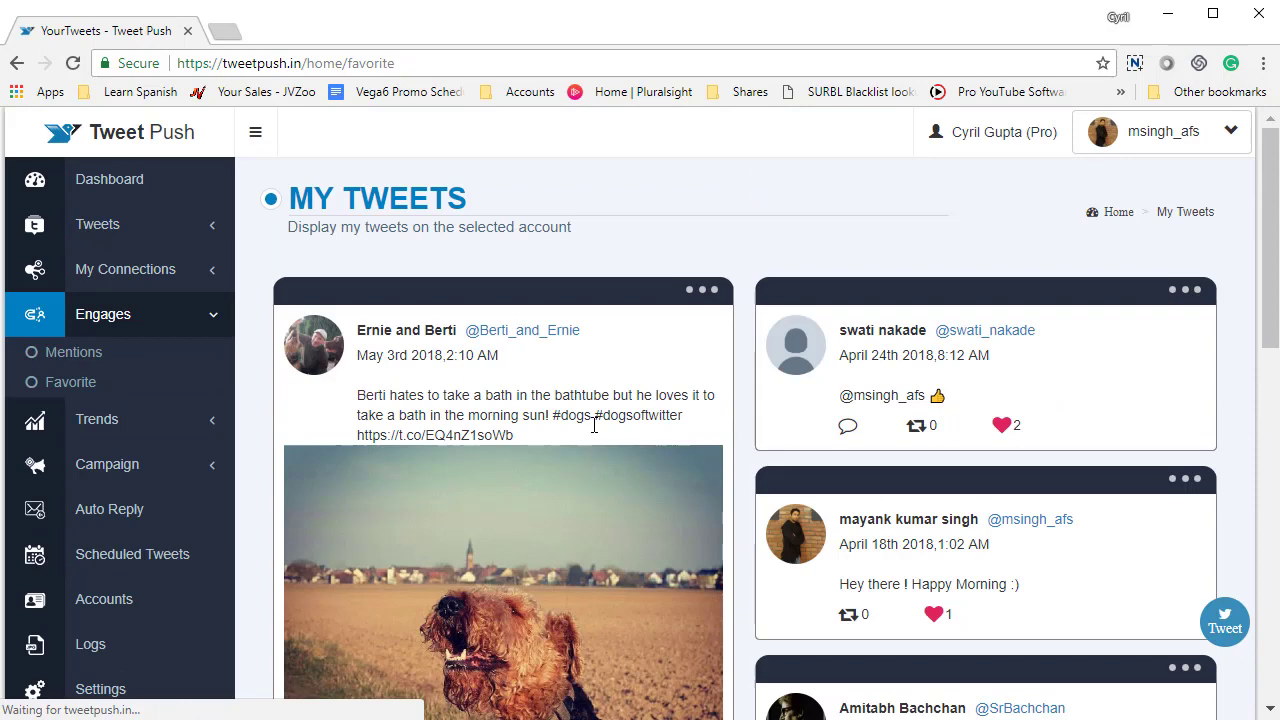
pyautogui.scroll(-5, 659, 449)
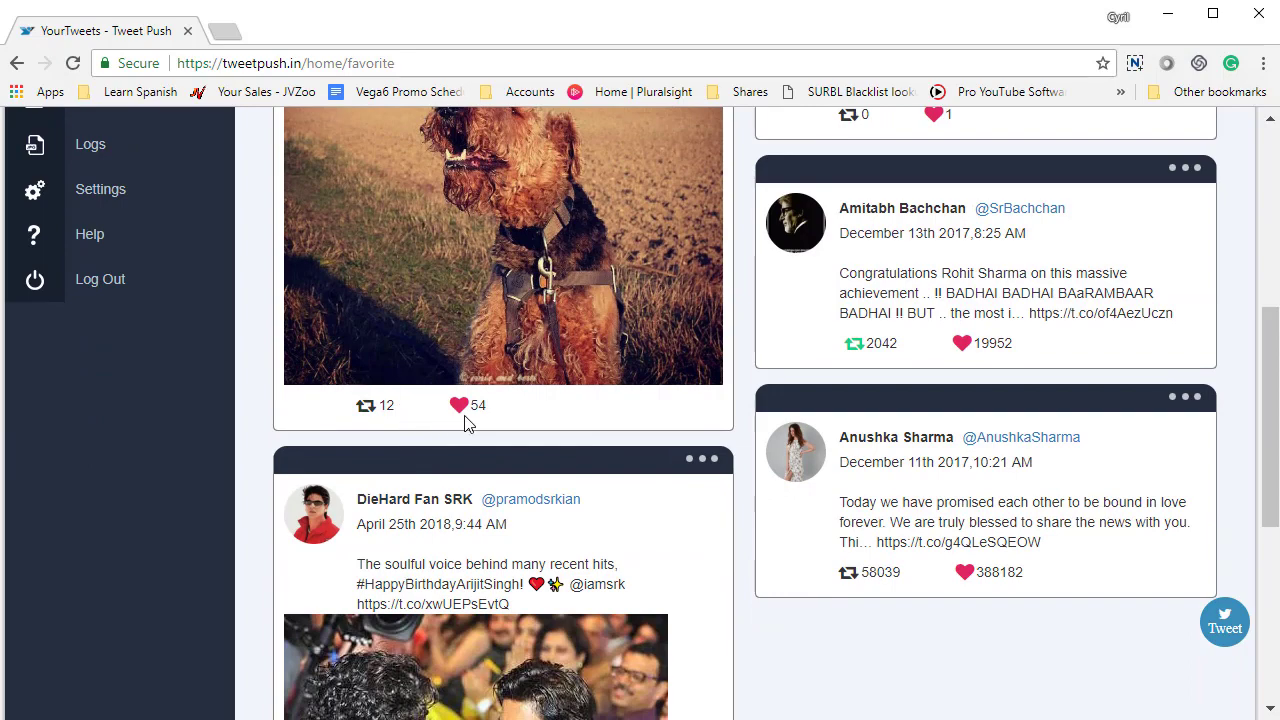
pyautogui.scroll(-5, 464, 422)
pyautogui.scroll(4, 464, 422)
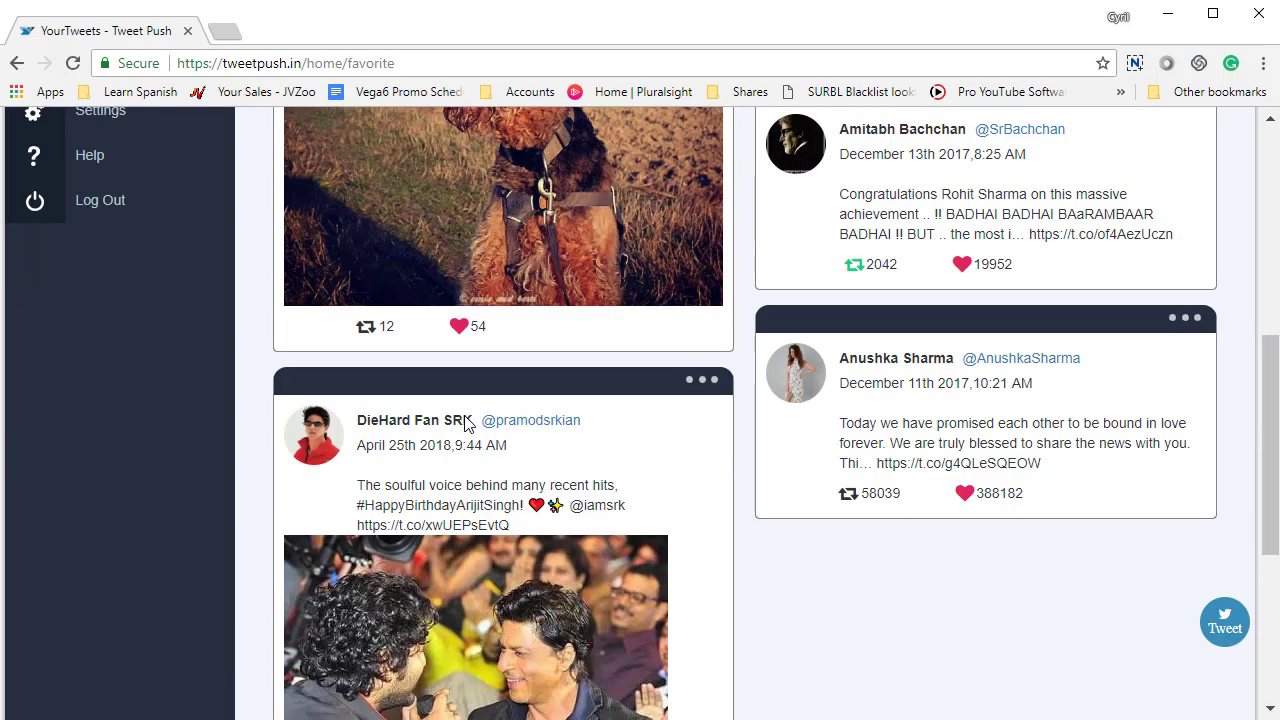
pyautogui.scroll(3, 464, 422)
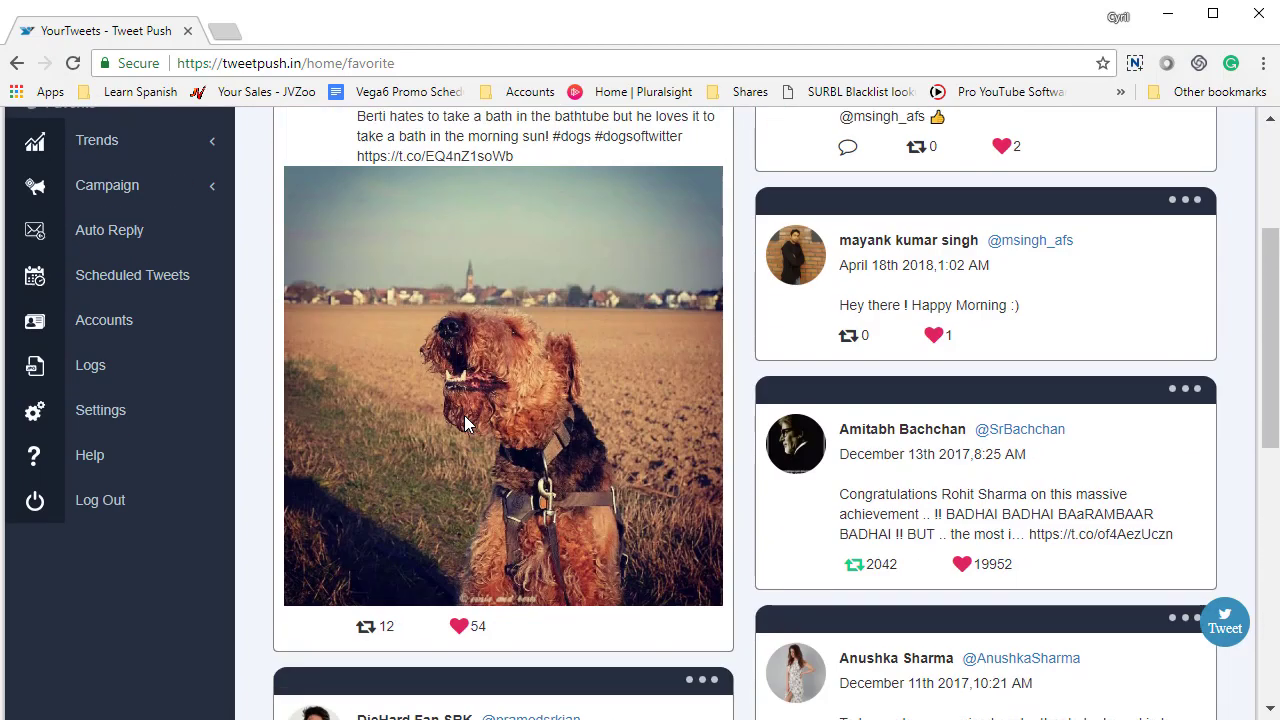
# Step: Open the trending tweets page and search for "dog" with the location set to Mumbai, Maharashtra, India
pyautogui.scroll(2, 464, 422)
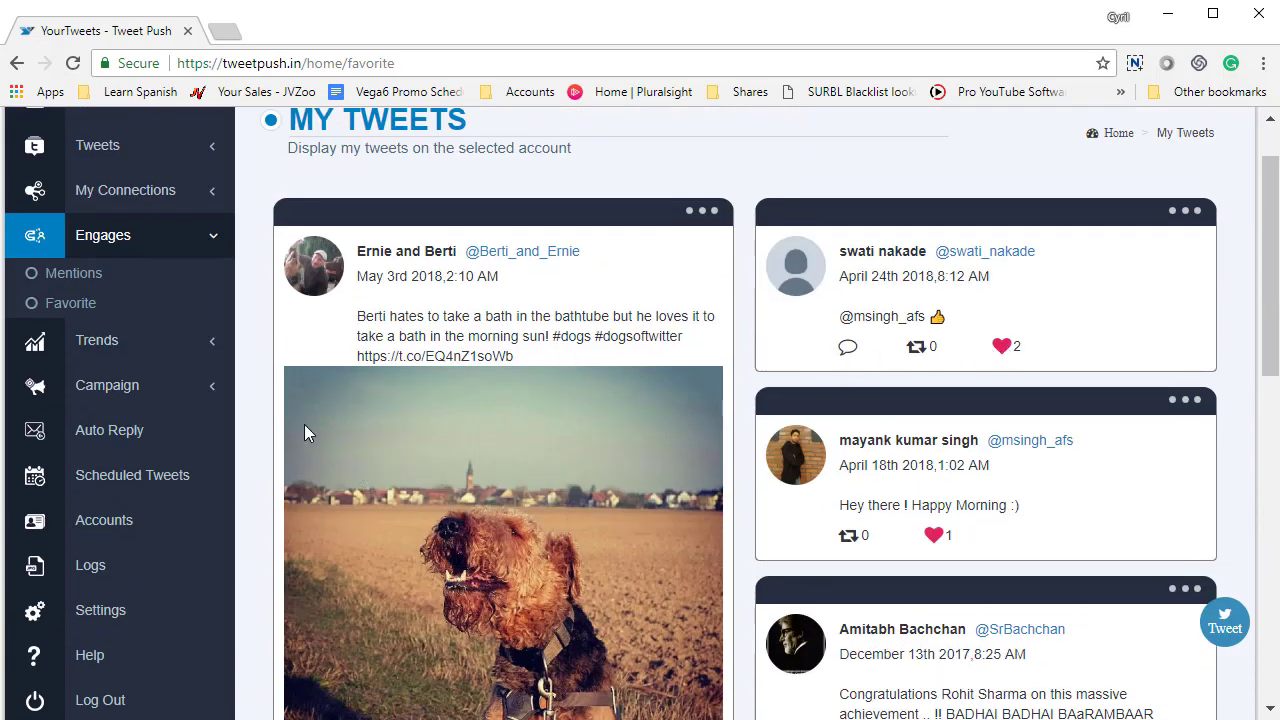
pyautogui.click(147, 352)
pyautogui.click(128, 326)
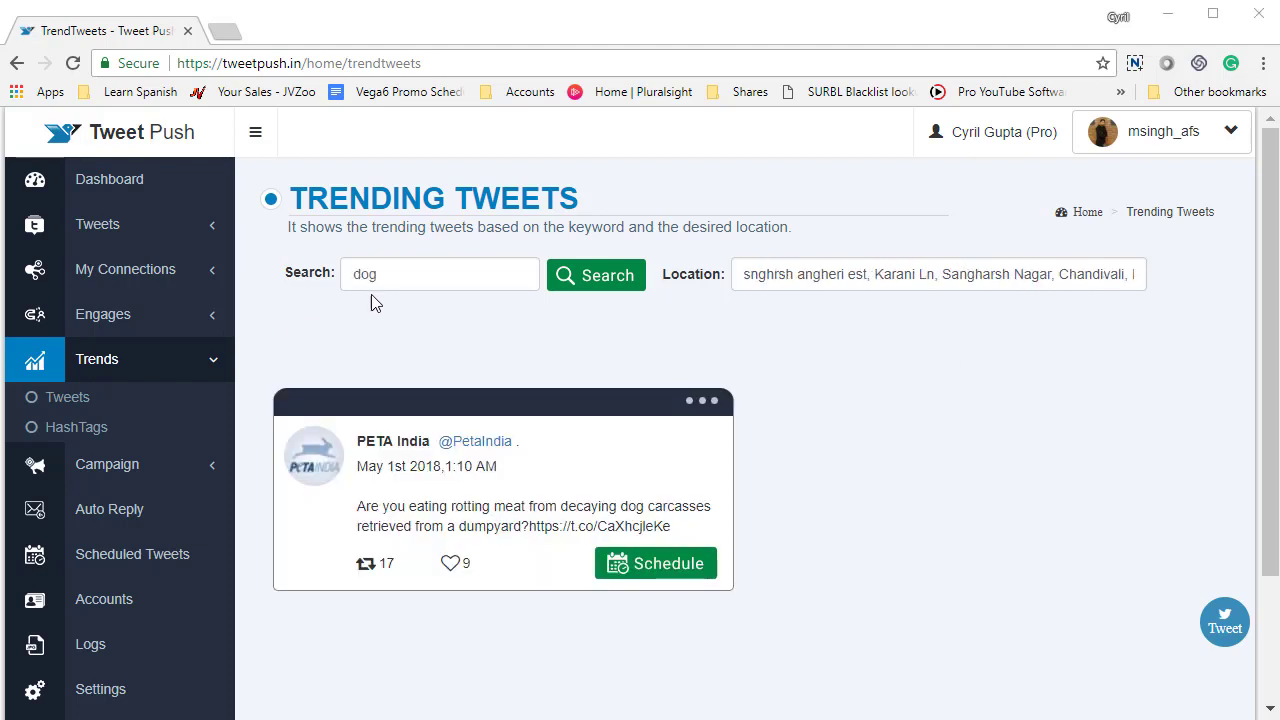
pyautogui.moveTo(378, 276); pyautogui.dragTo(320, 280)
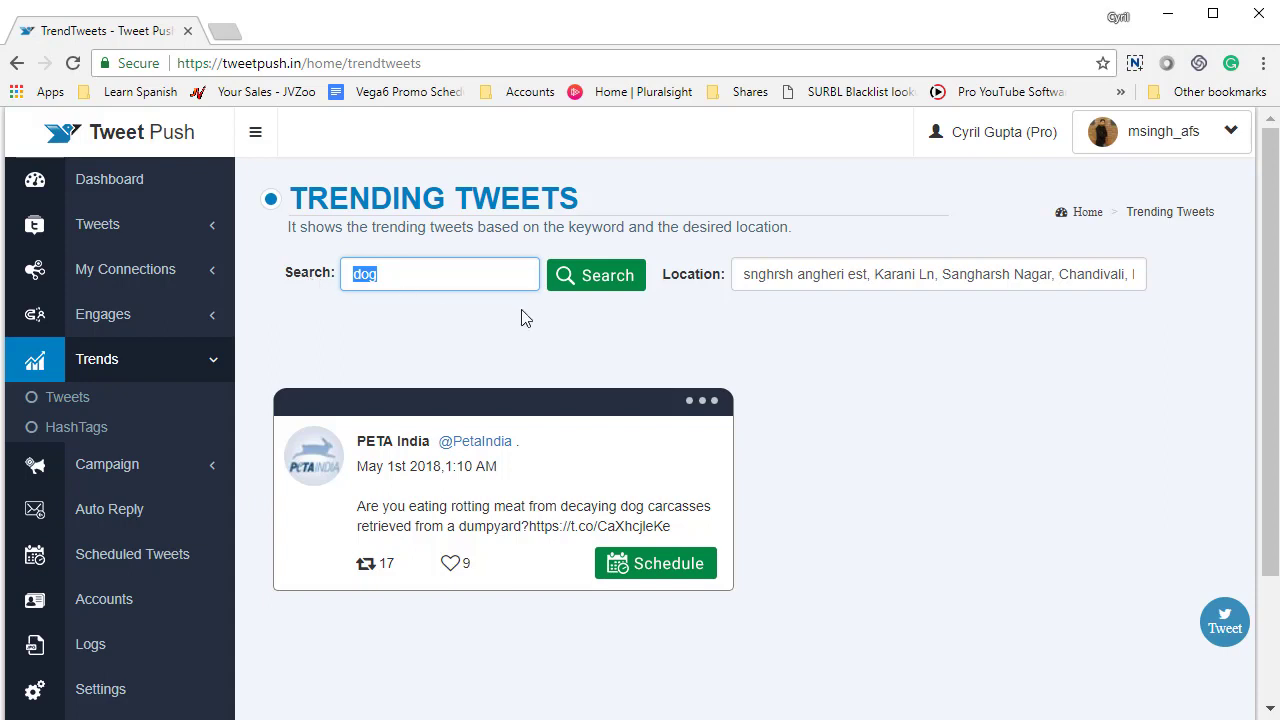
pyautogui.moveTo(899, 274); pyautogui.dragTo(1264, 285)
pyautogui.press('Delete')
pyautogui.hotkey('shift', 'Home')
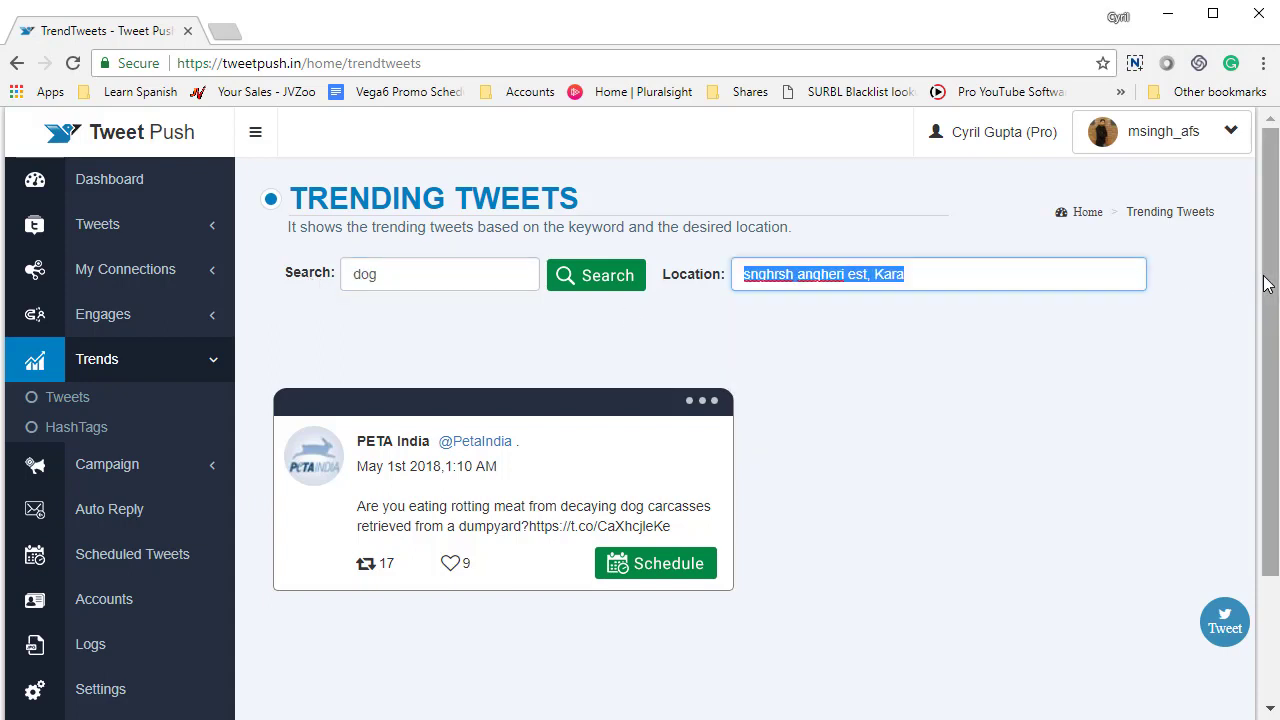
pyautogui.write('mumbai')
pyautogui.click(863, 306)
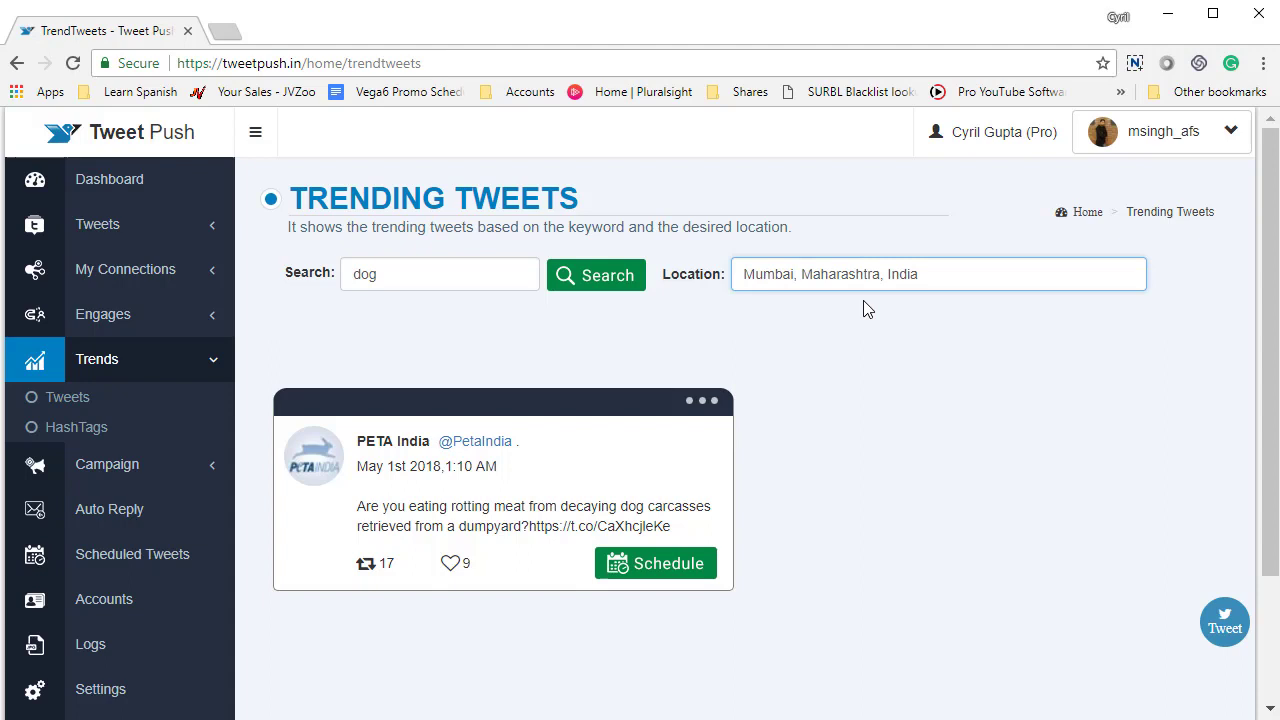
pyautogui.click(594, 275)
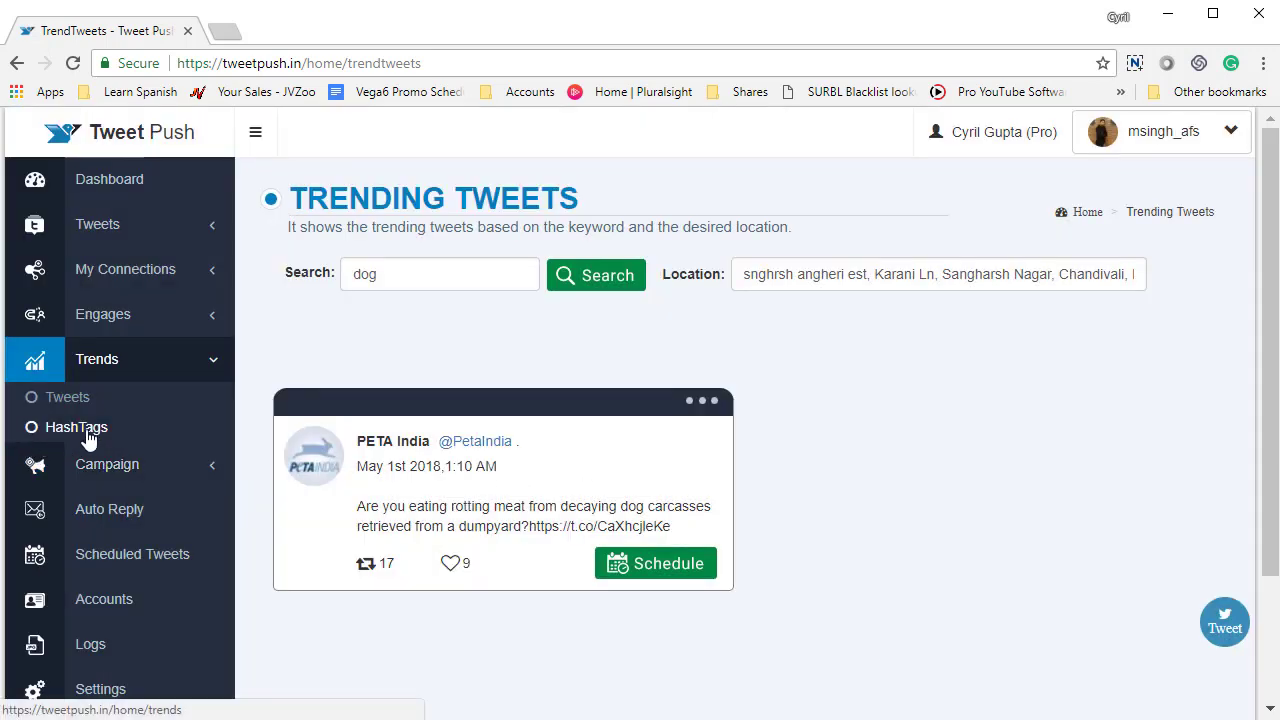
# Step: Open the trending hashtags page, search the location New York, NY, USA, and look through the resulting hashtags
pyautogui.click(87, 432)
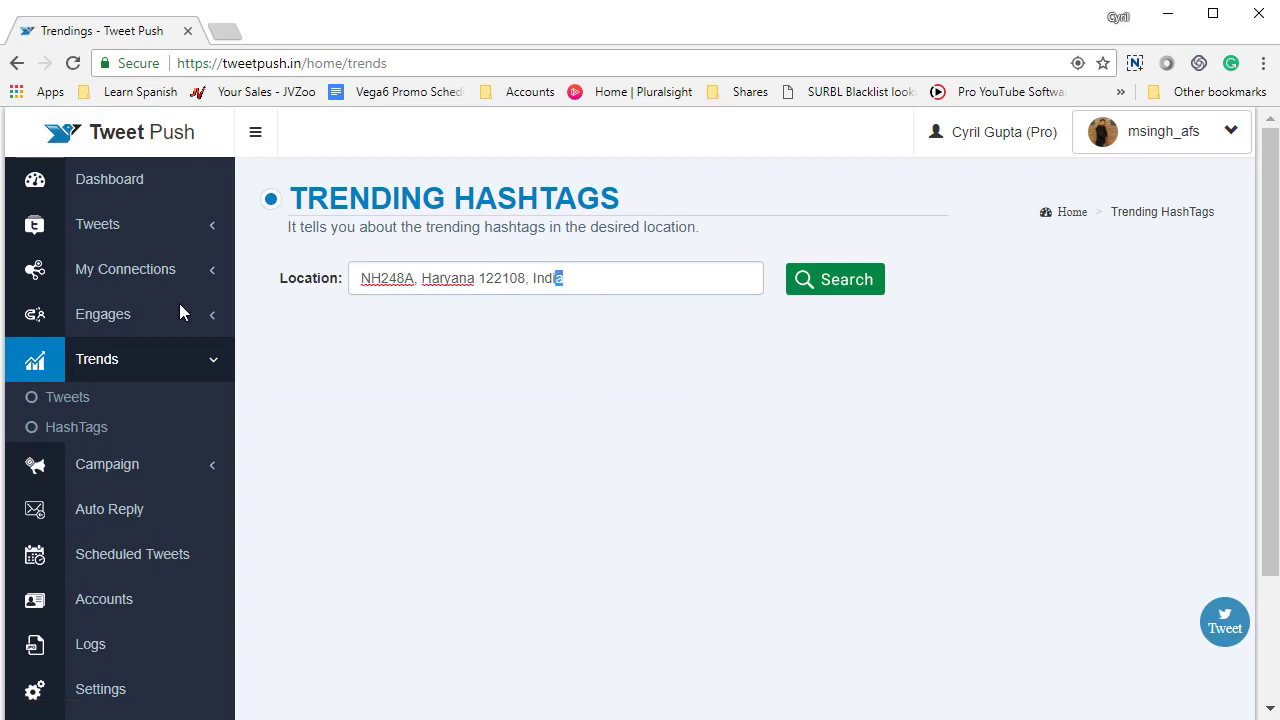
pyautogui.hotkey('shift', 'Home')
pyautogui.write('new y')
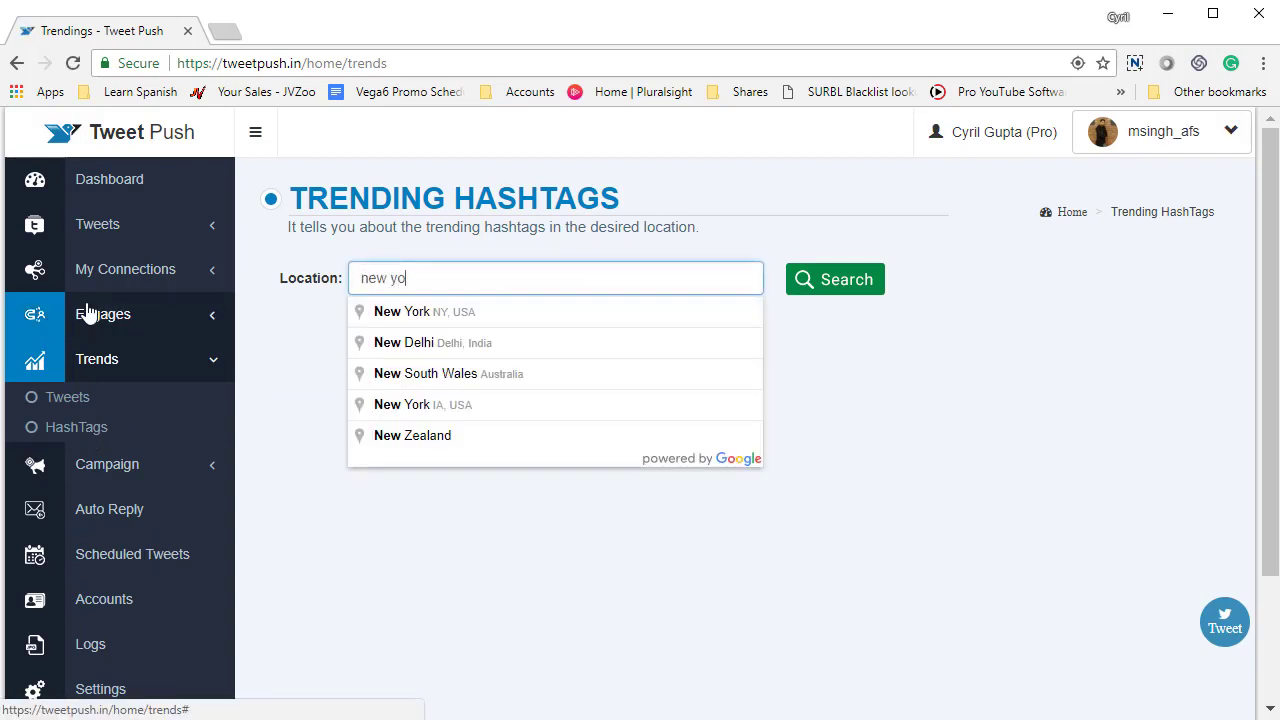
pyautogui.click(368, 318)
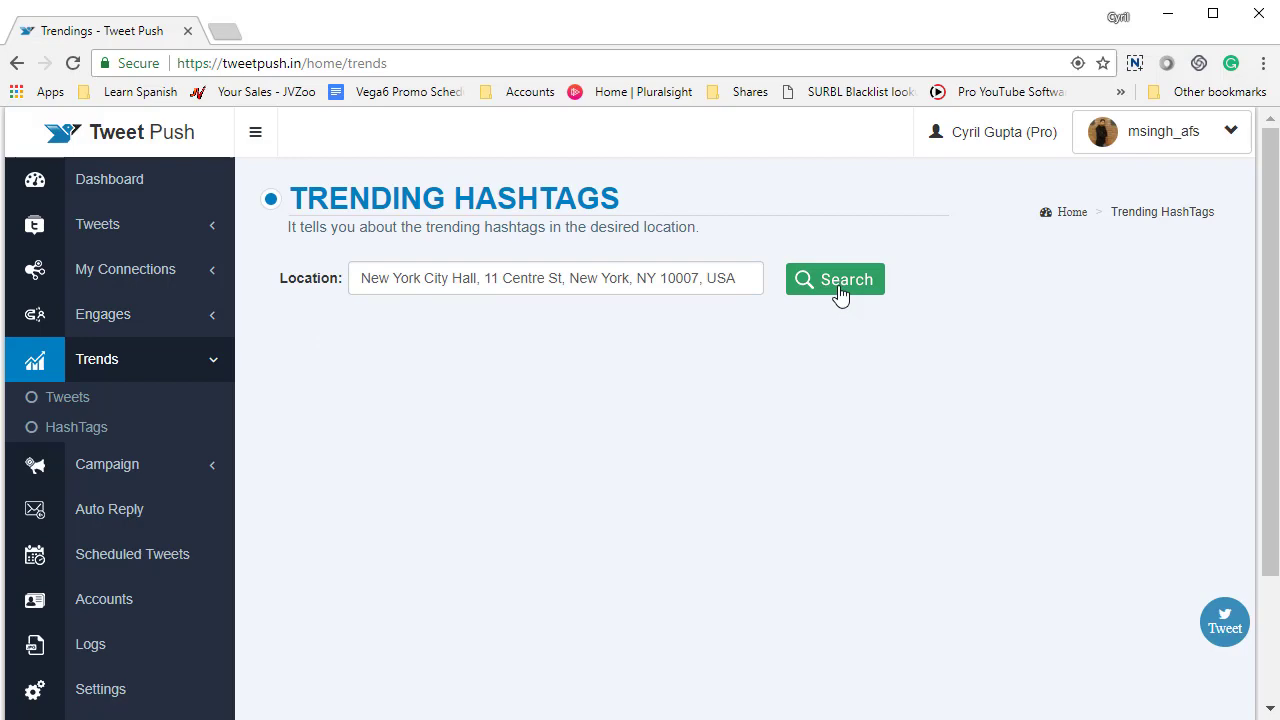
pyautogui.click(840, 290)
pyautogui.scroll(-2, 843, 500)
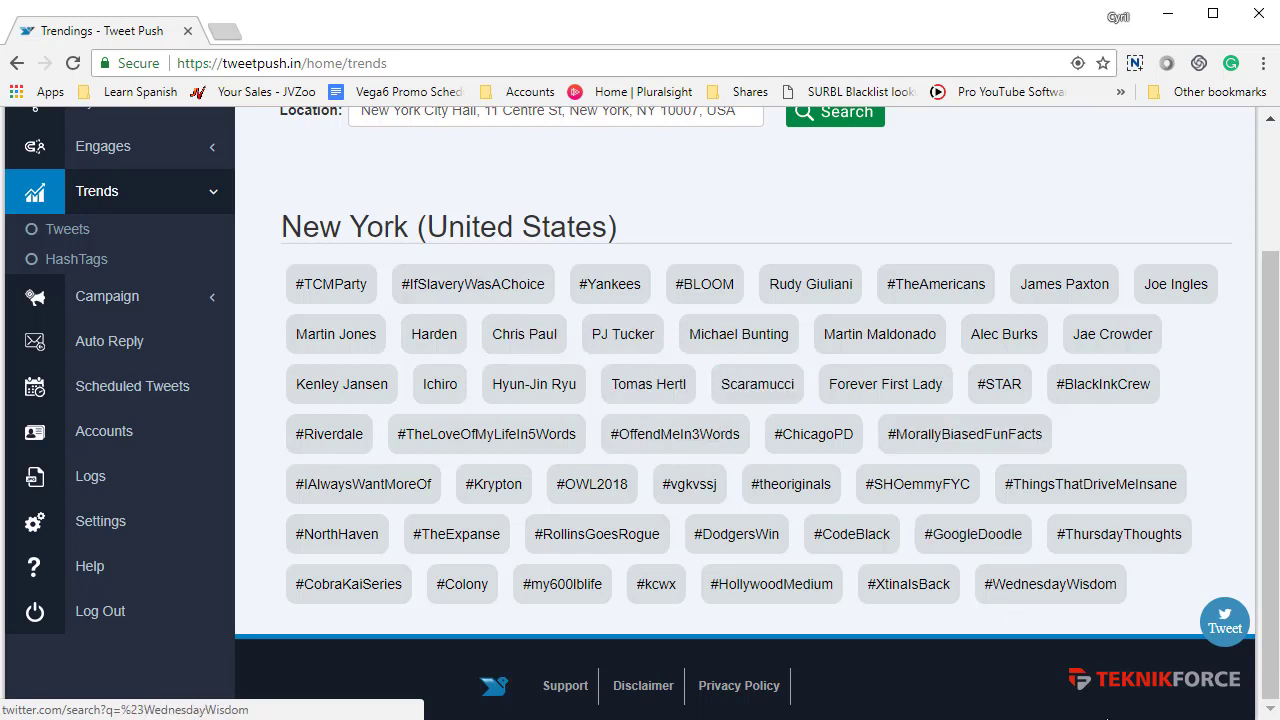
# Step: Start creating a new campaign and name it Test
pyautogui.click(110, 294)
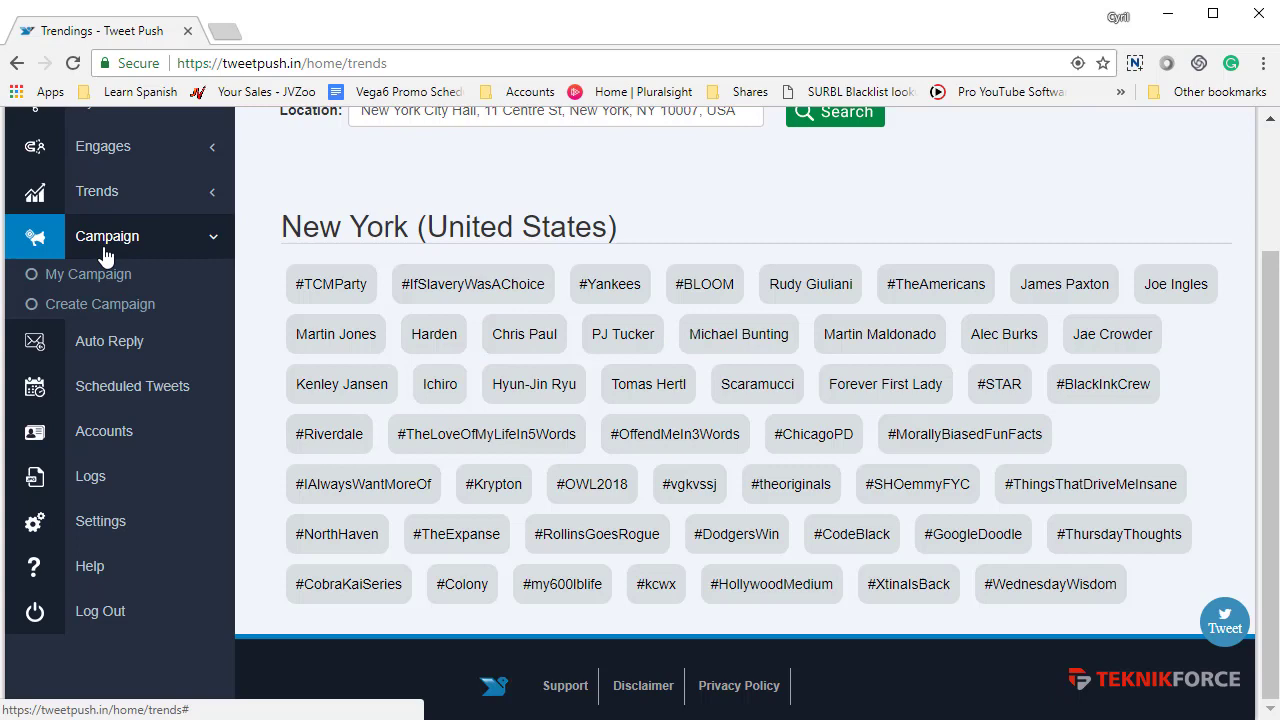
pyautogui.click(106, 302)
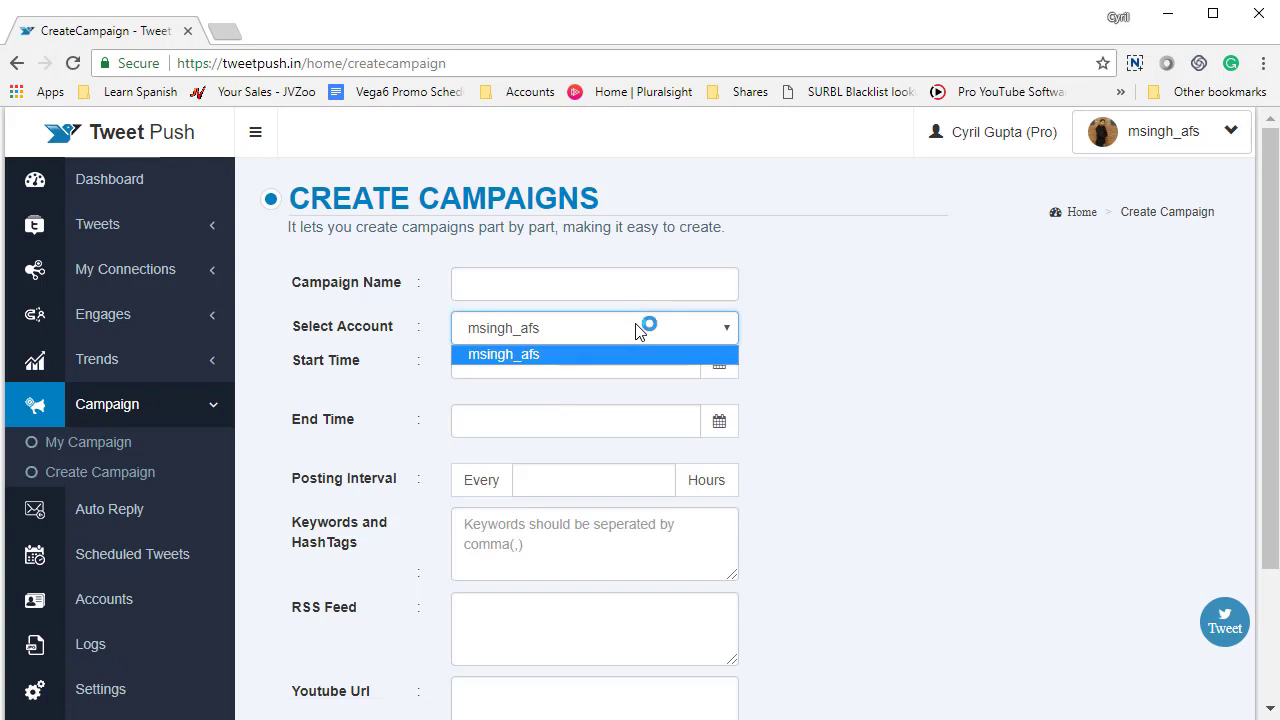
pyautogui.click(611, 294)
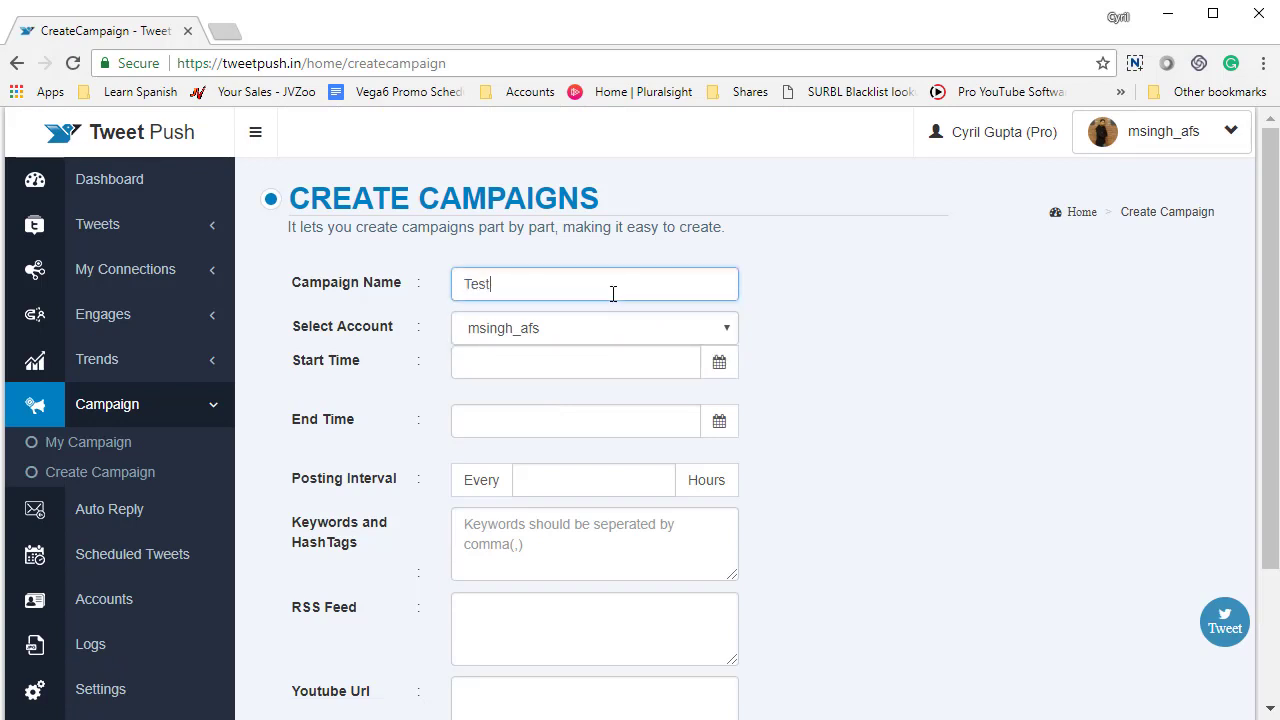
# Step: Set the campaign's start time to 05/04/2018 12:32 PM and its end time to 05/24/2018 12:32 PM
pyautogui.scroll(-1, 700, 320)
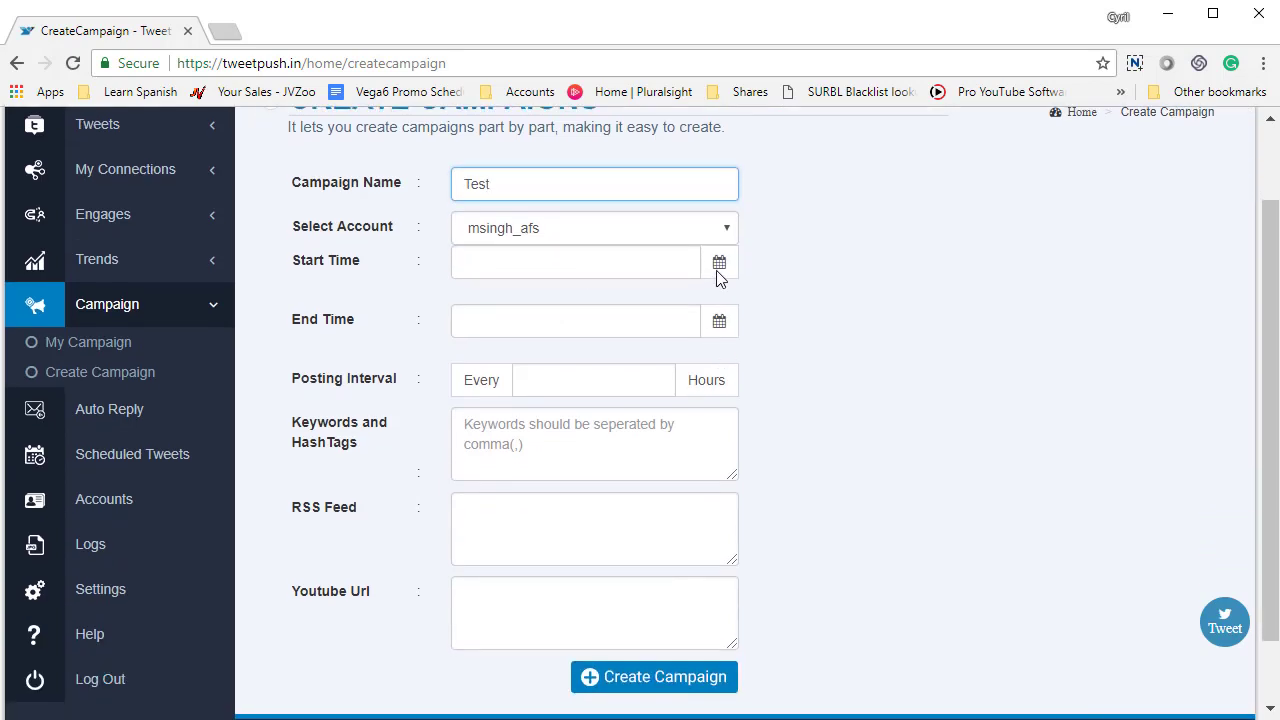
pyautogui.click(718, 265)
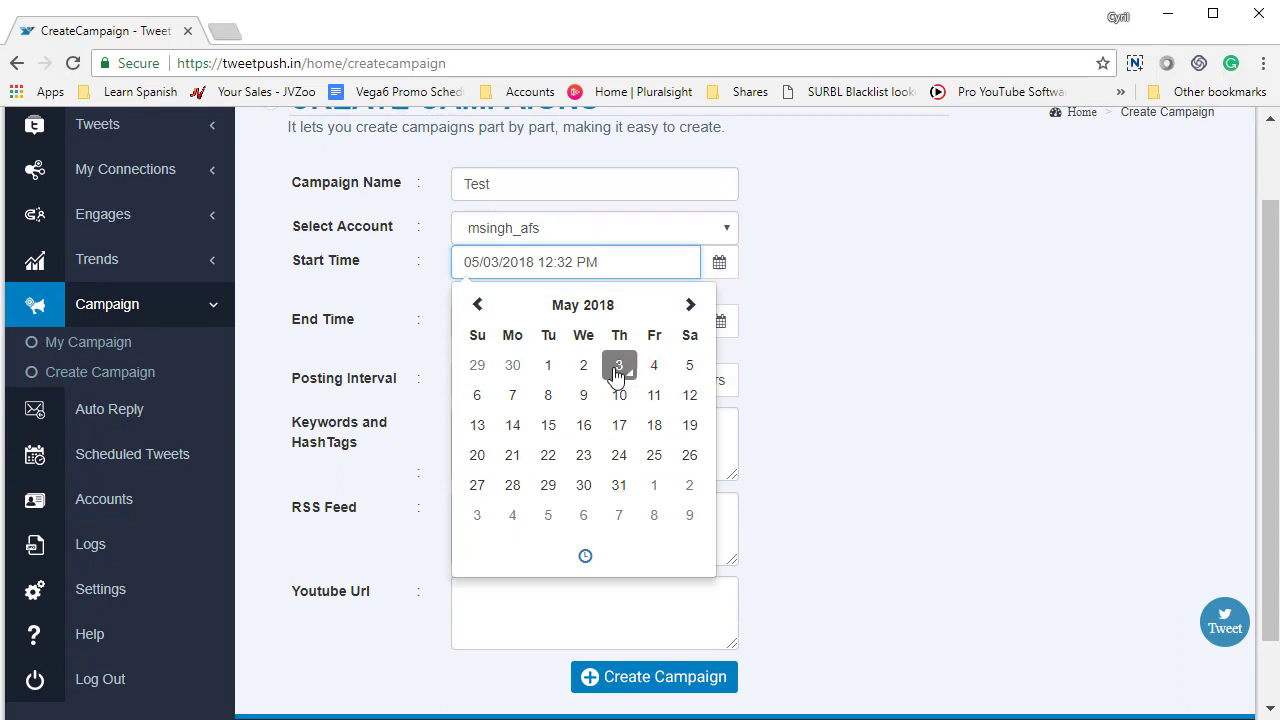
pyautogui.click(654, 366)
pyautogui.click(814, 329)
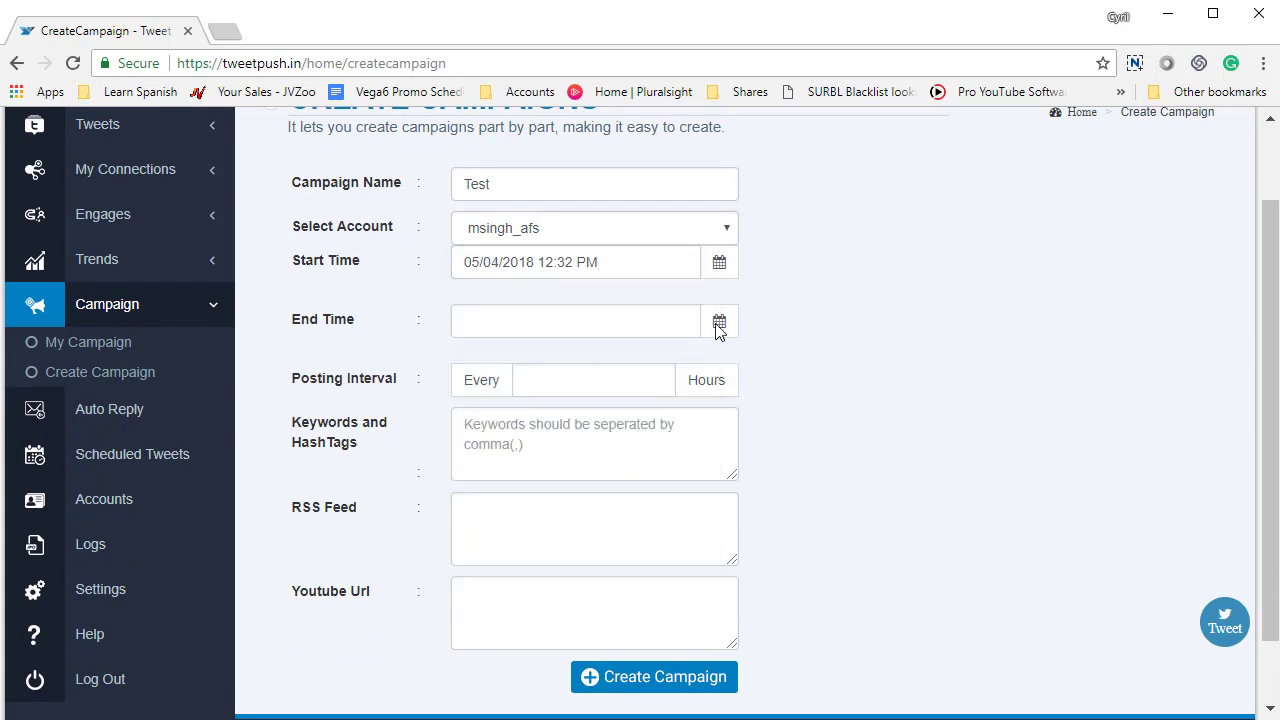
pyautogui.click(718, 322)
pyautogui.click(621, 514)
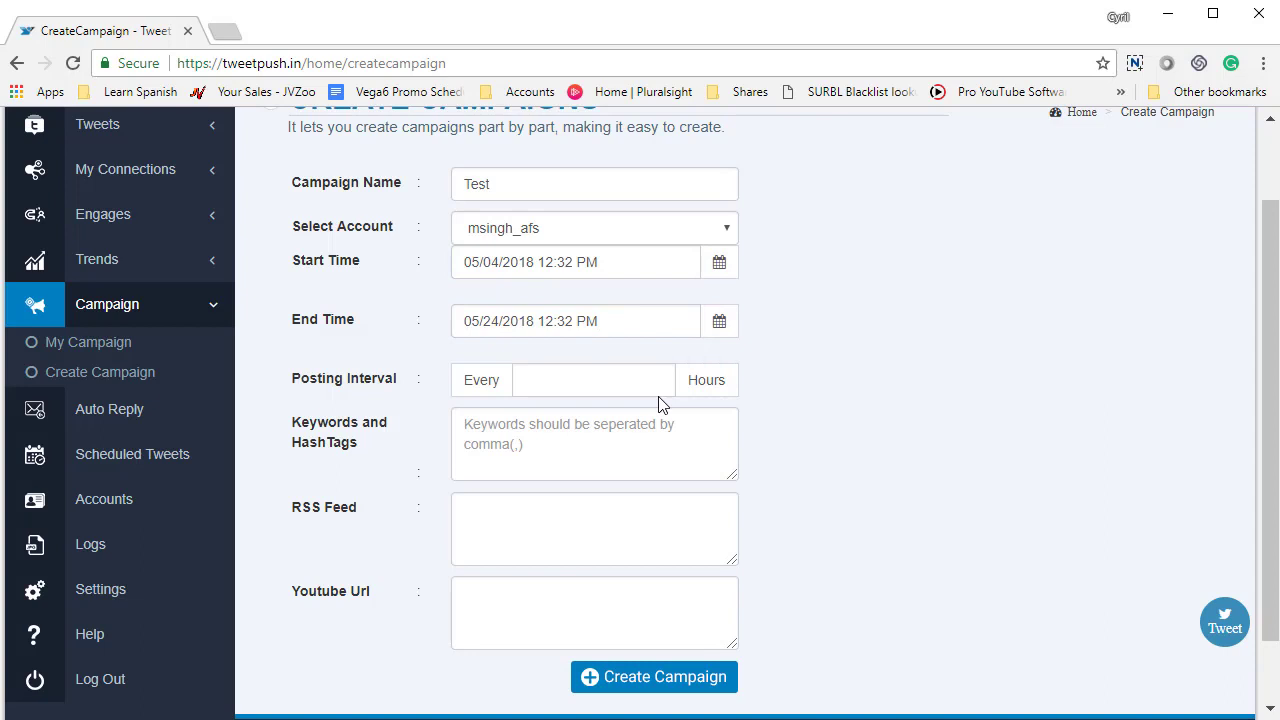
# Step: Set the campaign's posting interval to every 3 hours and enter "dog" as its keyword
pyautogui.scroll(-1, 426, 418)
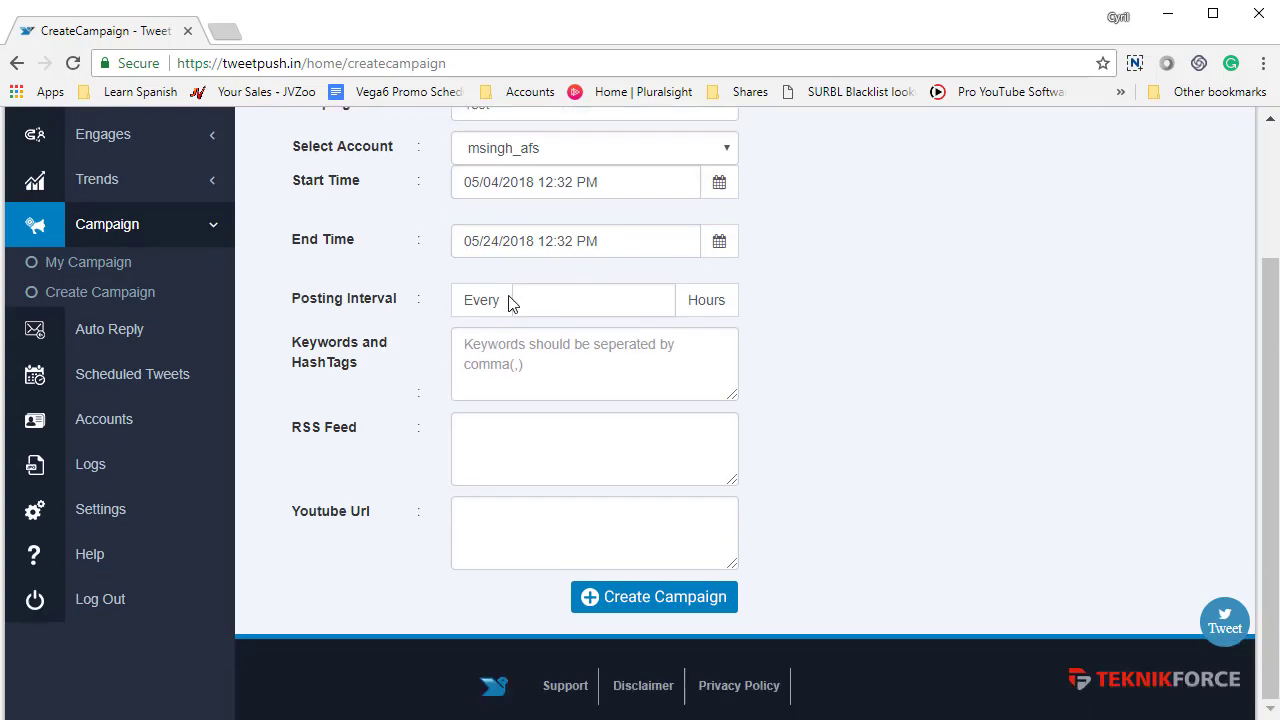
pyautogui.doubleClick(656, 297)
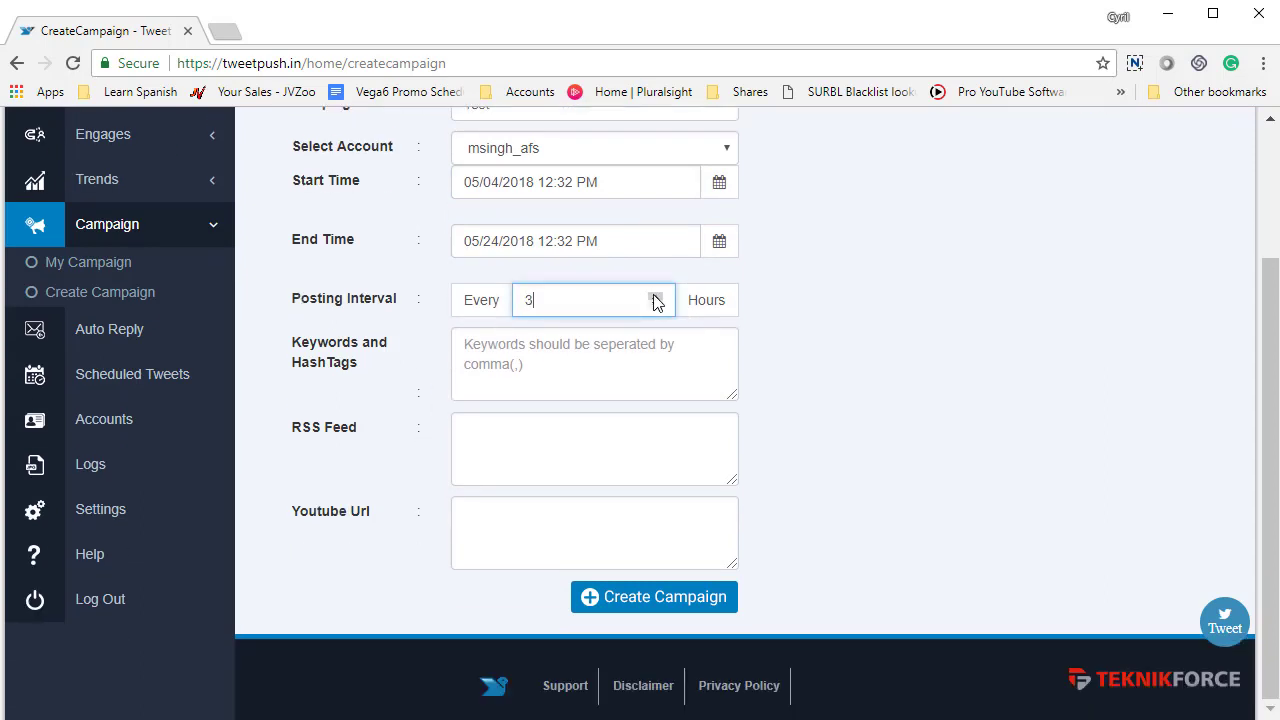
pyautogui.moveTo(597, 300); pyautogui.dragTo(445, 320)
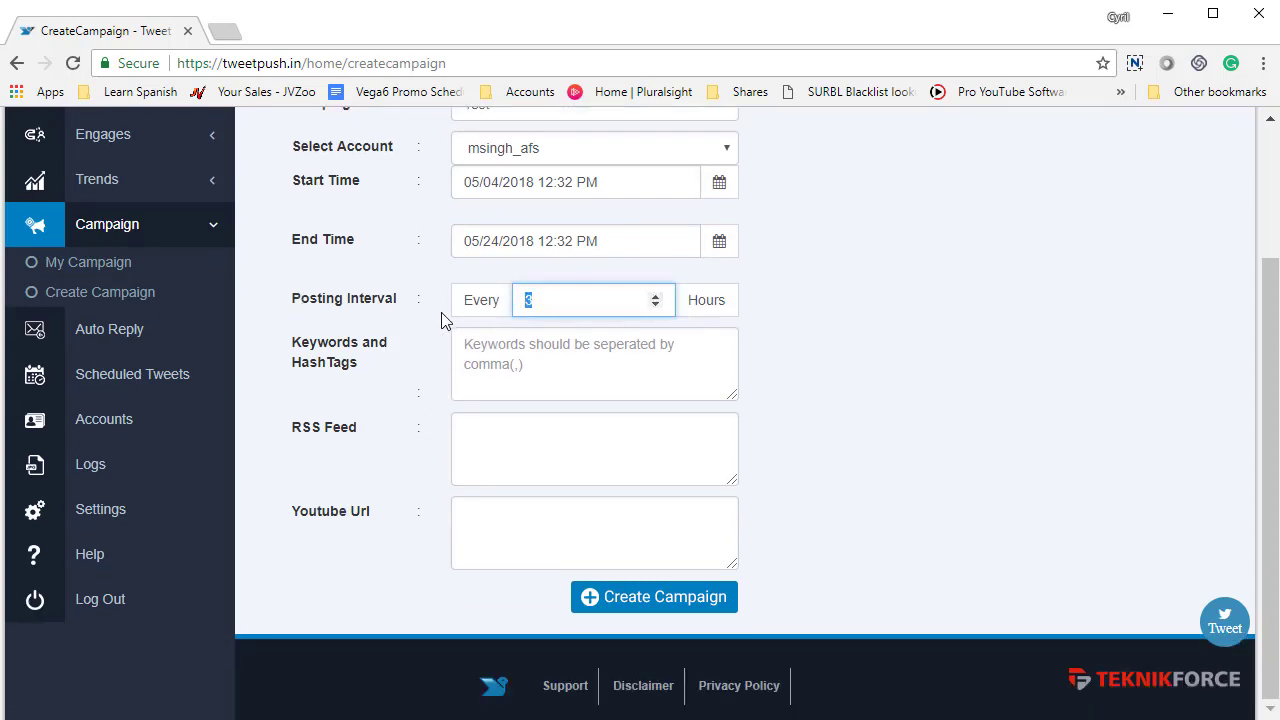
pyautogui.click(534, 365)
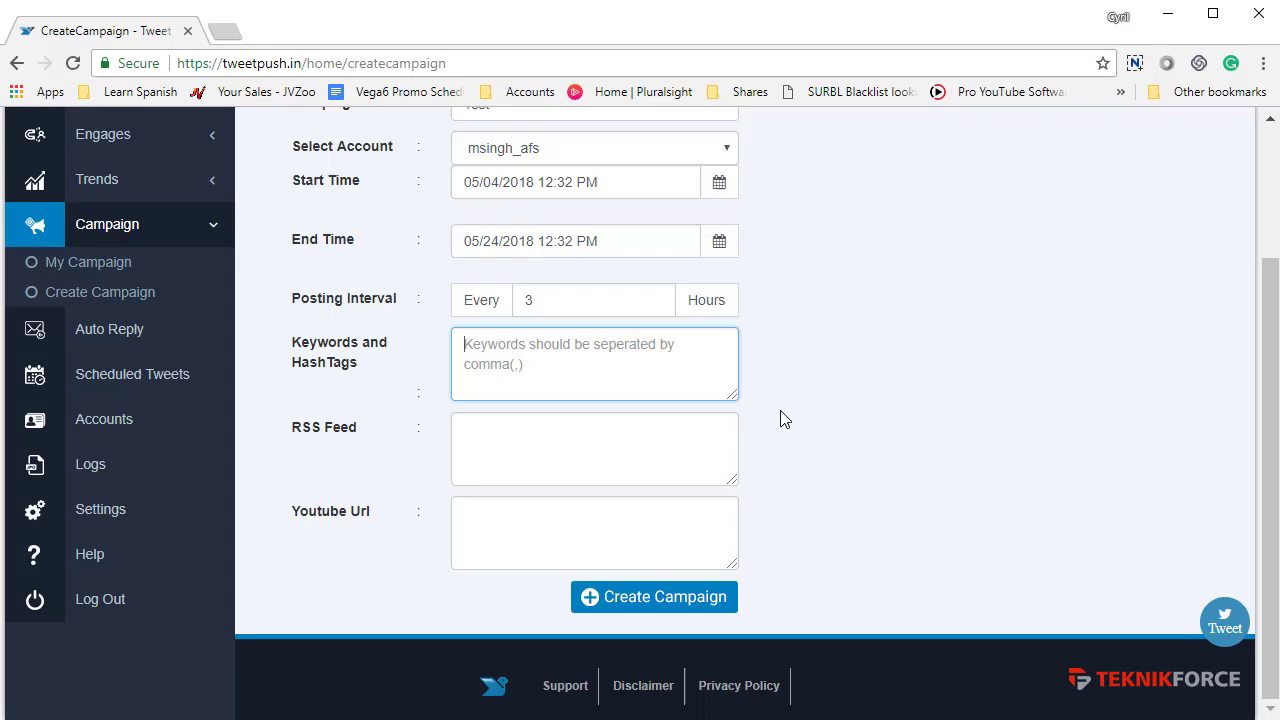
pyautogui.write('dog')
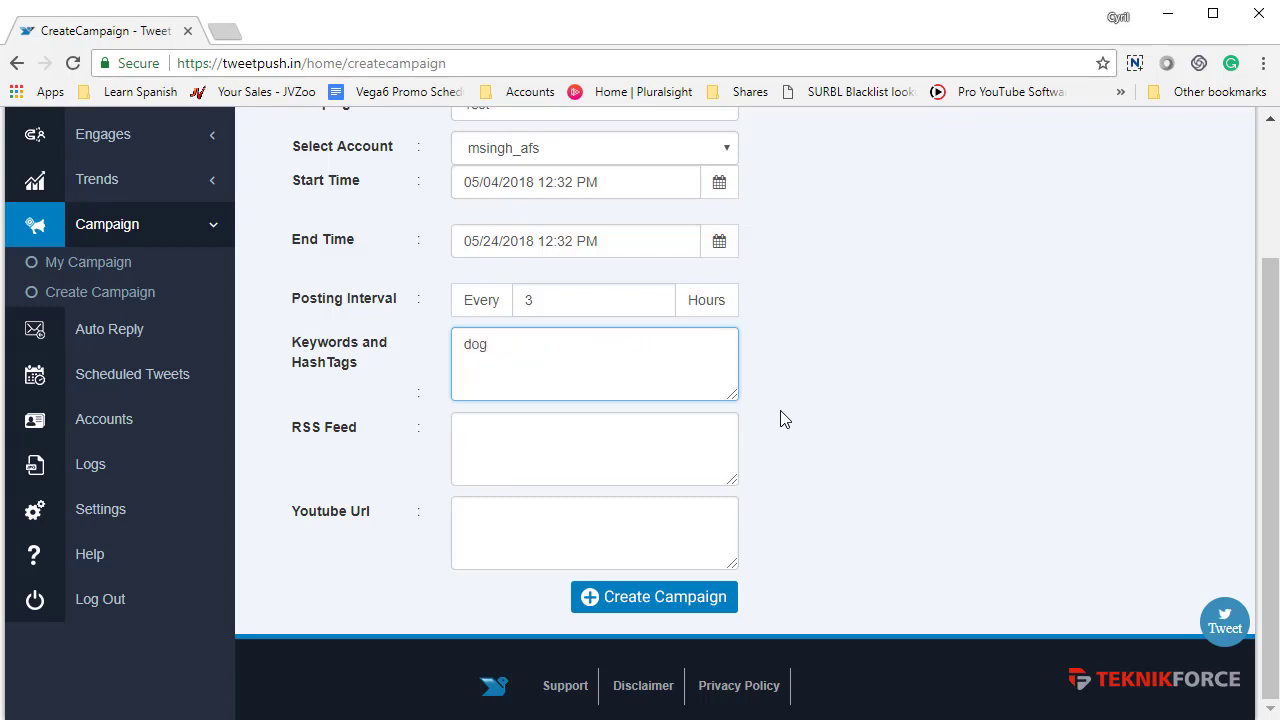
pyautogui.click(678, 439)
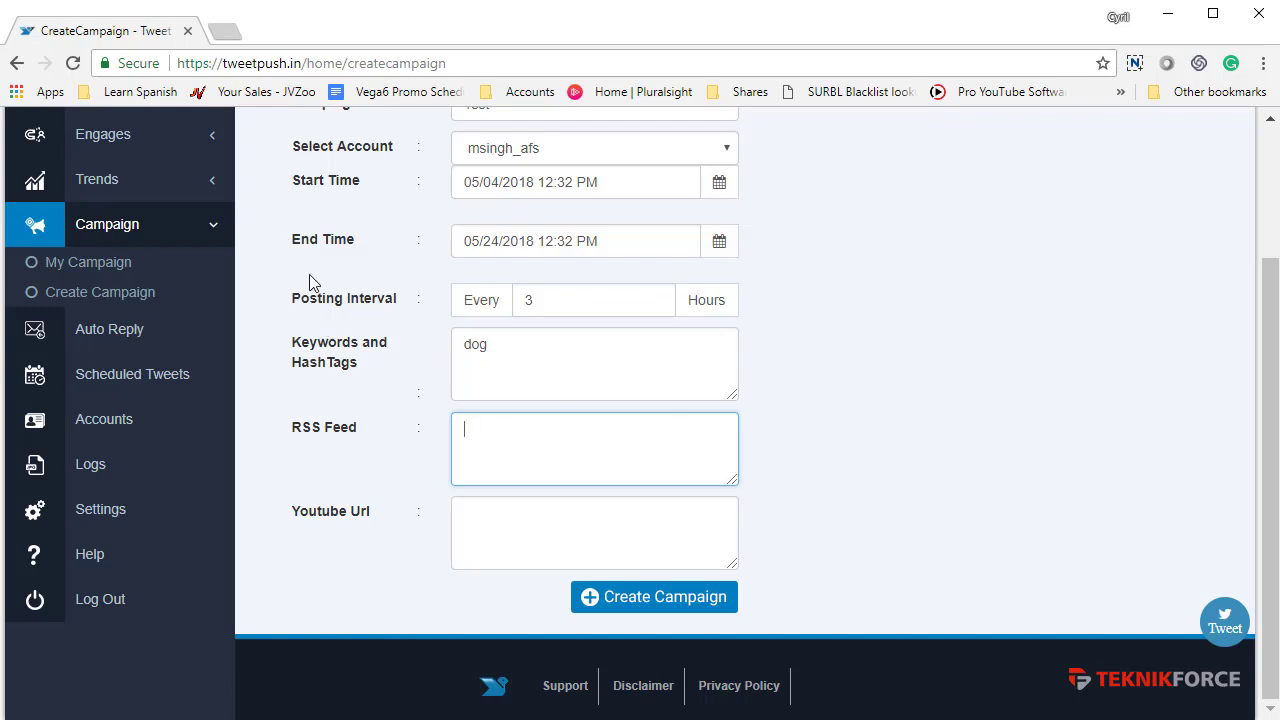
pyautogui.scroll(2, 310, 295)
pyautogui.scroll(-2, 310, 295)
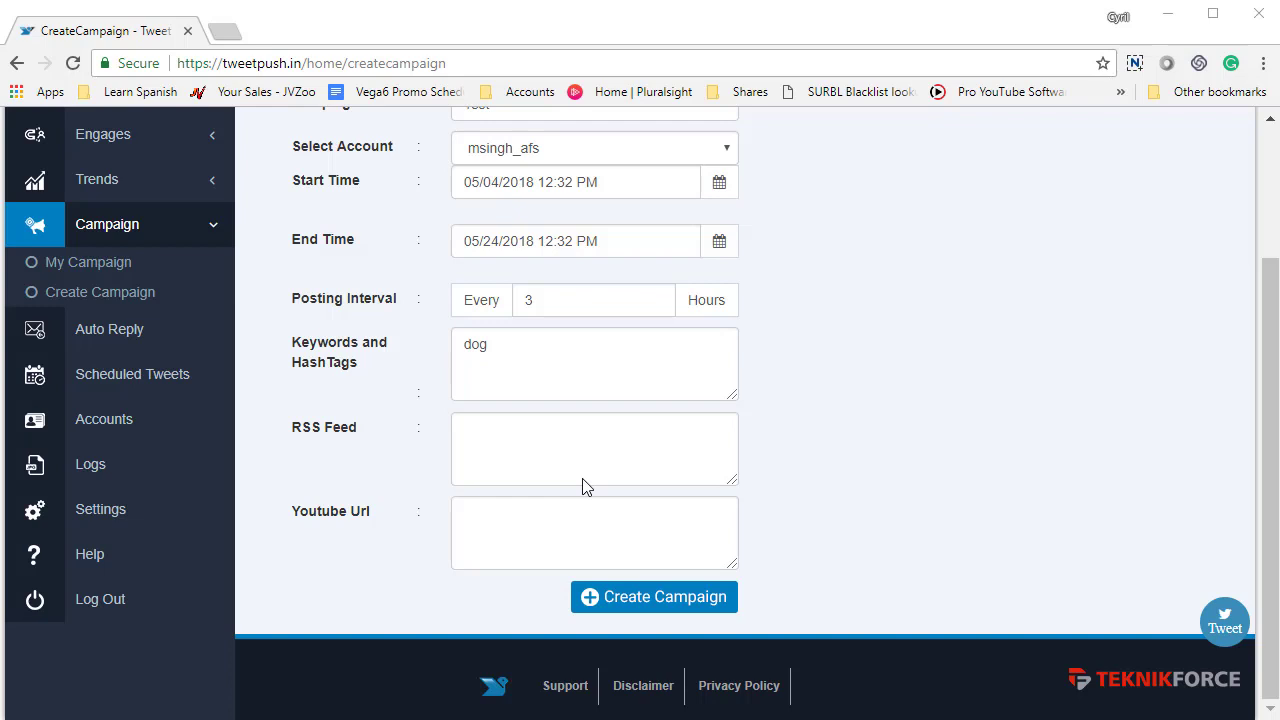
pyautogui.click(534, 423)
pyautogui.write('https://teknikforce.com/blog/index.php/feed/')
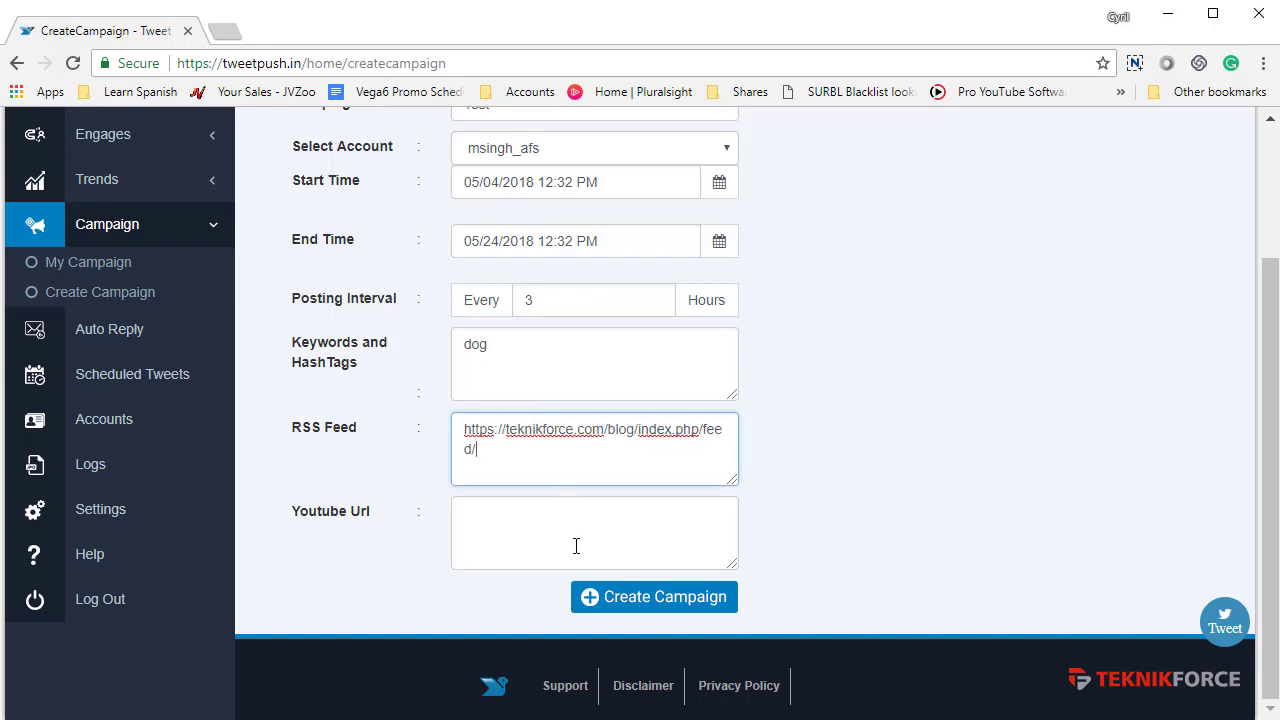
pyautogui.click(572, 540)
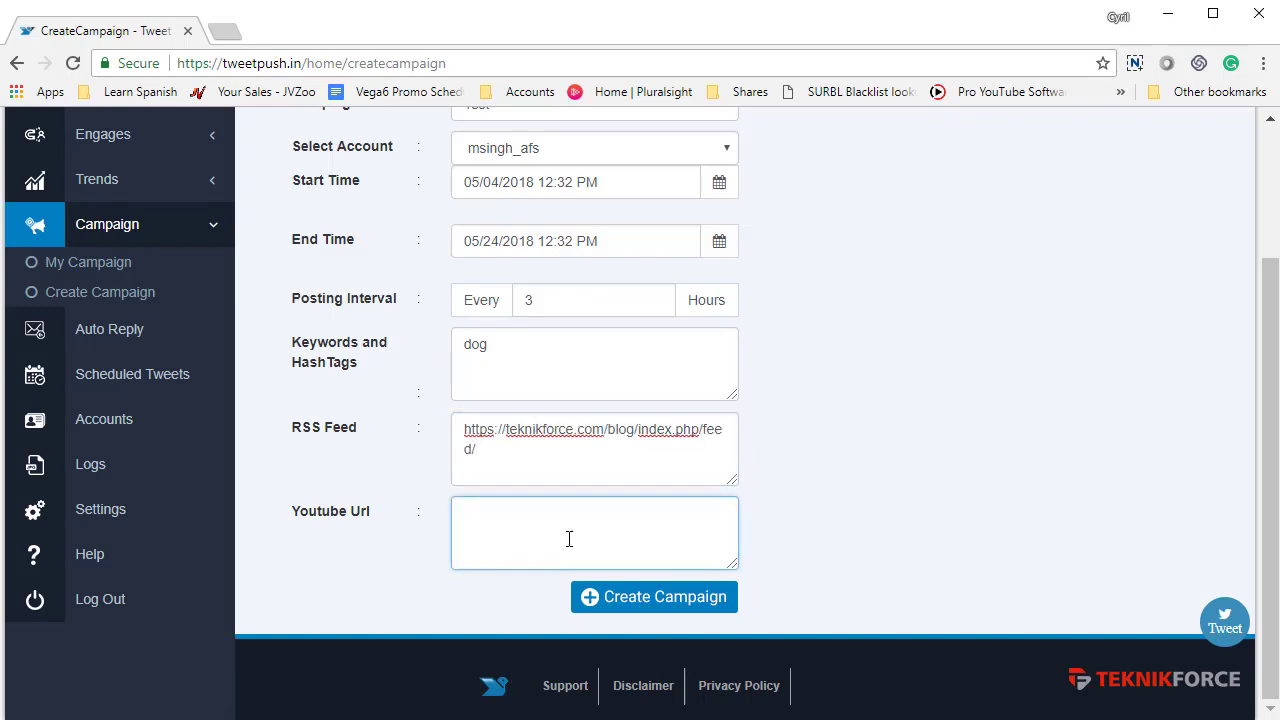
pyautogui.click(708, 603)
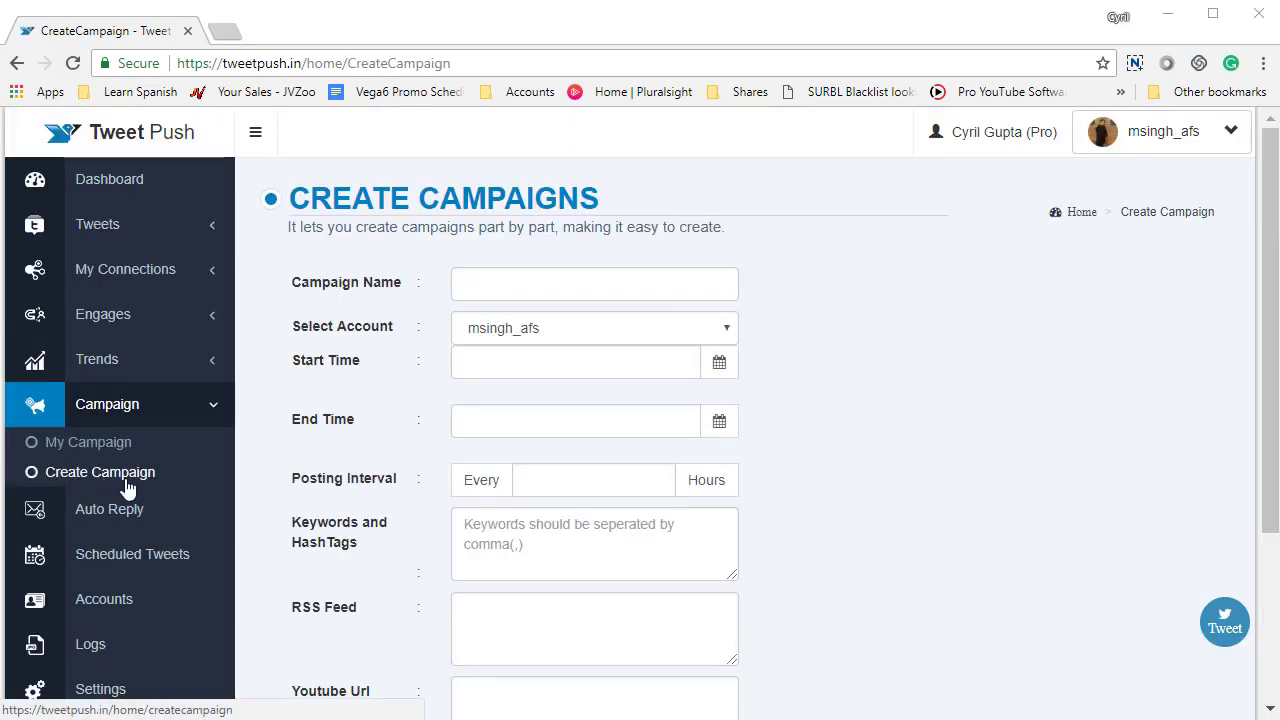
# Step: Open My Campaign and look through the details and management options of the existing campaigns
pyautogui.click(88, 444)
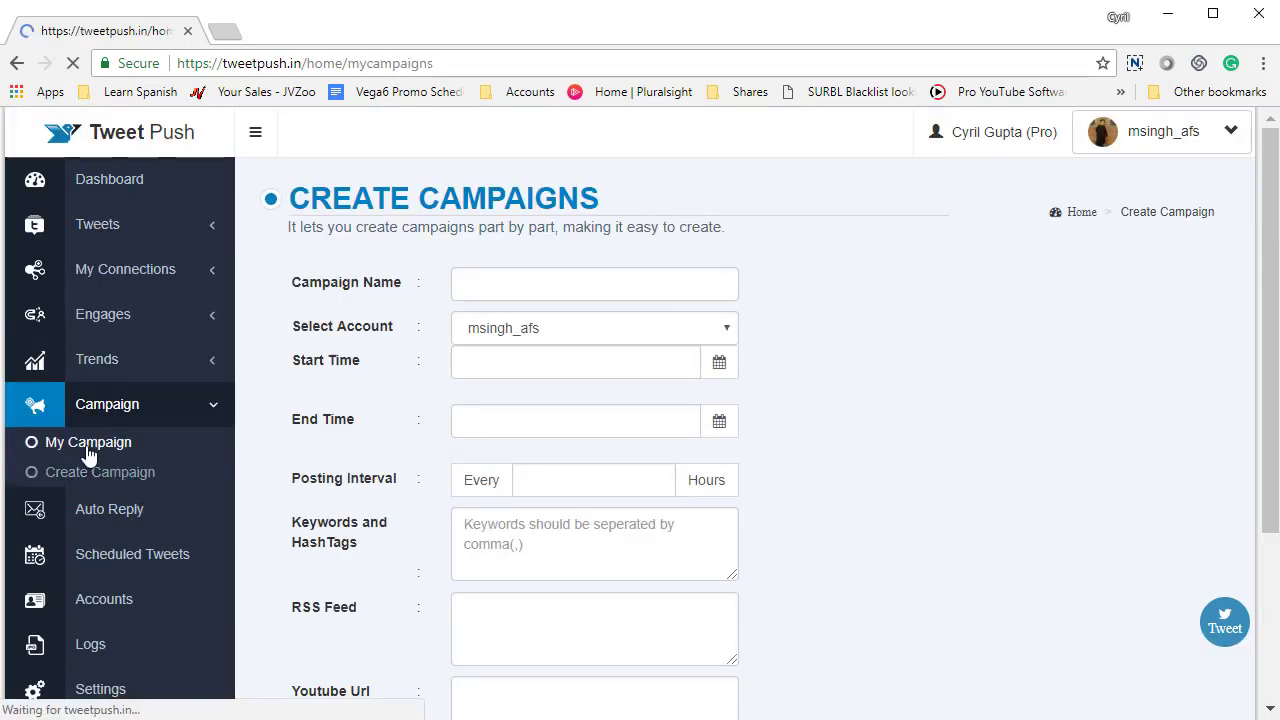
pyautogui.scroll(-3, 760, 485)
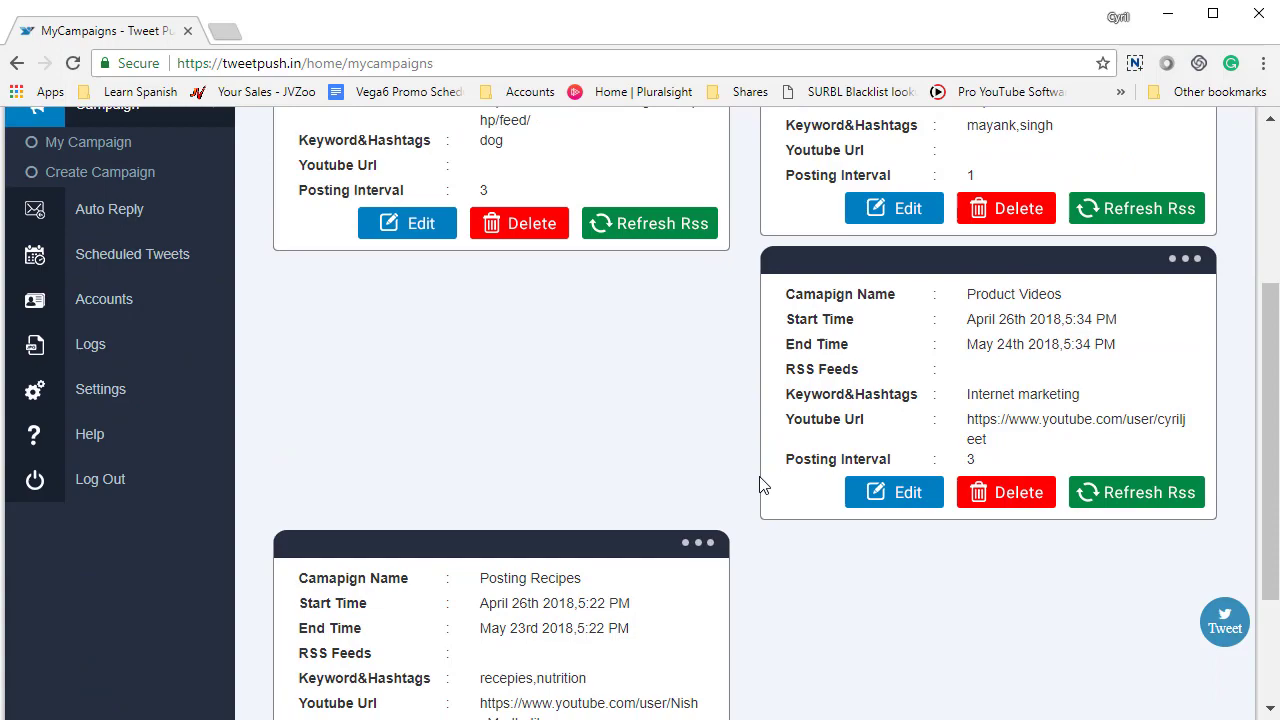
pyautogui.scroll(-2, 760, 485)
pyautogui.scroll(5, 600, 470)
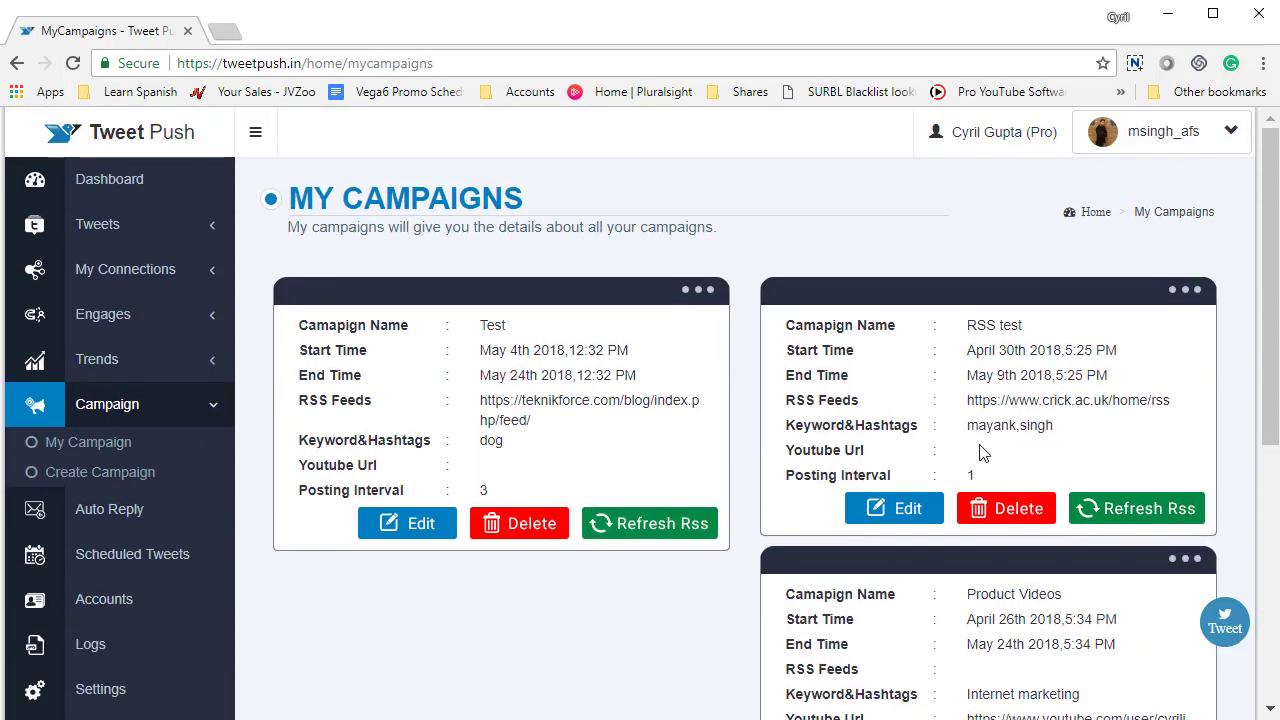
pyautogui.scroll(-5, 980, 453)
pyautogui.scroll(5, 900, 408)
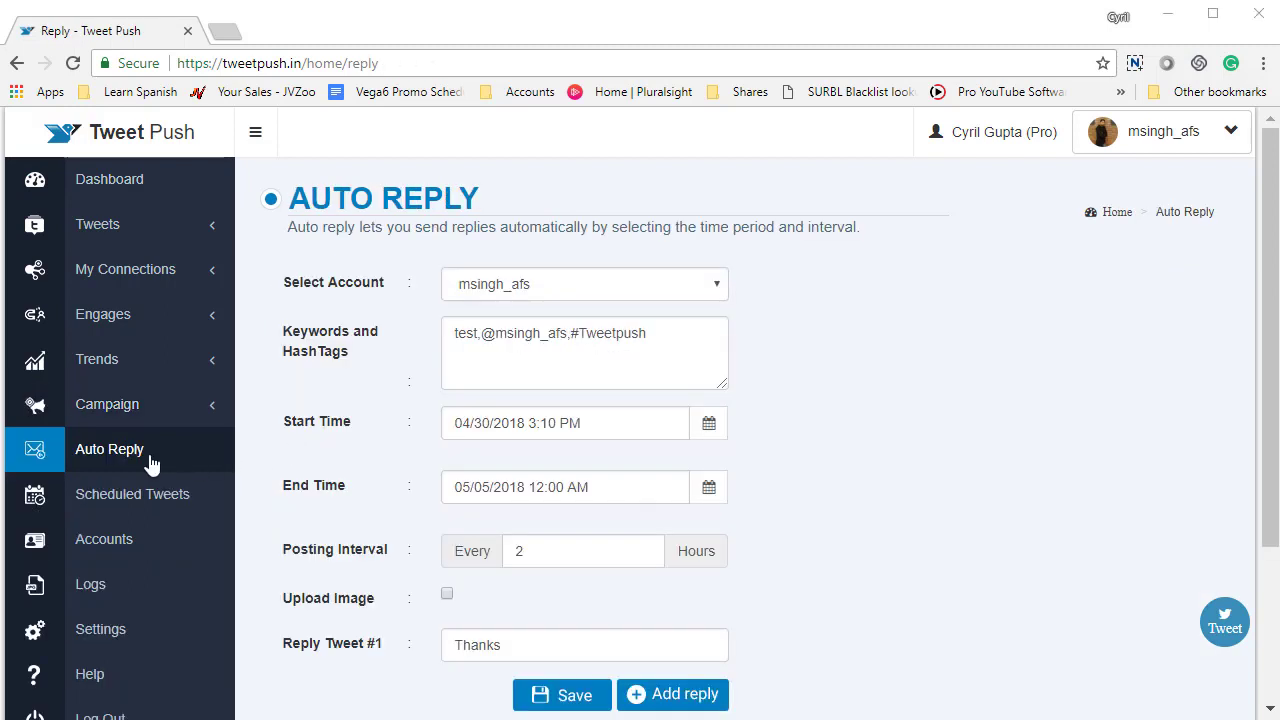
# Step: On the Auto Reply page, check the available accounts and replace the keywords and hashtags with #dog
pyautogui.click(545, 287)
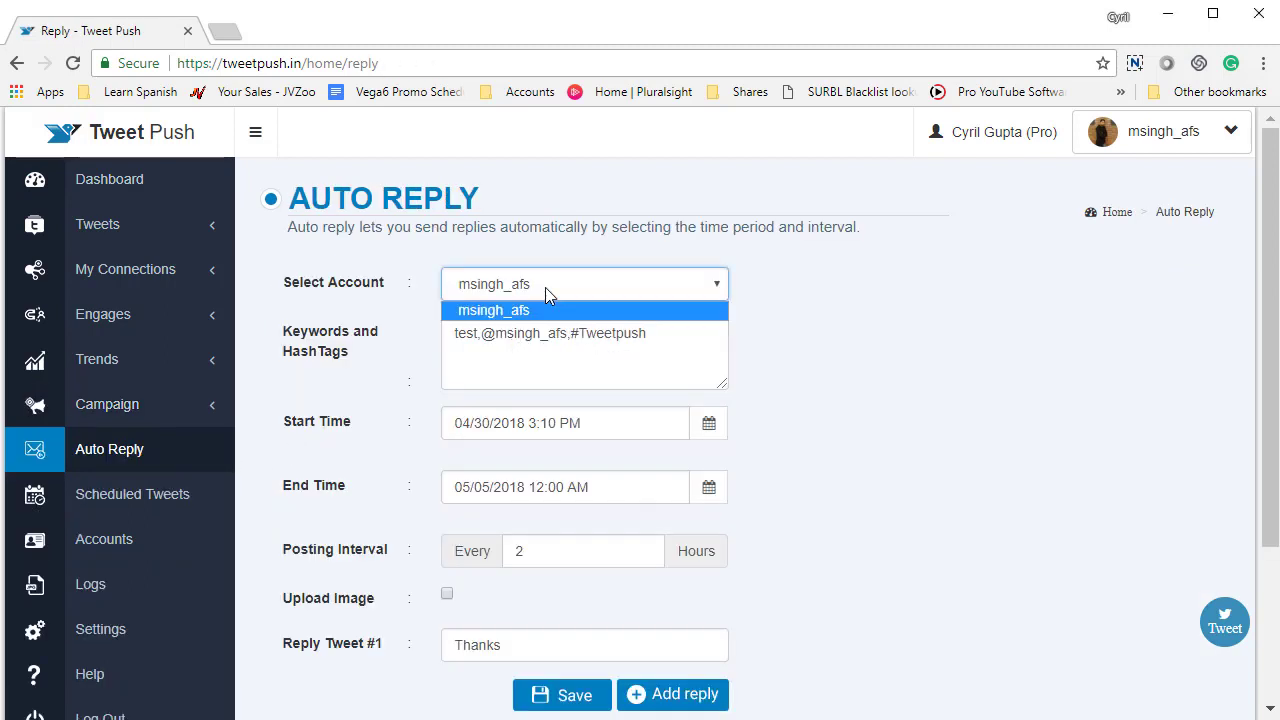
pyautogui.click(545, 287)
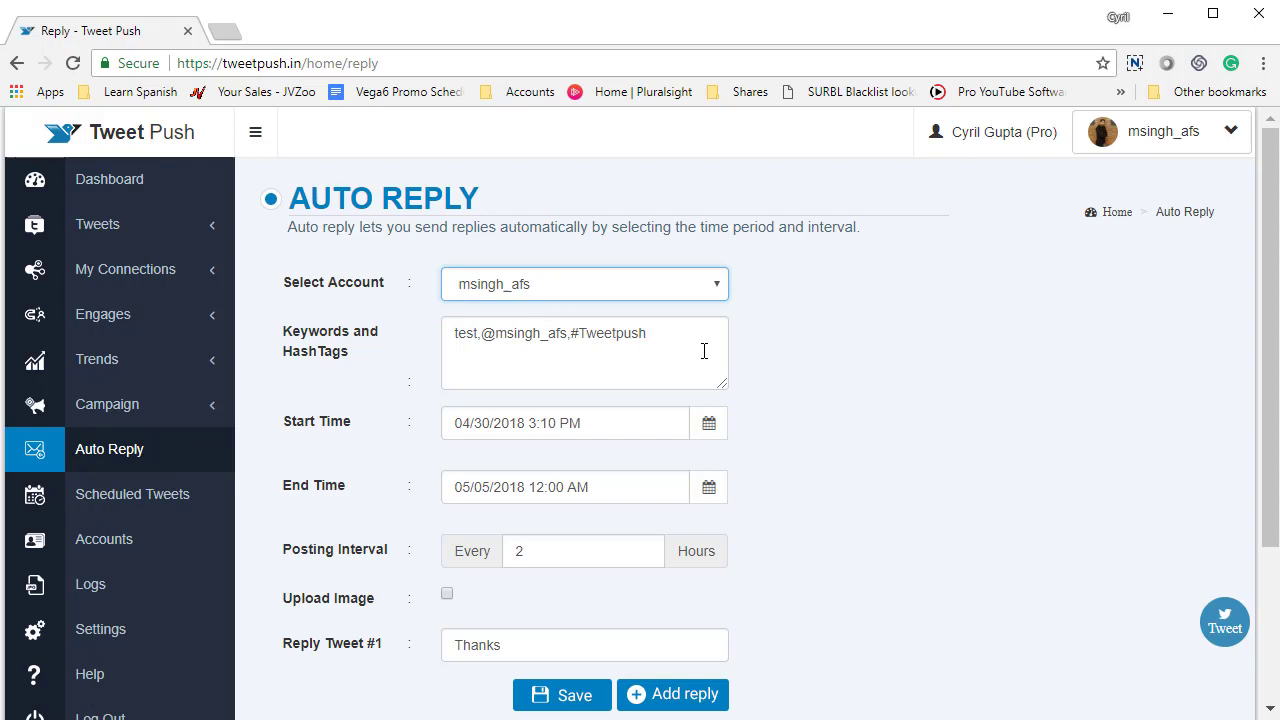
pyautogui.moveTo(704, 351); pyautogui.dragTo(362, 293)
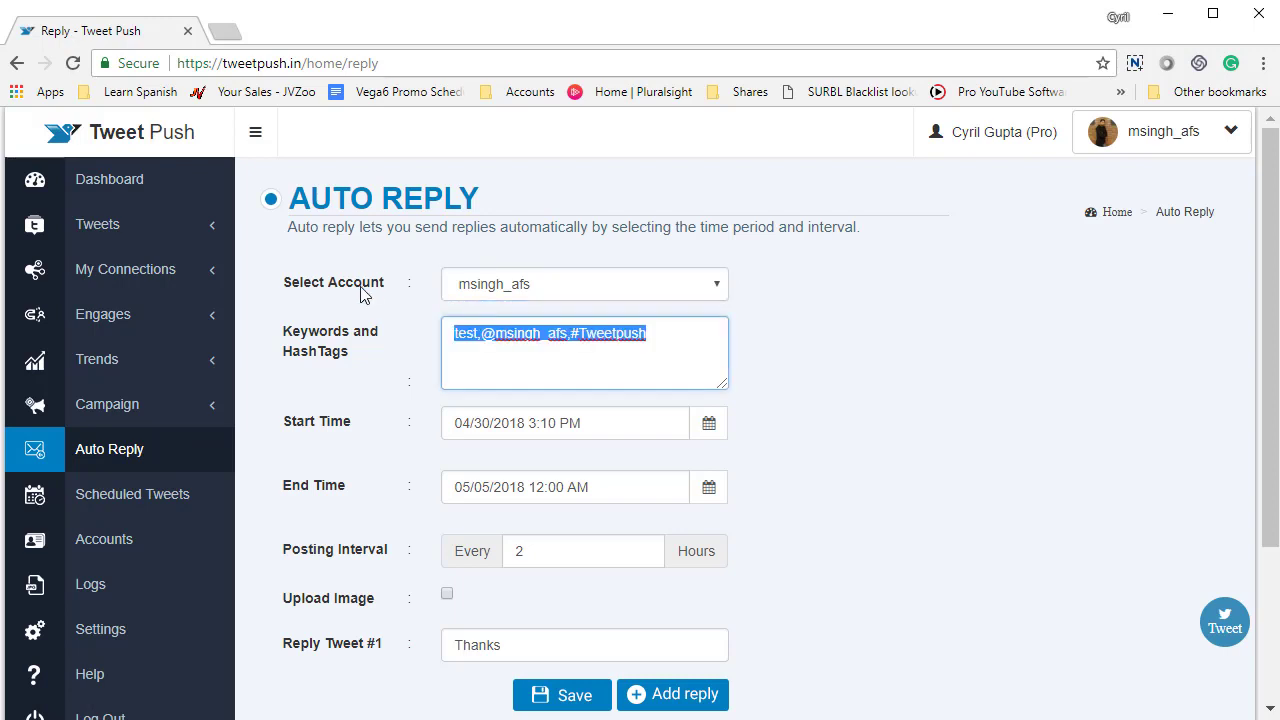
pyautogui.write('#dog')
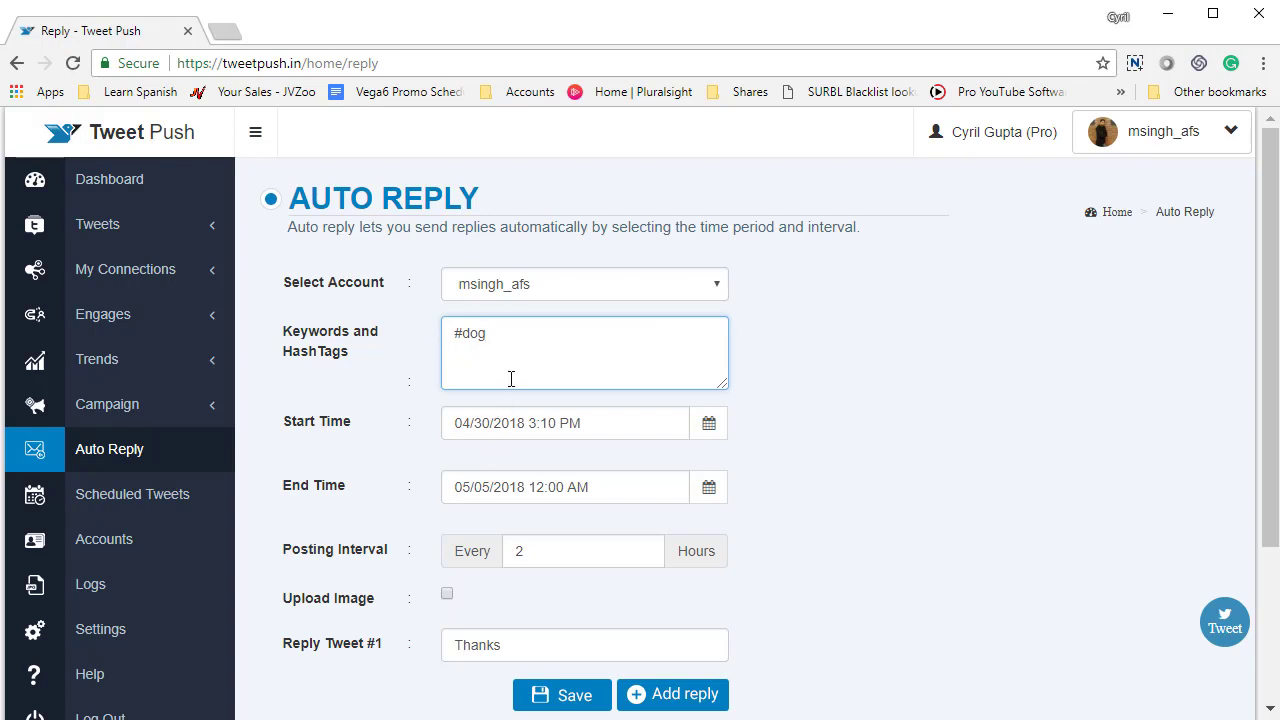
# Step: Add "dog" after #dog in the auto reply's keywords and check the posting interval
pyautogui.write(', dog')
pyautogui.scroll(-1, 594, 443)
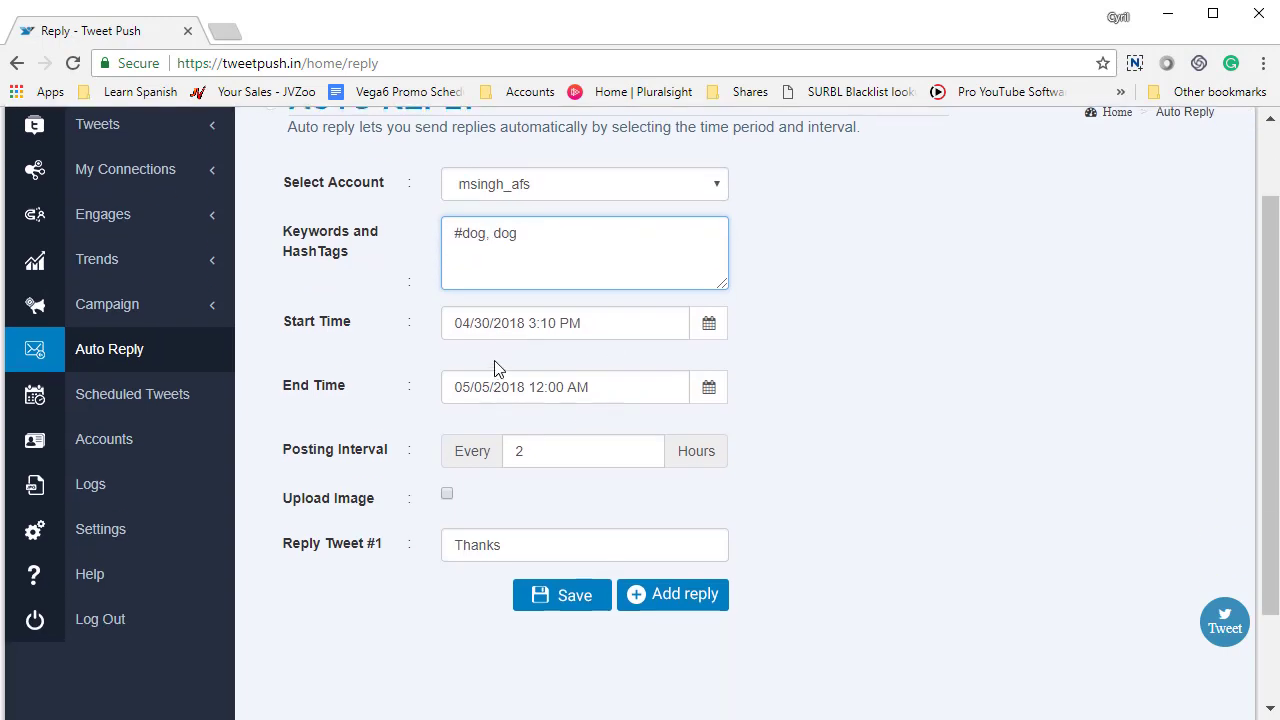
pyautogui.doubleClick(538, 449)
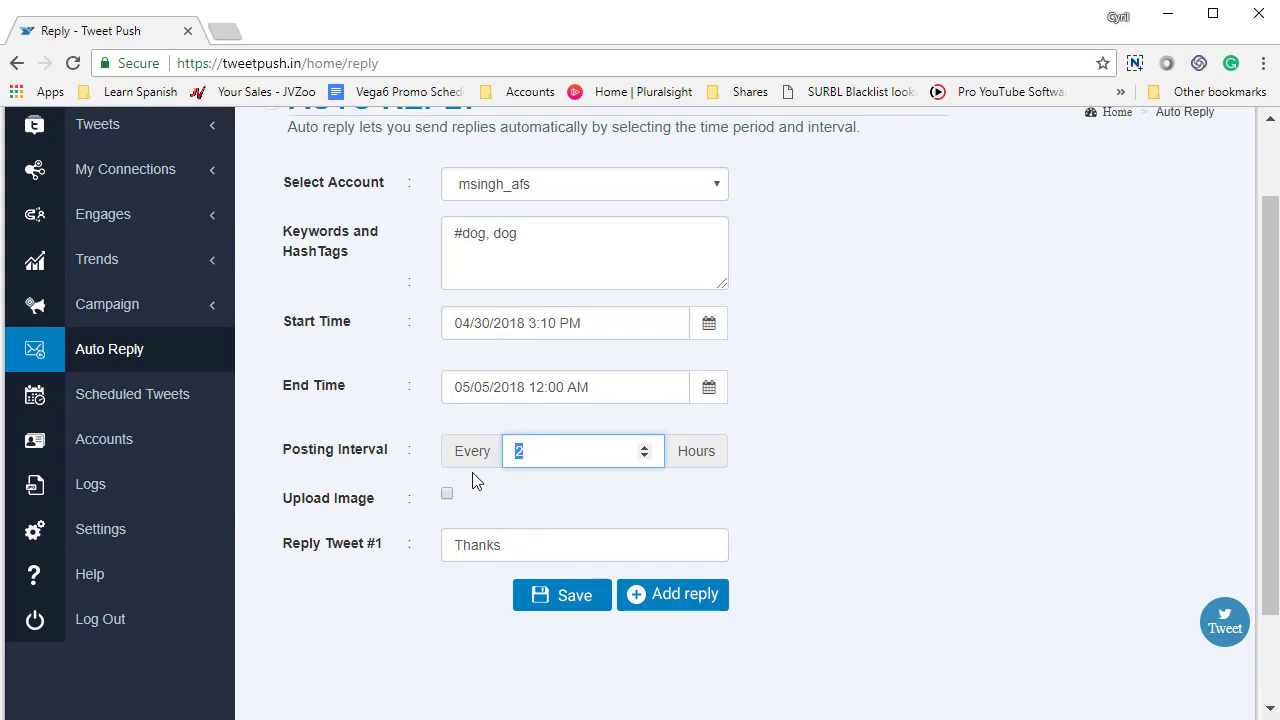
# Step: Enable the auto reply's image upload to view its file selection, and disable it again
pyautogui.click(448, 494)
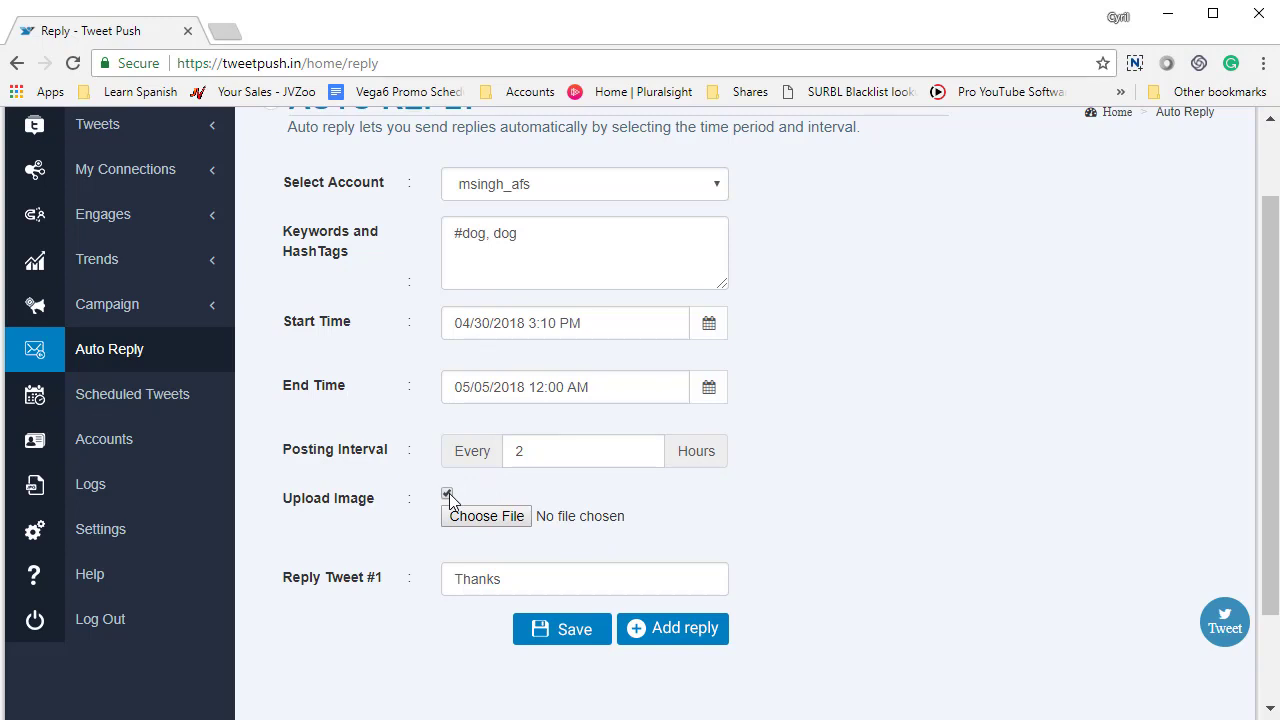
pyautogui.click(447, 494)
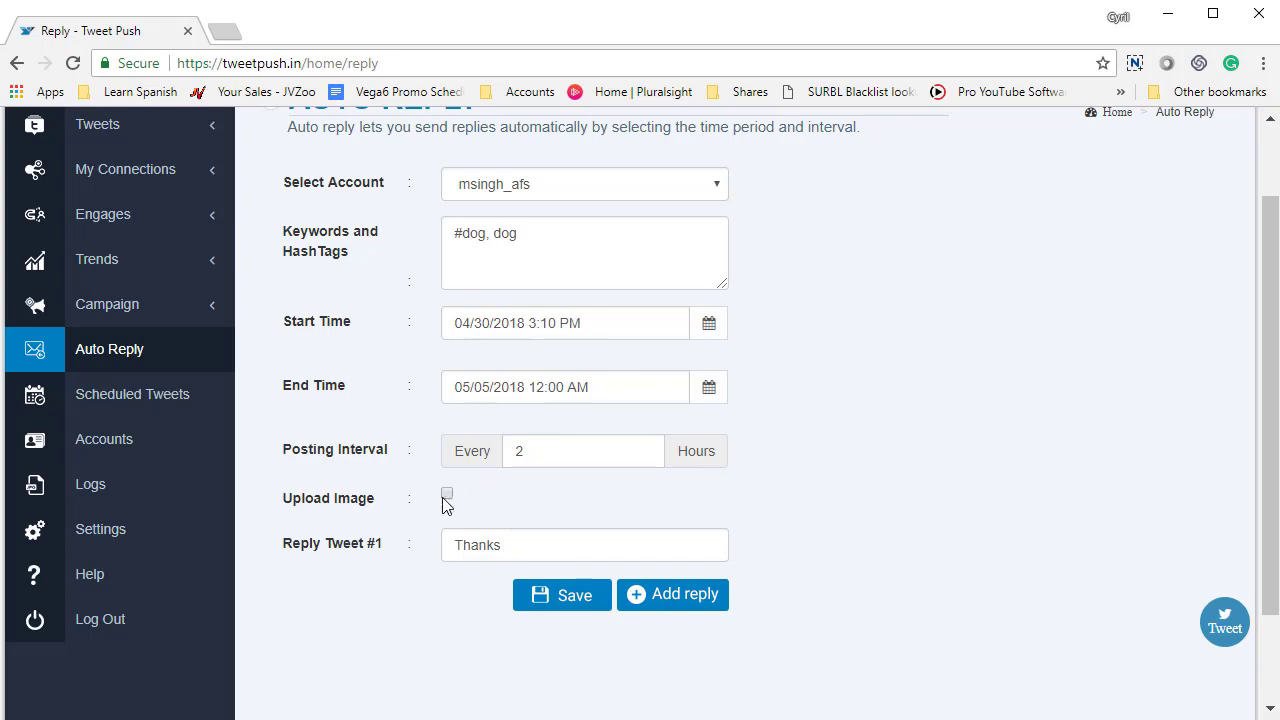
pyautogui.click(447, 494)
pyautogui.click(447, 494)
# Step: Replace the first reply tweet with "Great tweet, cheers!" and save the auto reply
pyautogui.doubleClick(466, 545)
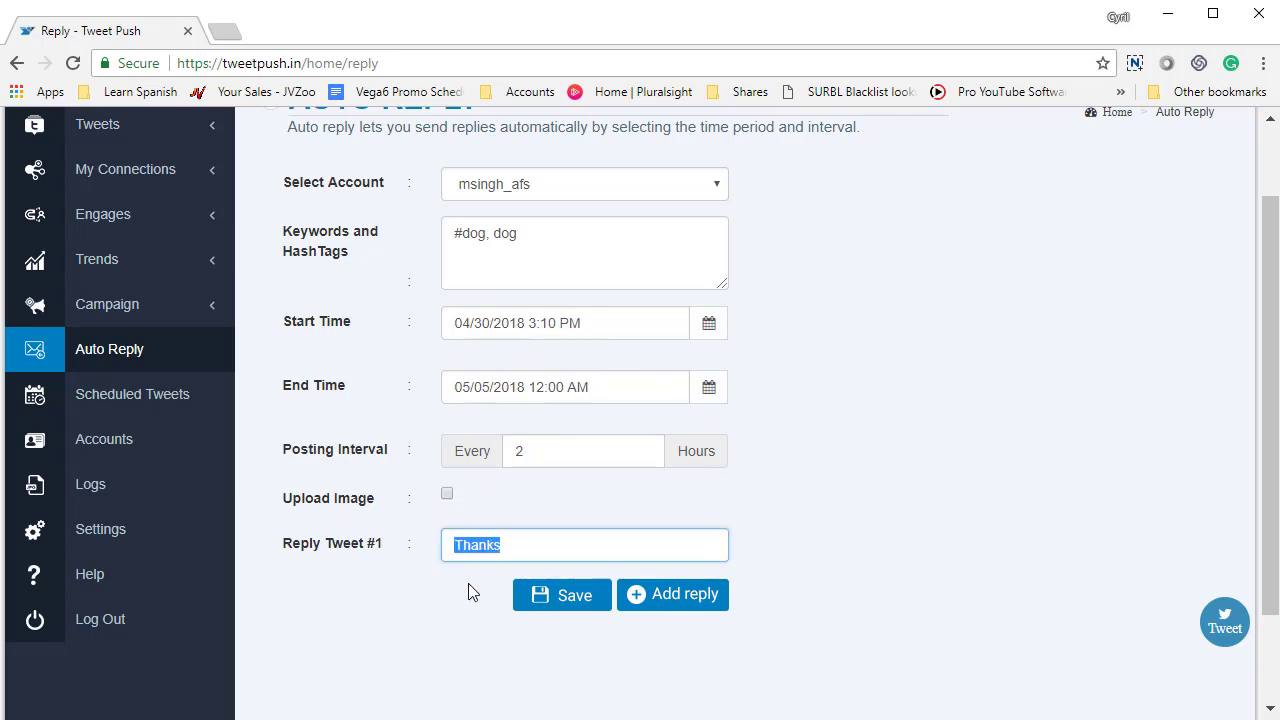
pyautogui.write('Great tweet')
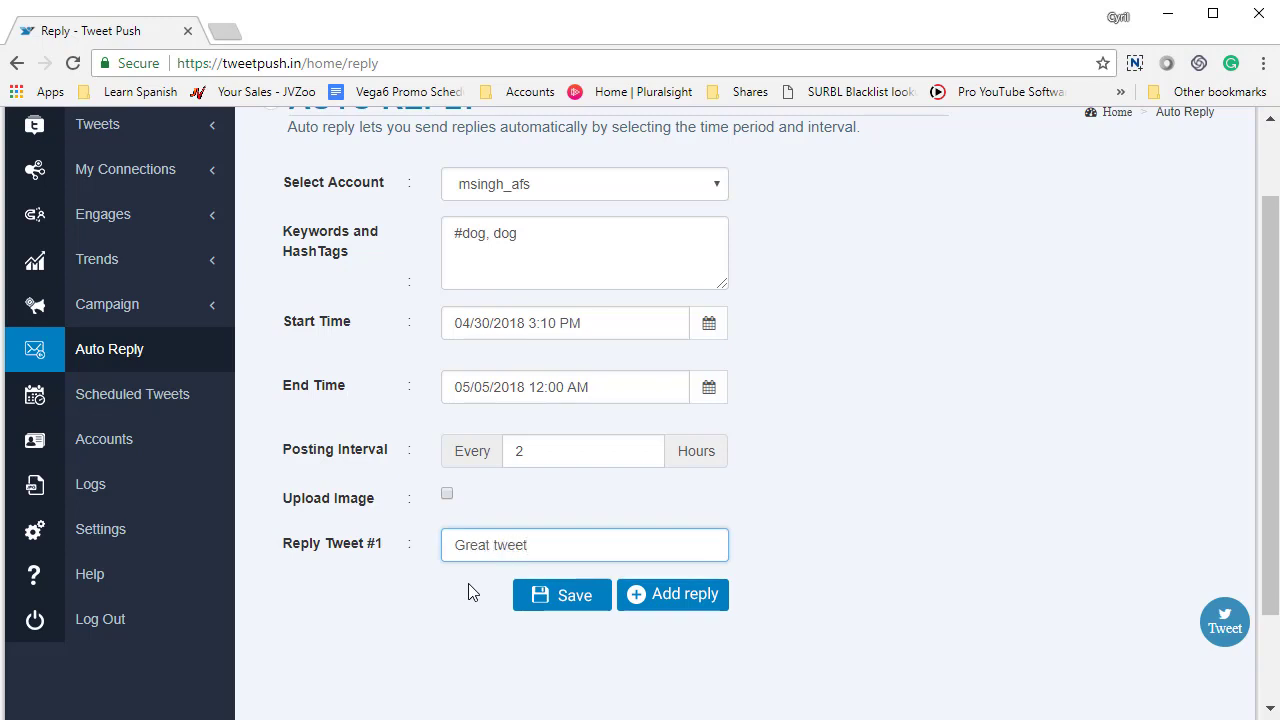
pyautogui.write(', cheers!')
pyautogui.click(576, 601)
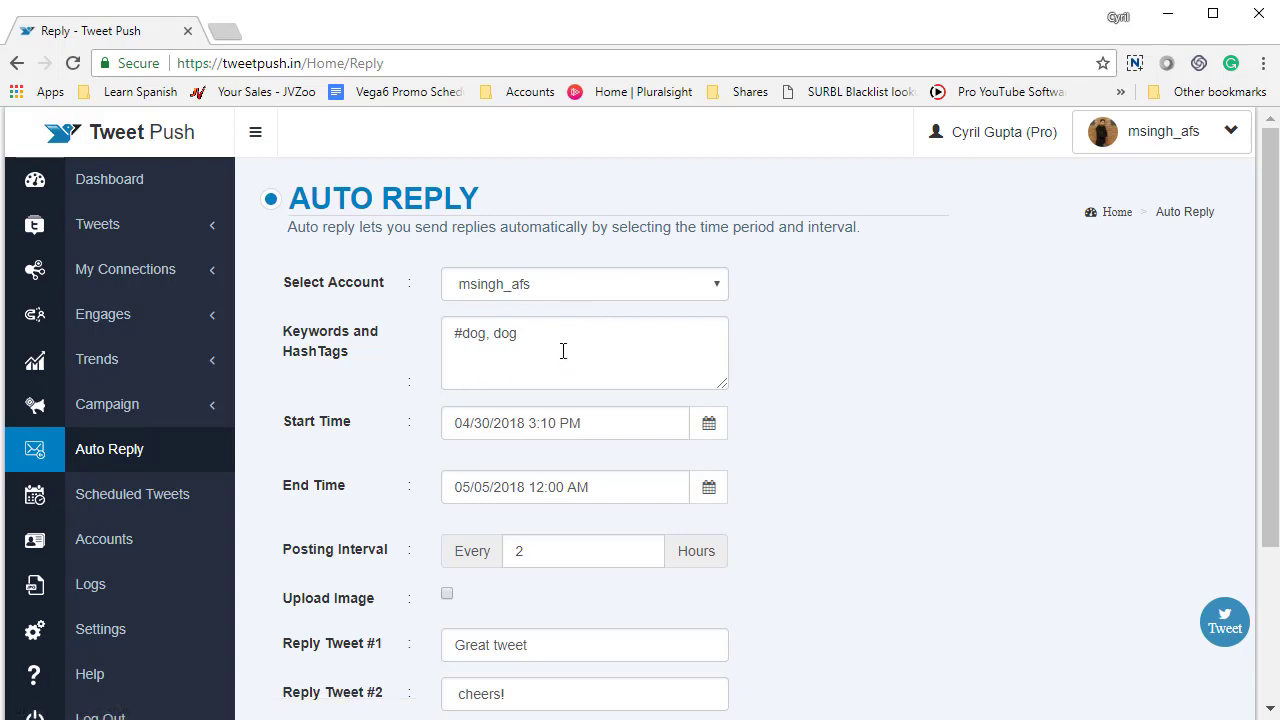
# Step: Review the saved keywords and reply tweets, add an empty third reply, and save the auto reply again
pyautogui.moveTo(563, 351); pyautogui.dragTo(391, 337)
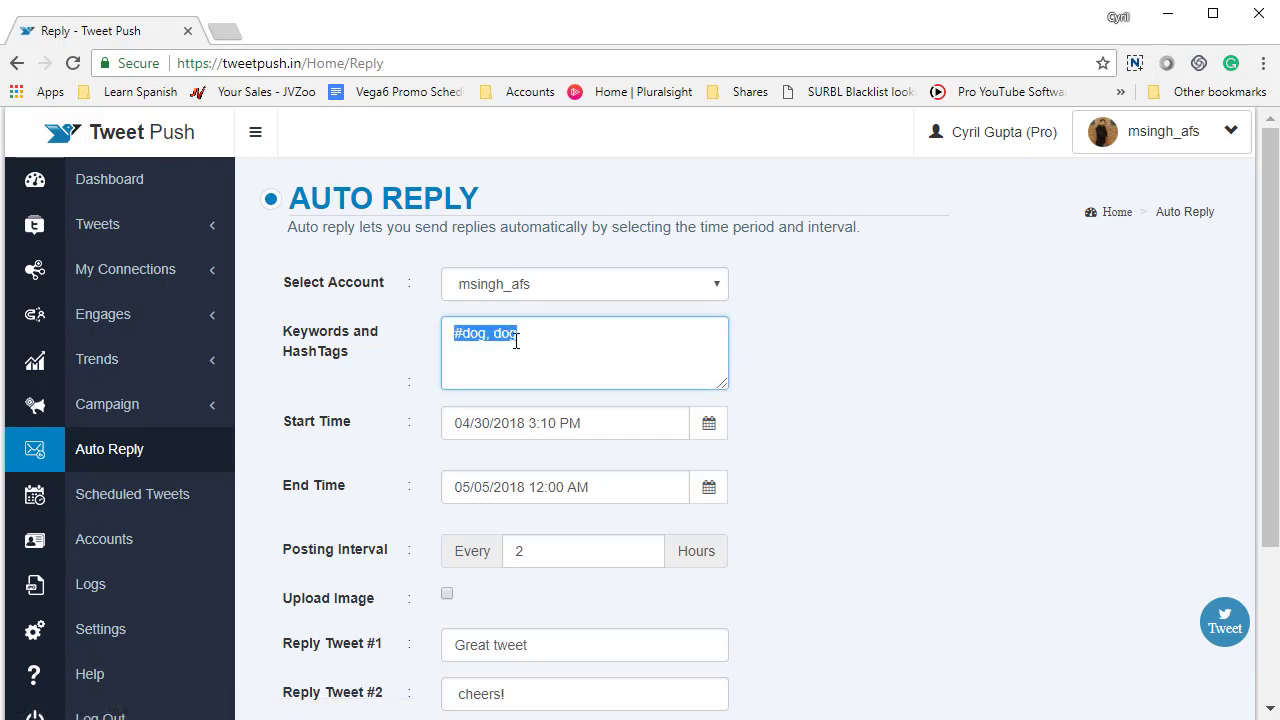
pyautogui.scroll(-2, 511, 412)
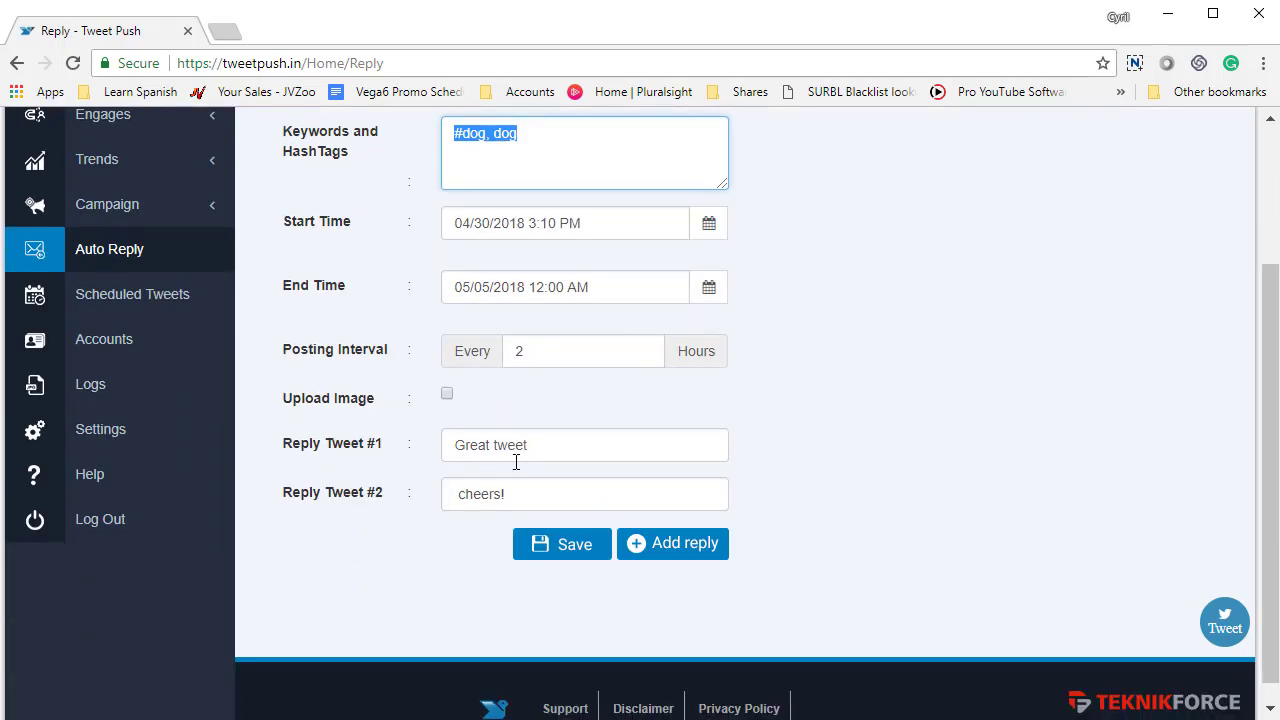
pyautogui.tripleClick(513, 494)
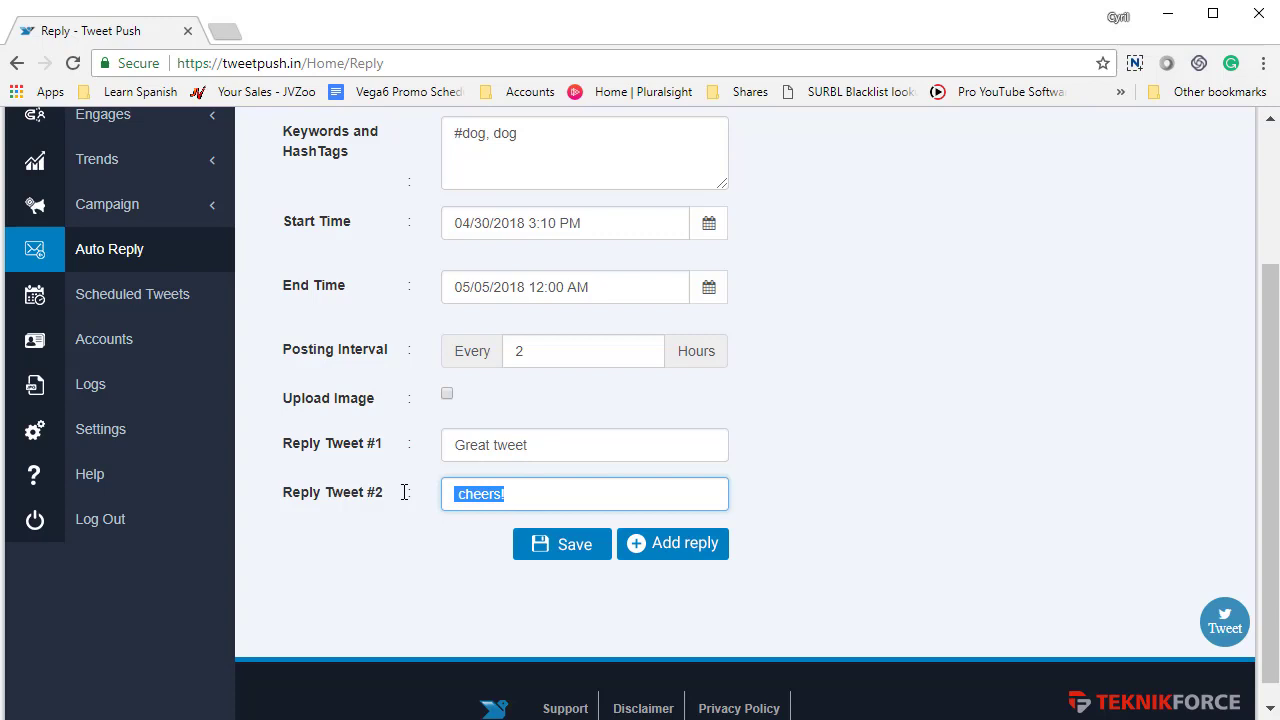
pyautogui.moveTo(547, 451); pyautogui.dragTo(409, 471)
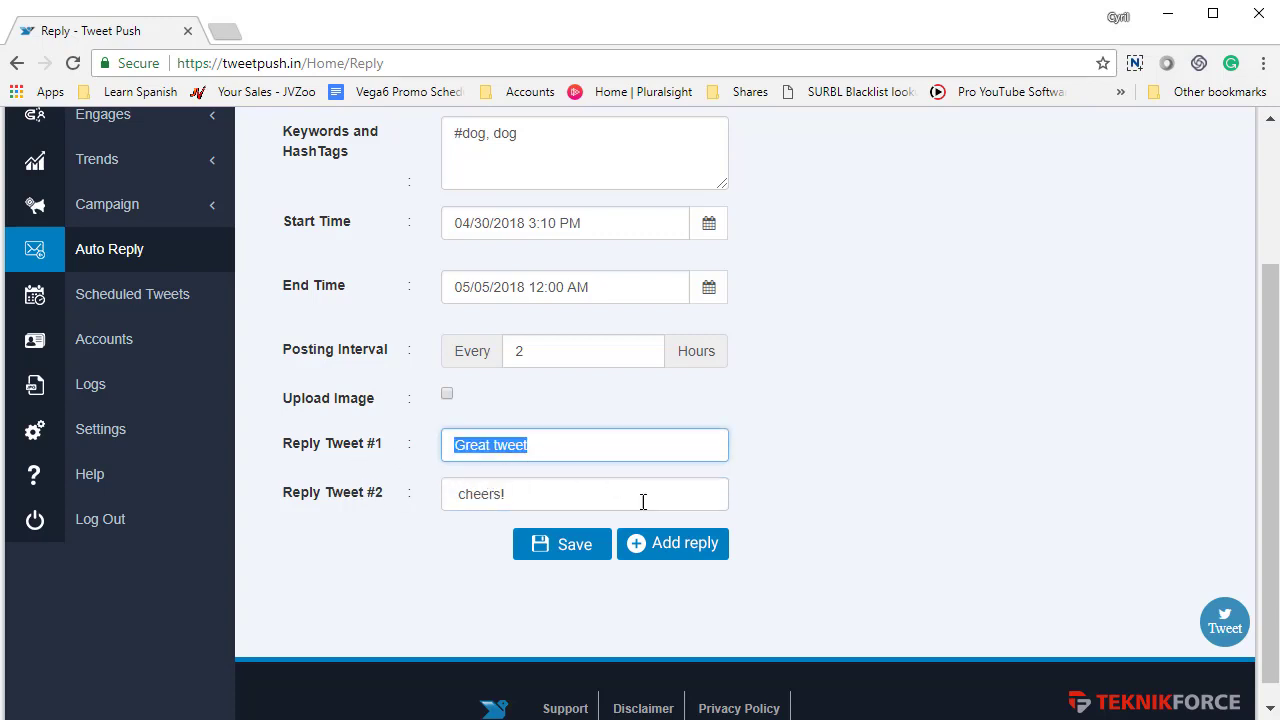
pyautogui.click(677, 551)
pyautogui.click(620, 541)
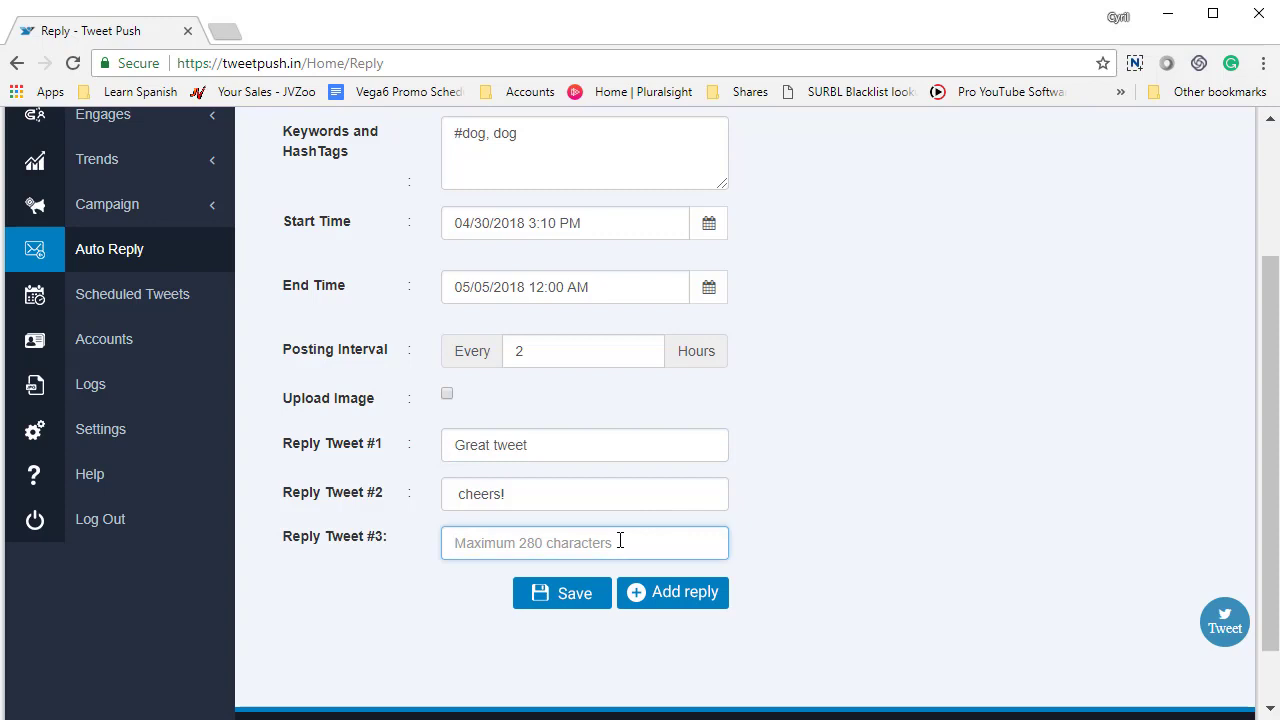
pyautogui.click(568, 596)
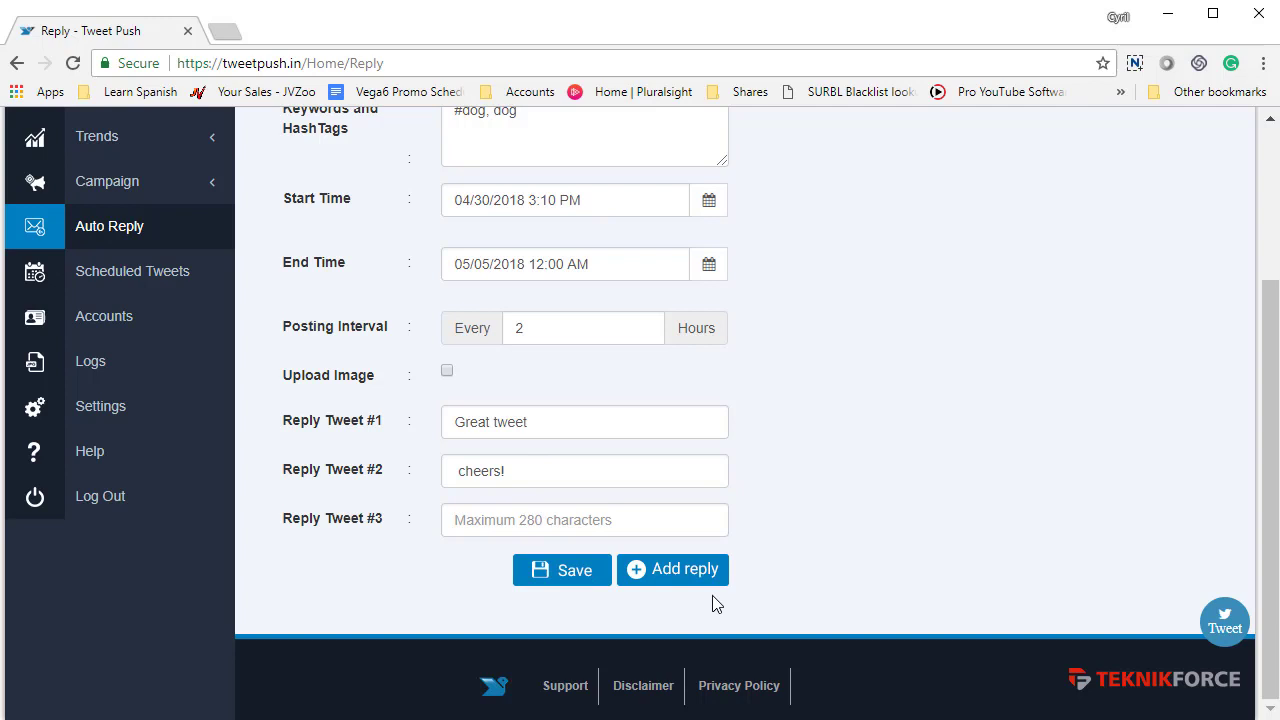
# Step: Open Scheduled Tweets and check the page for tweets waiting to be published
pyautogui.click(132, 271)
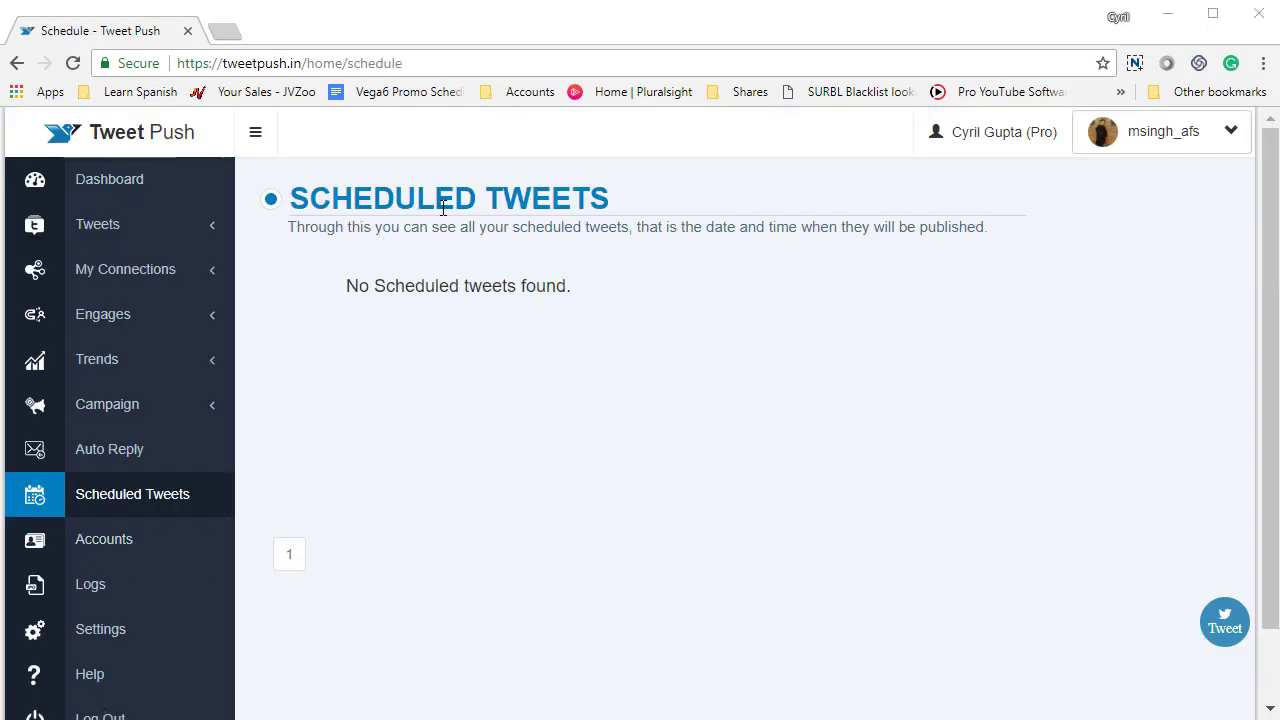
pyautogui.moveTo(446, 190); pyautogui.dragTo(612, 198)
pyautogui.scroll(-1, 357, 470)
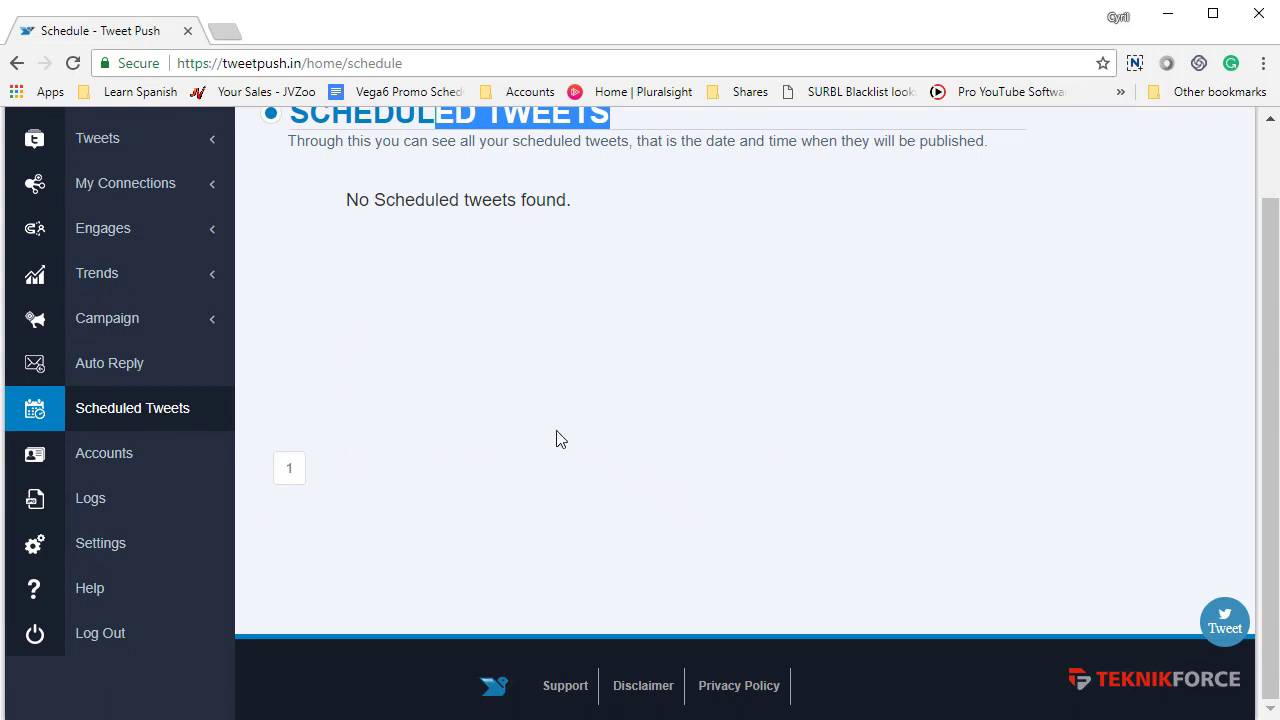
pyautogui.click(520, 262)
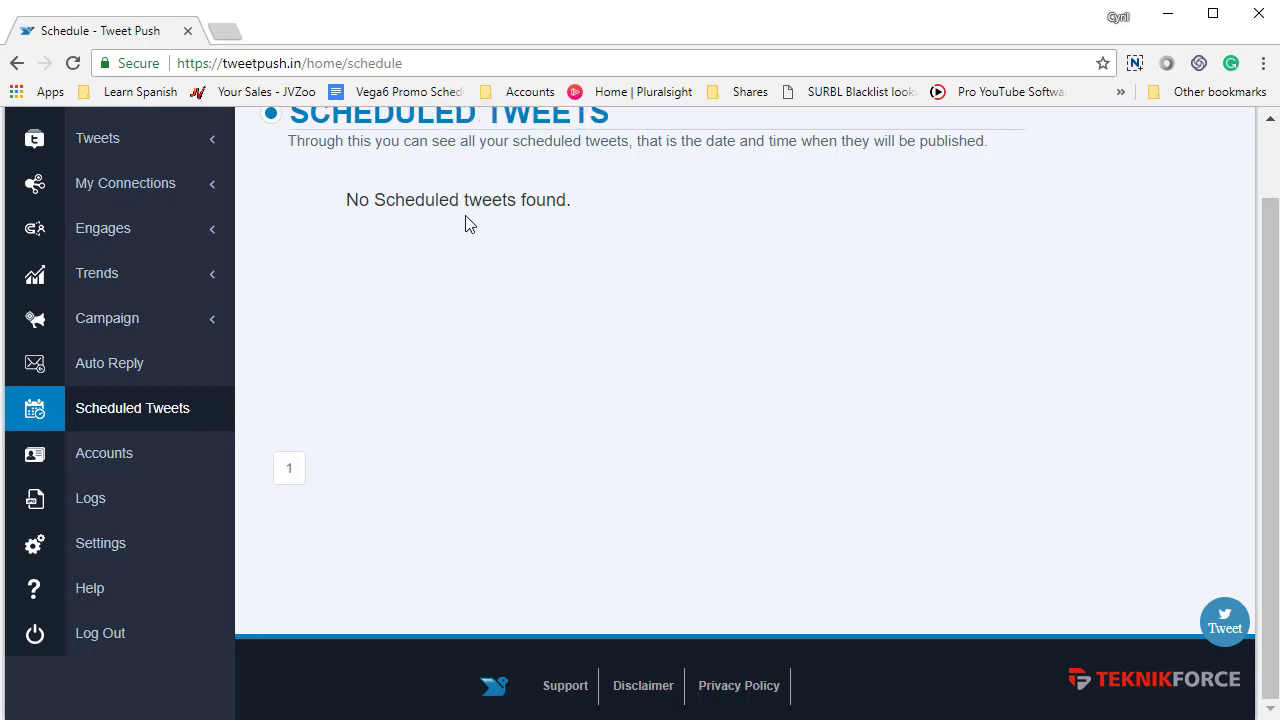
# Step: Open Accounts and review the connected Twitter accounts and the choices in the account switcher
pyautogui.click(203, 471)
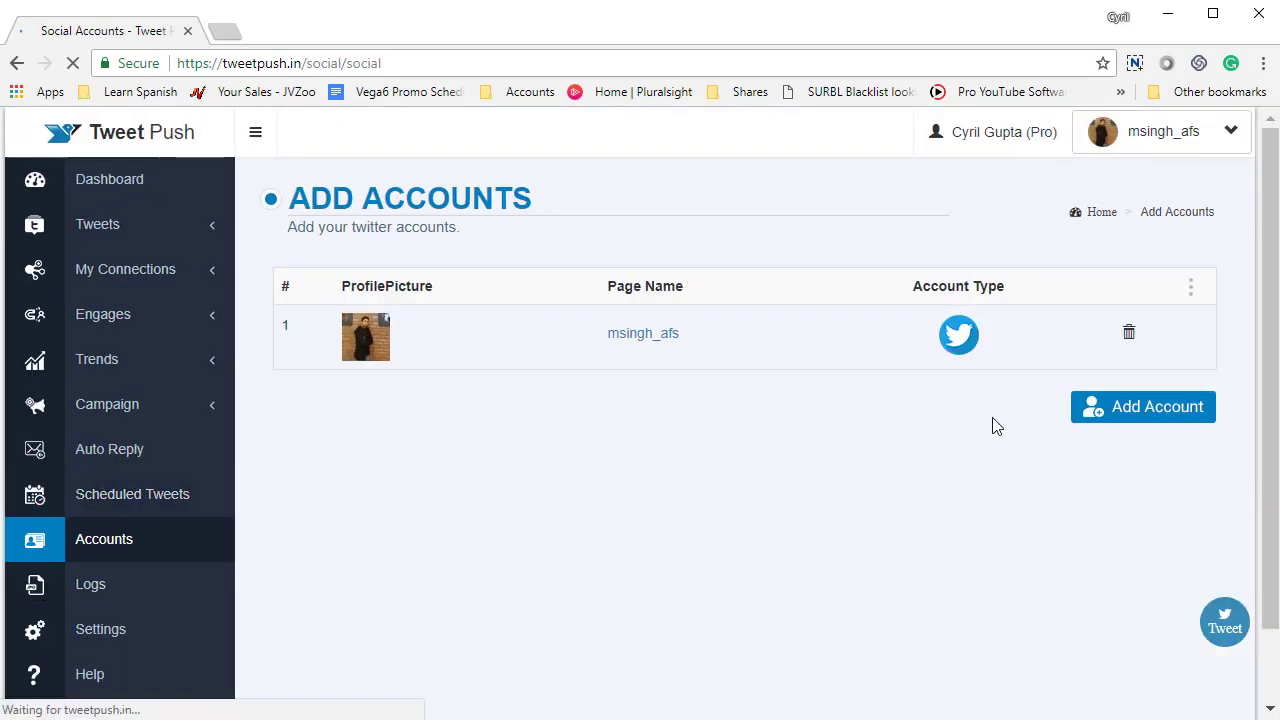
pyautogui.scroll(-2, 1006, 486)
pyautogui.scroll(2, 1100, 300)
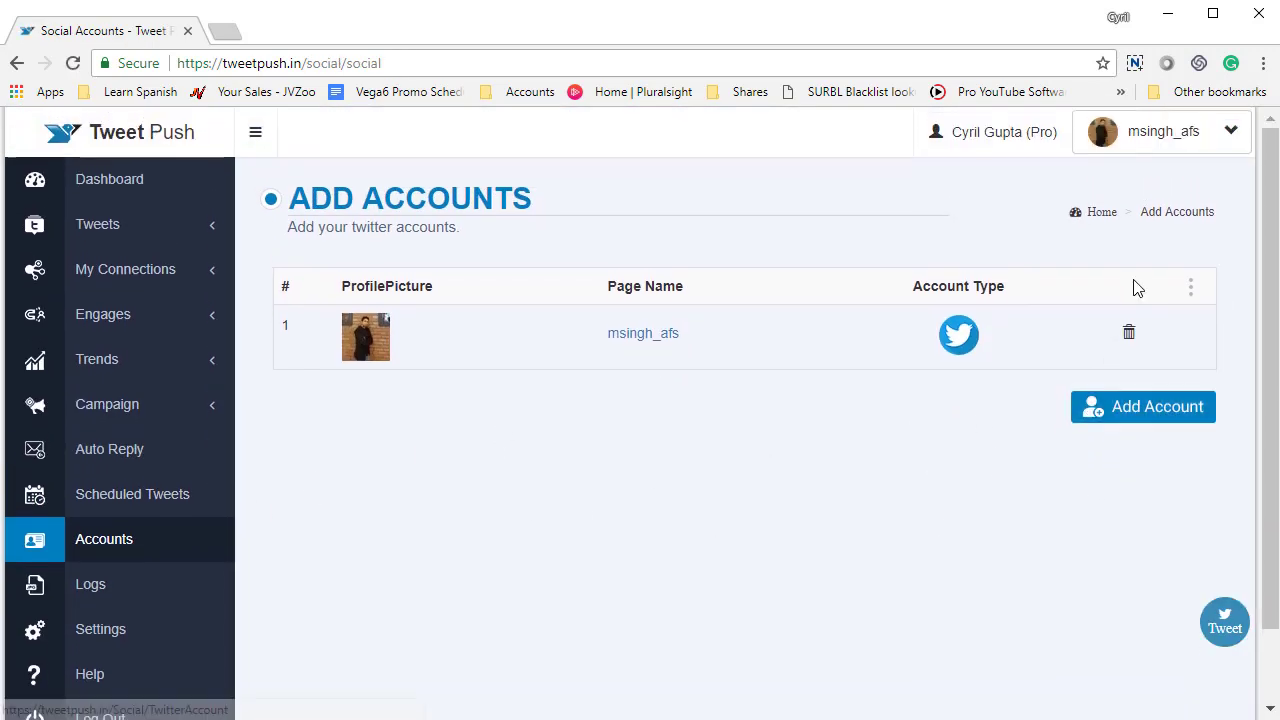
pyautogui.click(1186, 132)
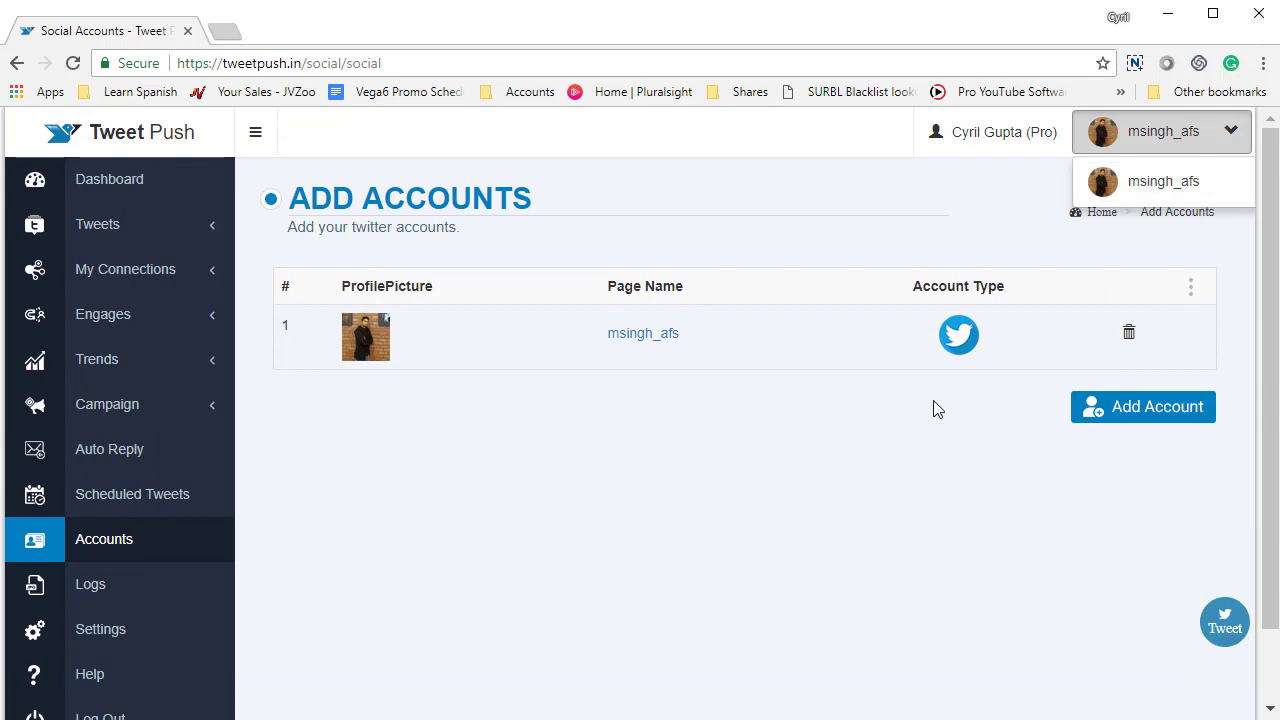
pyautogui.click(606, 500)
# Step: Open the log report and examine the result and status of each action, especially the reasons for failed tweets
pyautogui.click(176, 584)
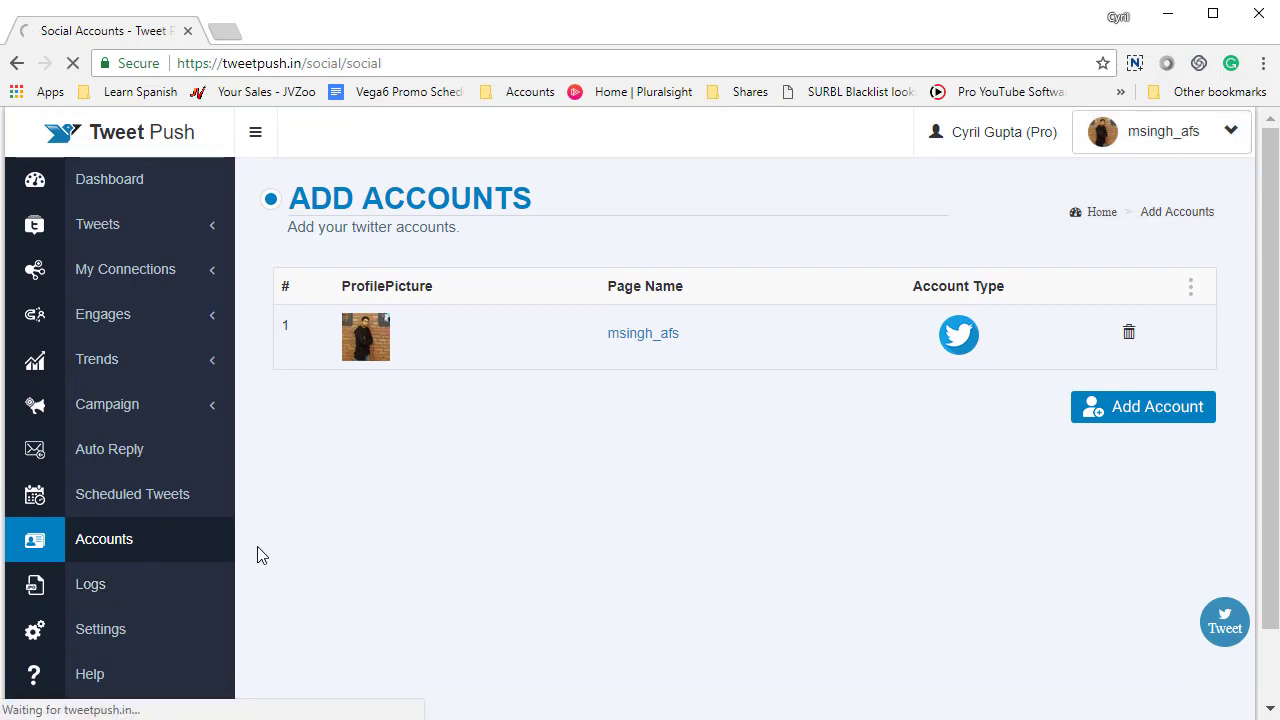
pyautogui.scroll(-2, 490, 457)
pyautogui.scroll(-10, 490, 450)
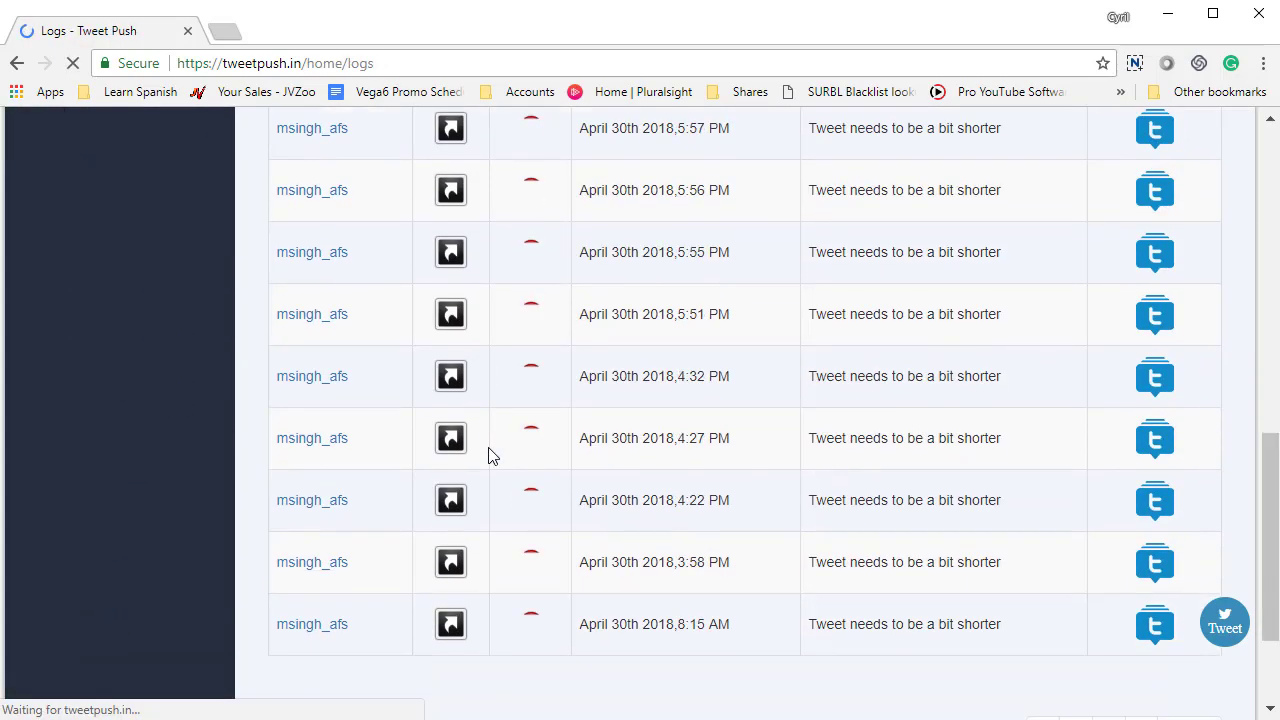
pyautogui.scroll(7, 148, 163)
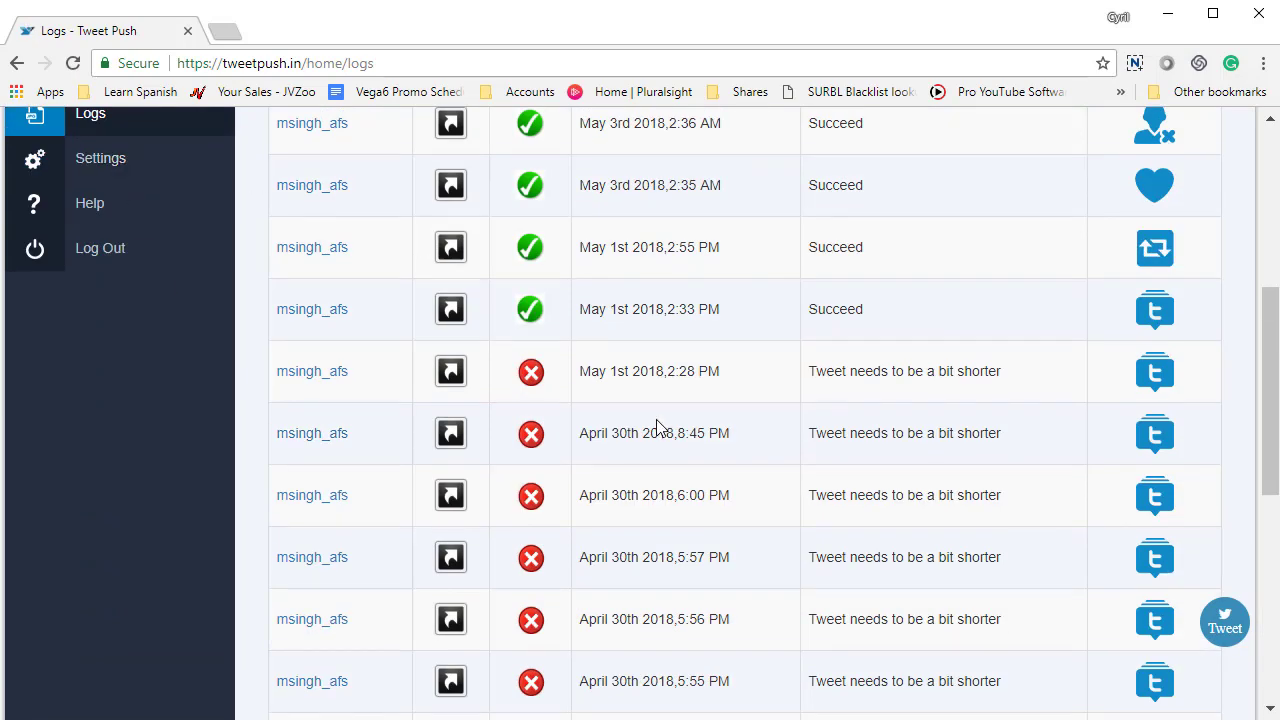
pyautogui.scroll(5, 657, 428)
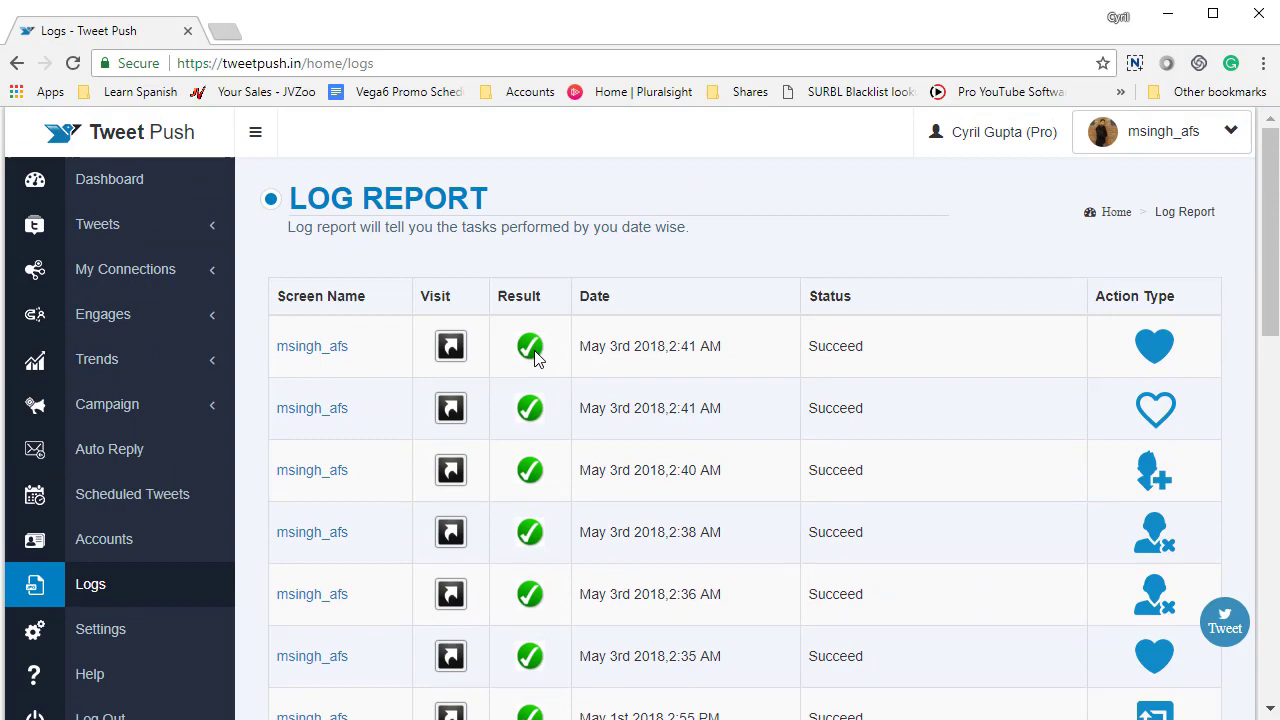
pyautogui.scroll(-5, 531, 405)
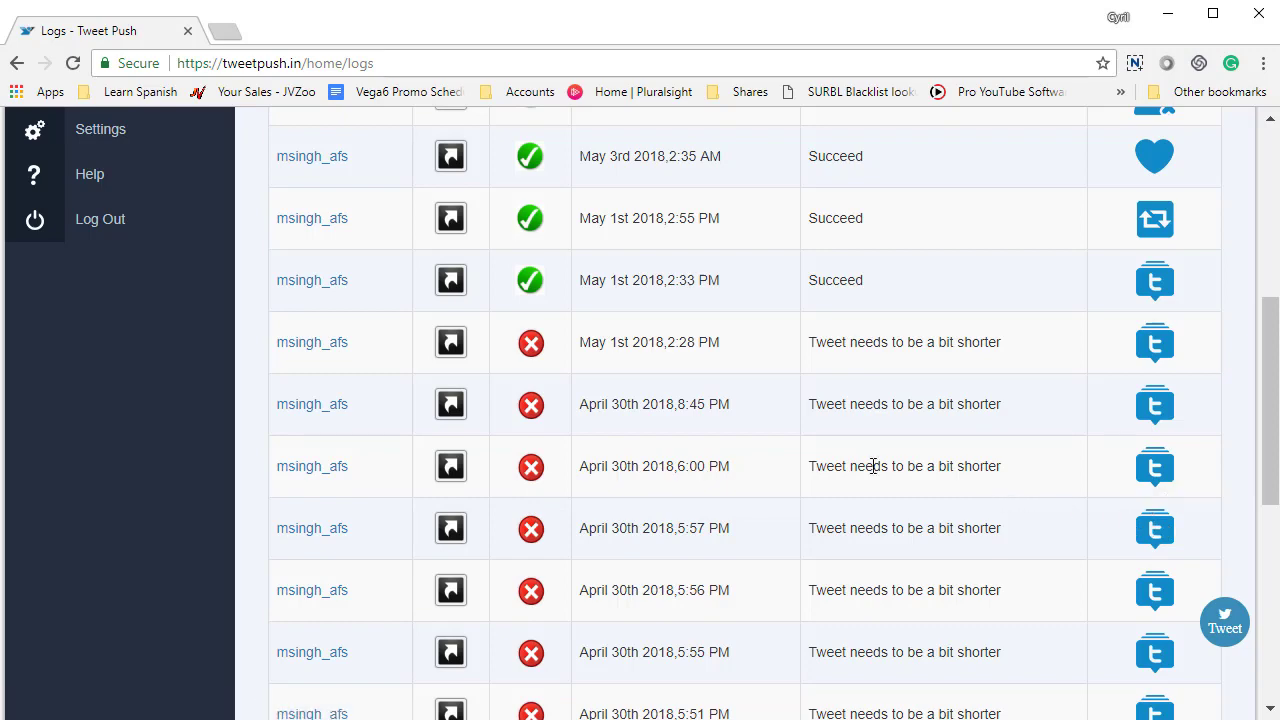
pyautogui.moveTo(871, 466); pyautogui.dragTo(980, 466)
pyautogui.moveTo(864, 404); pyautogui.dragTo(940, 404)
pyautogui.moveTo(857, 344); pyautogui.dragTo(944, 344)
pyautogui.scroll(1, 905, 512)
pyautogui.scroll(4, 880, 510)
pyautogui.scroll(-5, 711, 500)
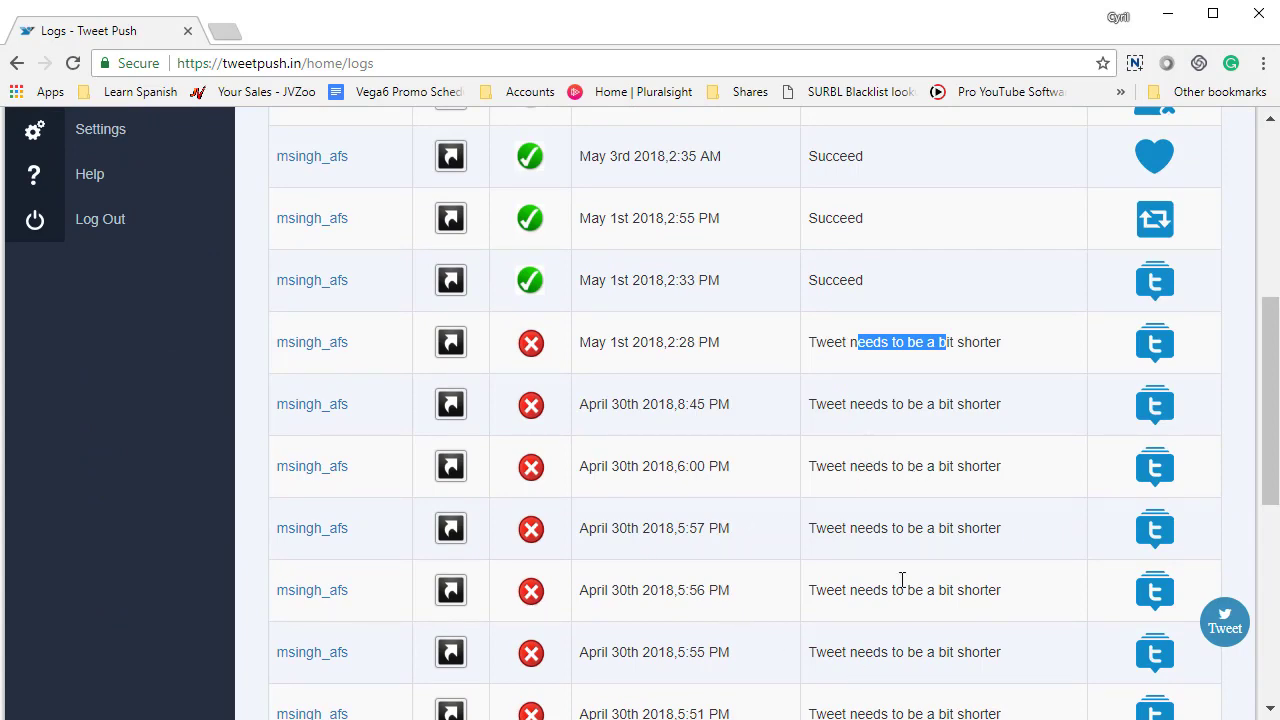
# Step: Check which actions the Action Type icons in the log report stand for
pyautogui.scroll(5, 902, 580)
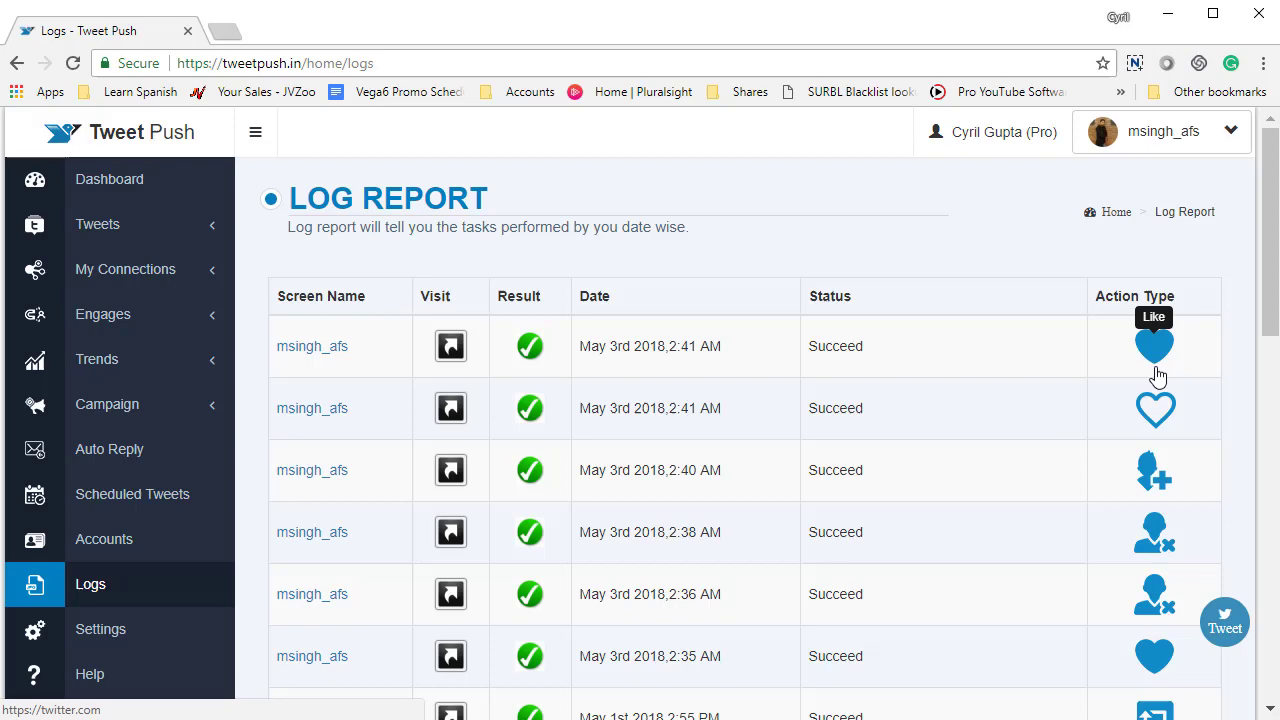
pyautogui.scroll(-2, 1155, 520)
pyautogui.scroll(1, 1155, 425)
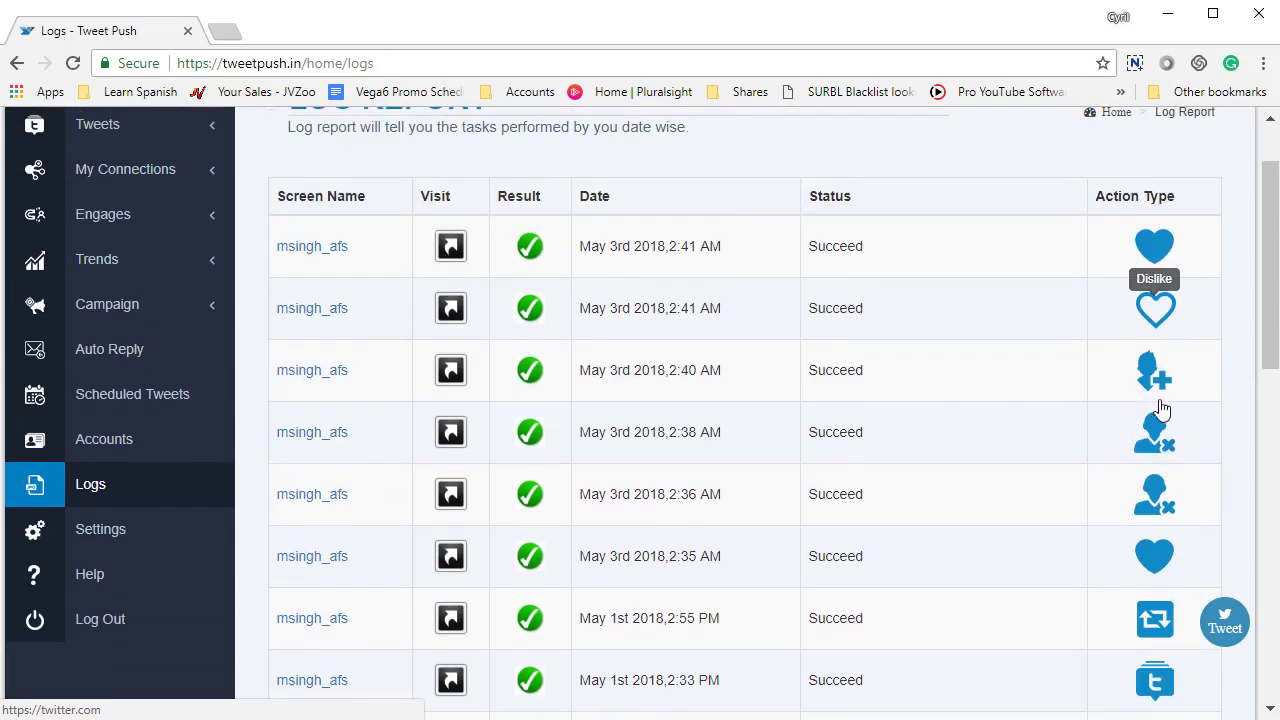
pyautogui.scroll(1, 1155, 550)
pyautogui.scroll(-7, 1154, 551)
pyautogui.scroll(3, 1157, 517)
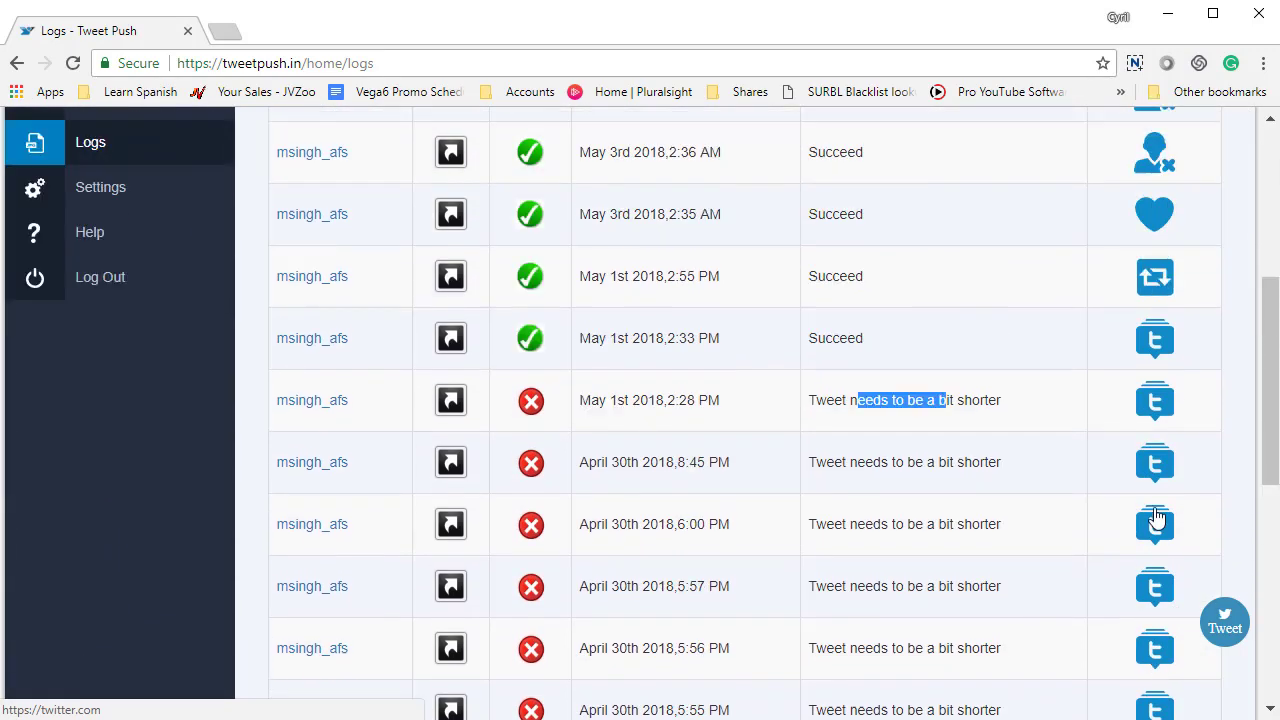
pyautogui.scroll(1, 1155, 517)
# Step: Open Settings and look over the email, password and time zone options
pyautogui.click(100, 229)
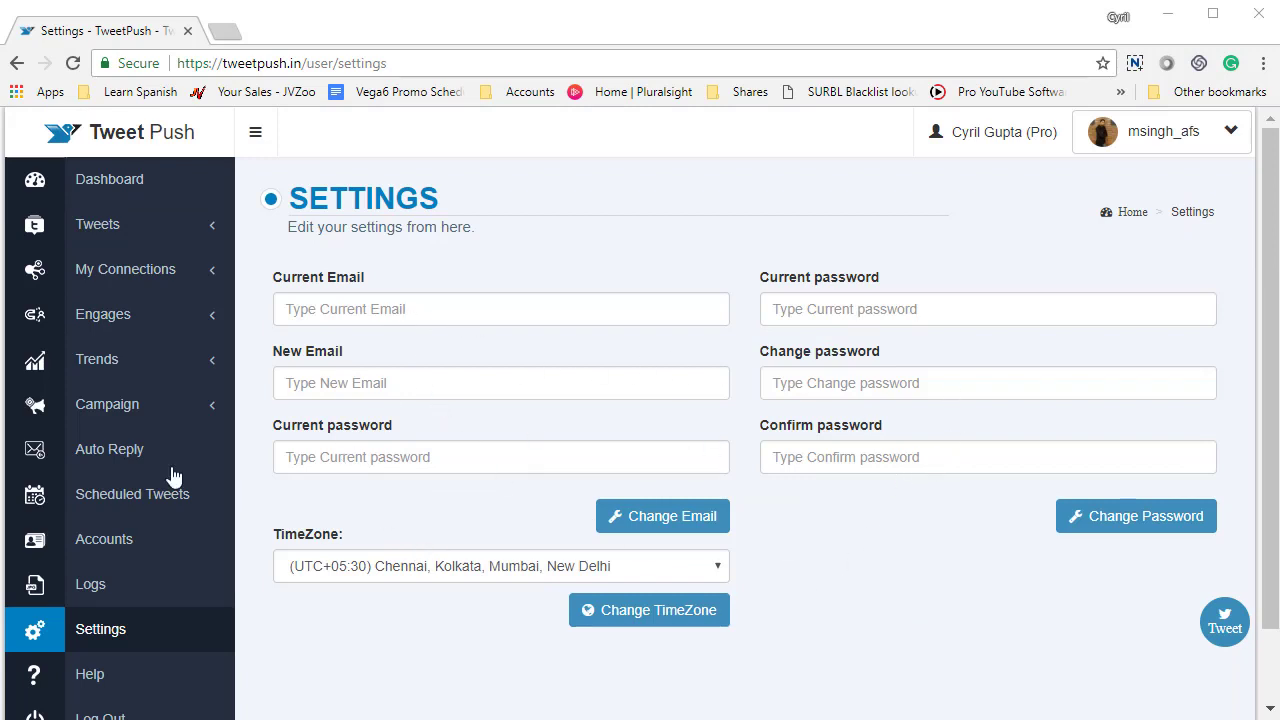
pyautogui.click(132, 494)
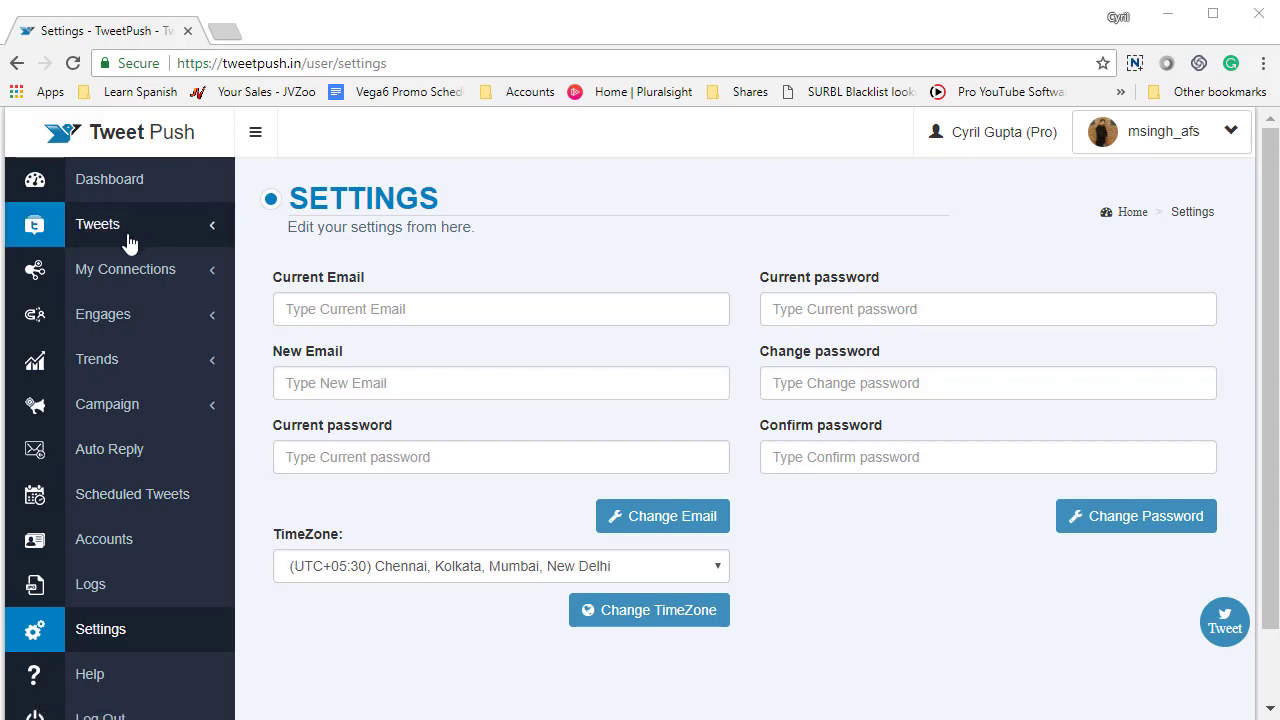